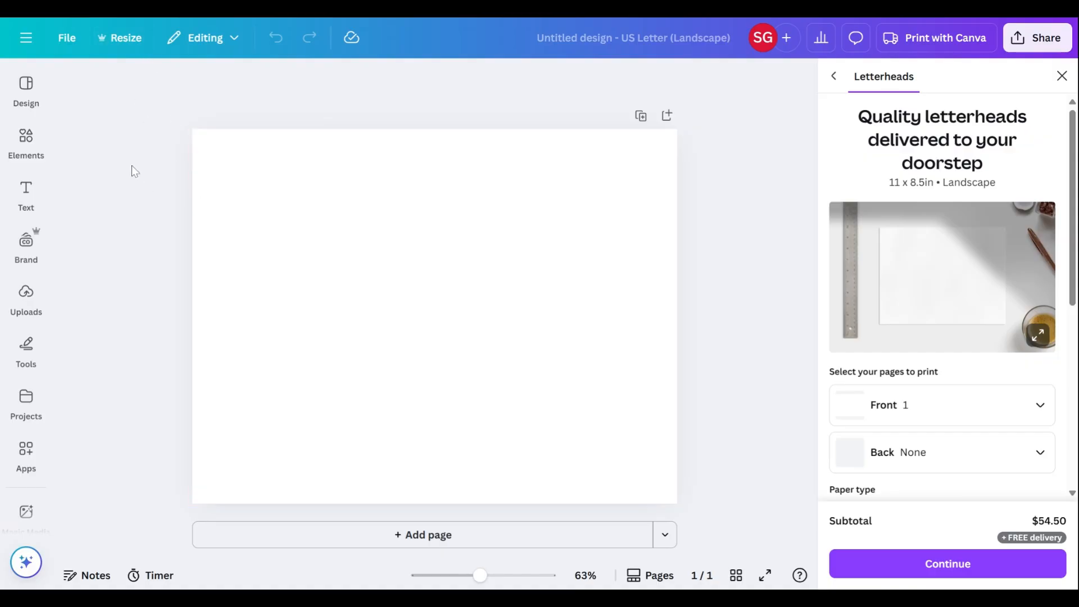
click(67, 40)
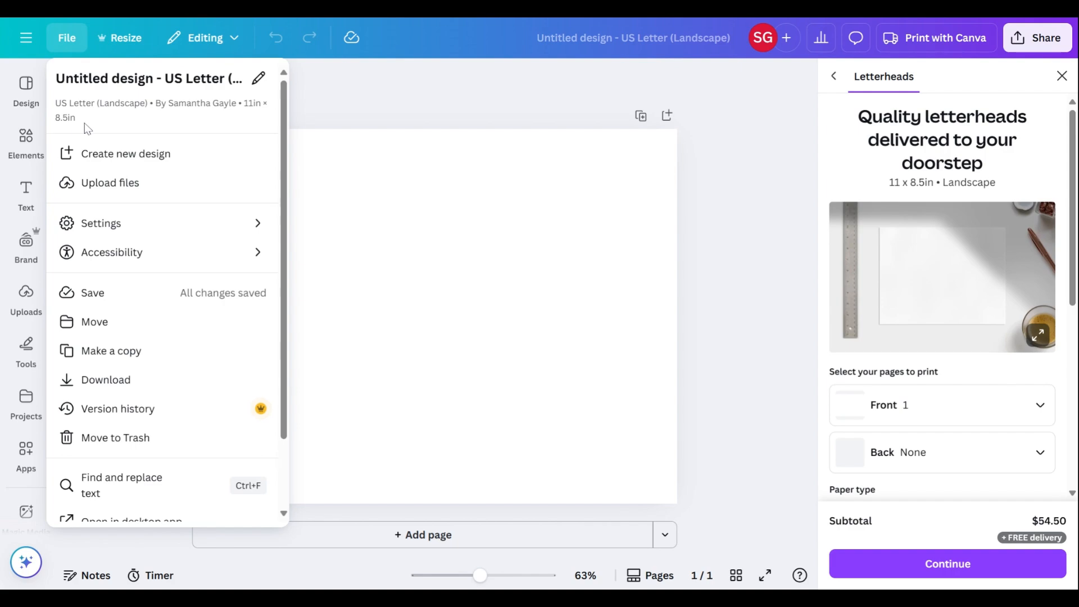
click(342, 242)
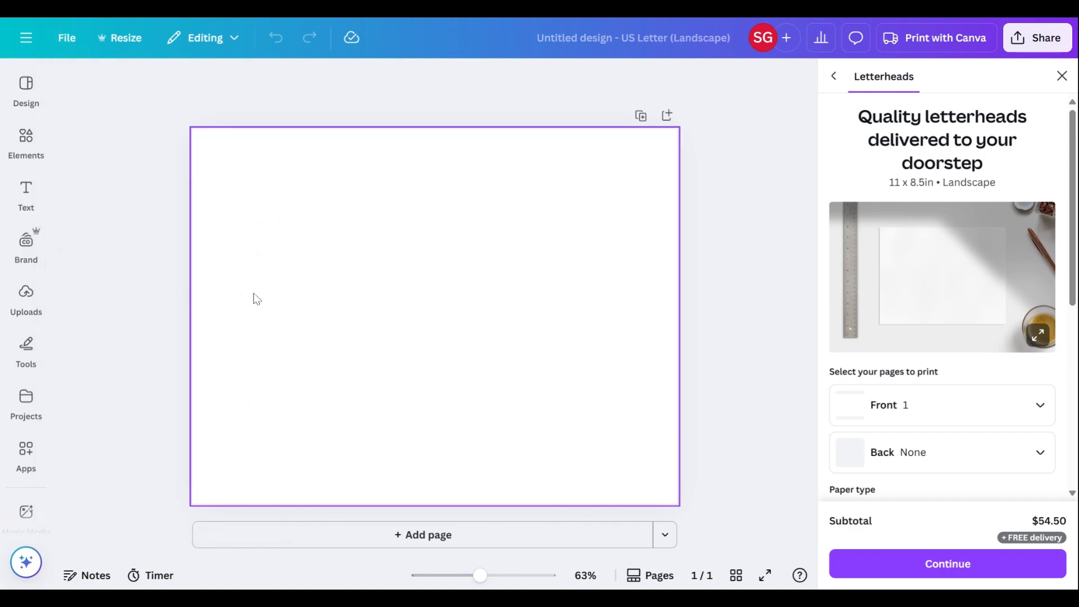
Search the design templates for "award".
click(26, 97)
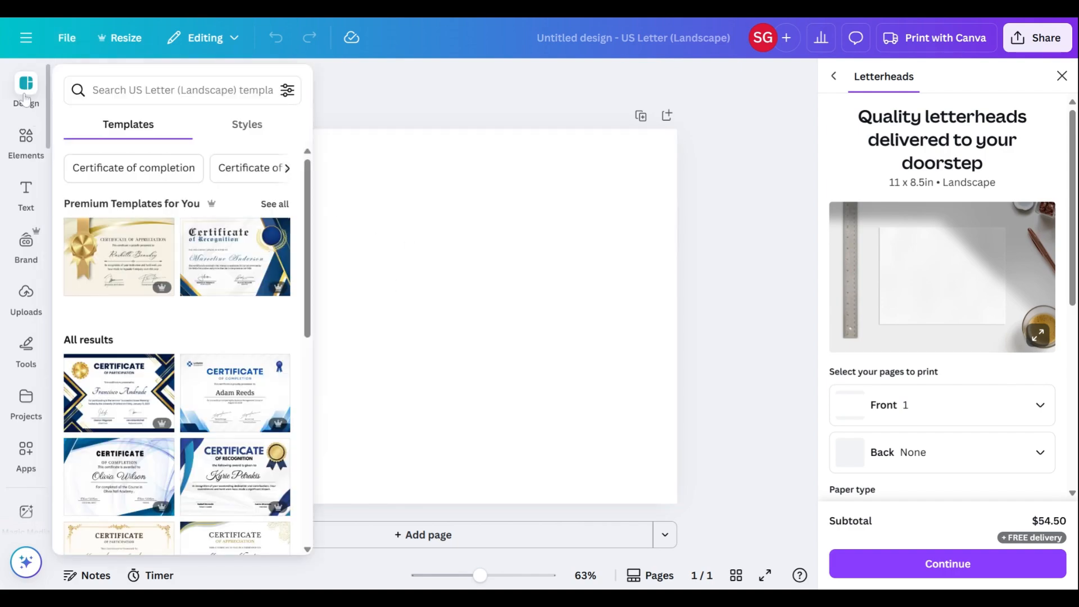
click(140, 90)
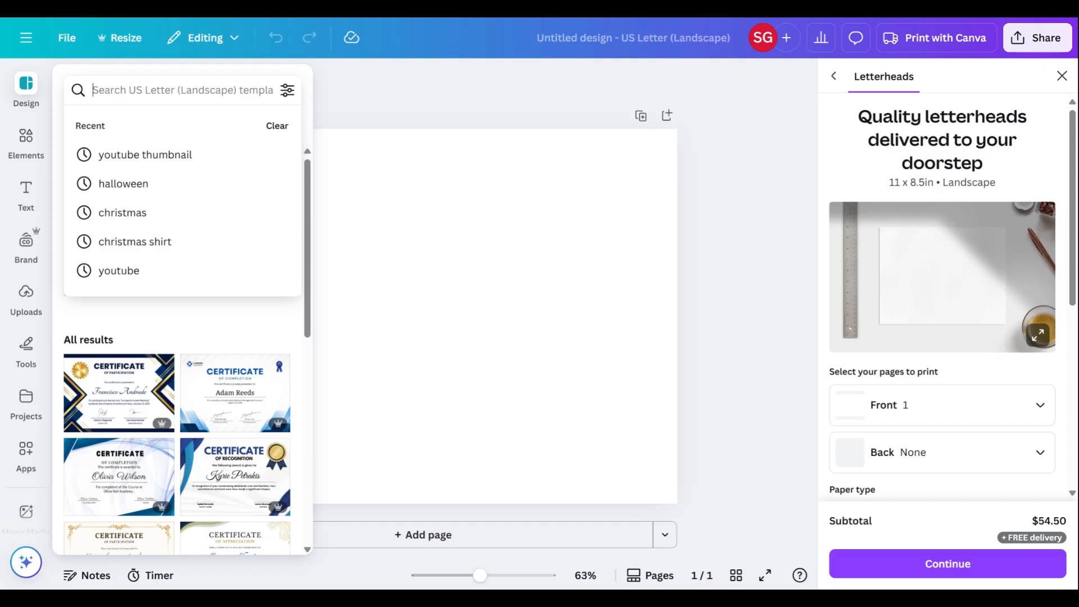
text(award)
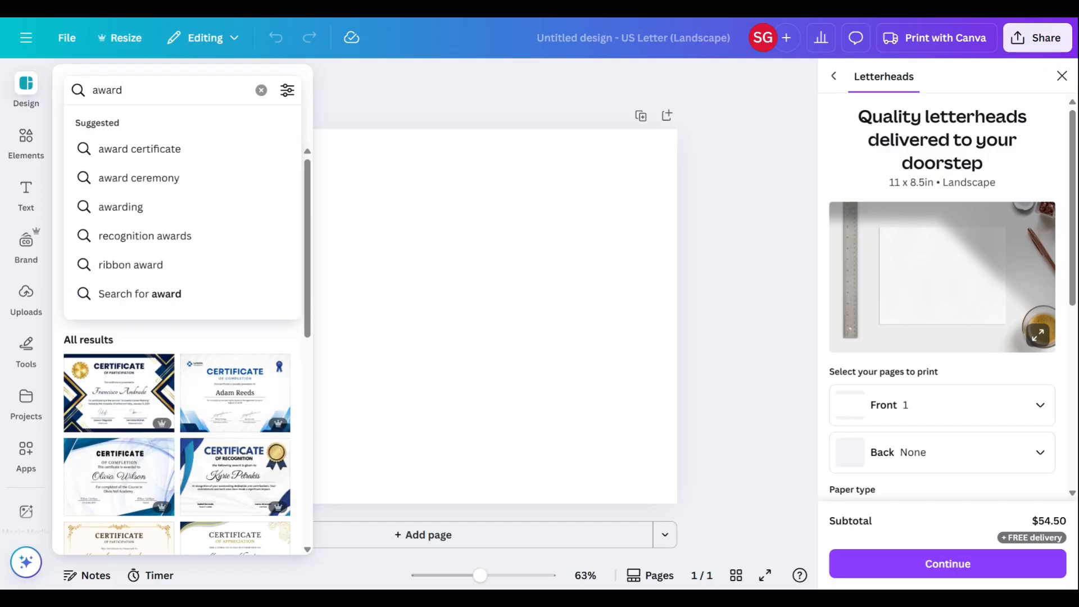
key(Return)
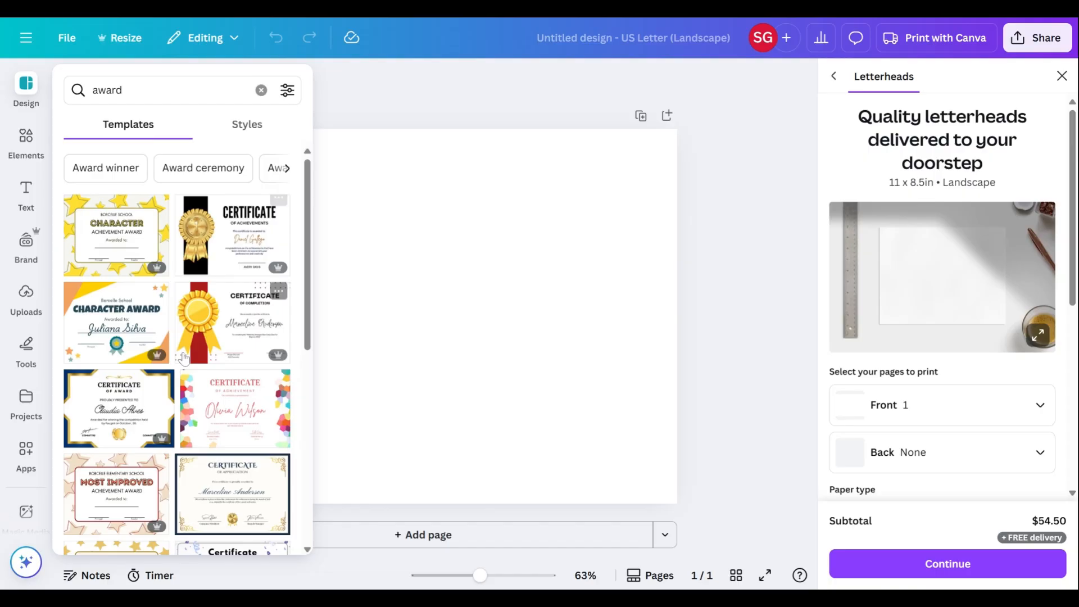
Apply the Colorful Playful Kindergarten Graduate Certificate template to the blank page.
scroll(177, 365, down, 3)
scroll(177, 365, down, 7)
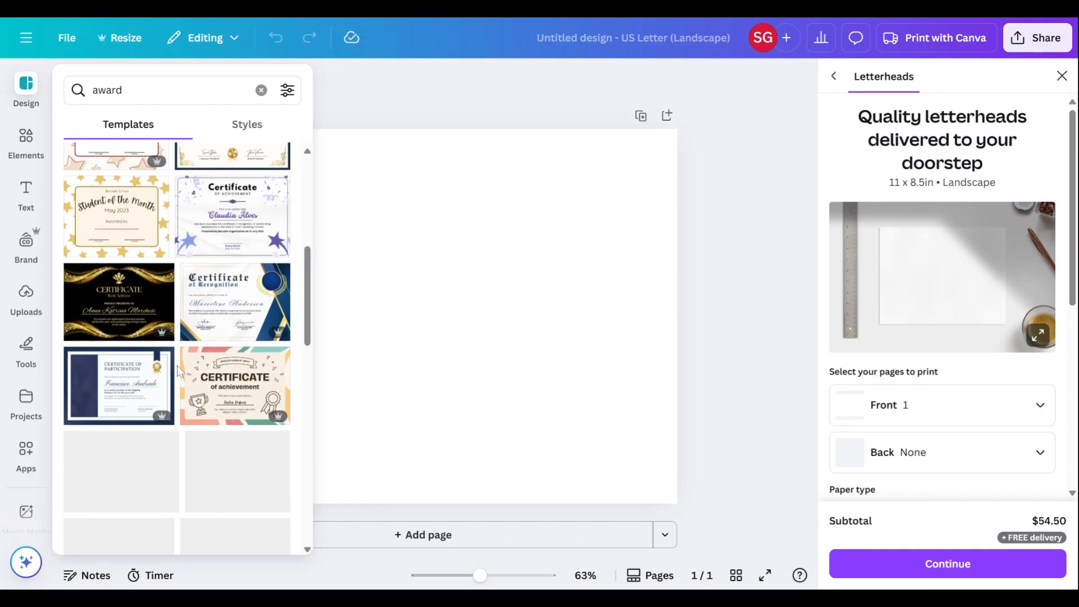
scroll(153, 433, down, 3)
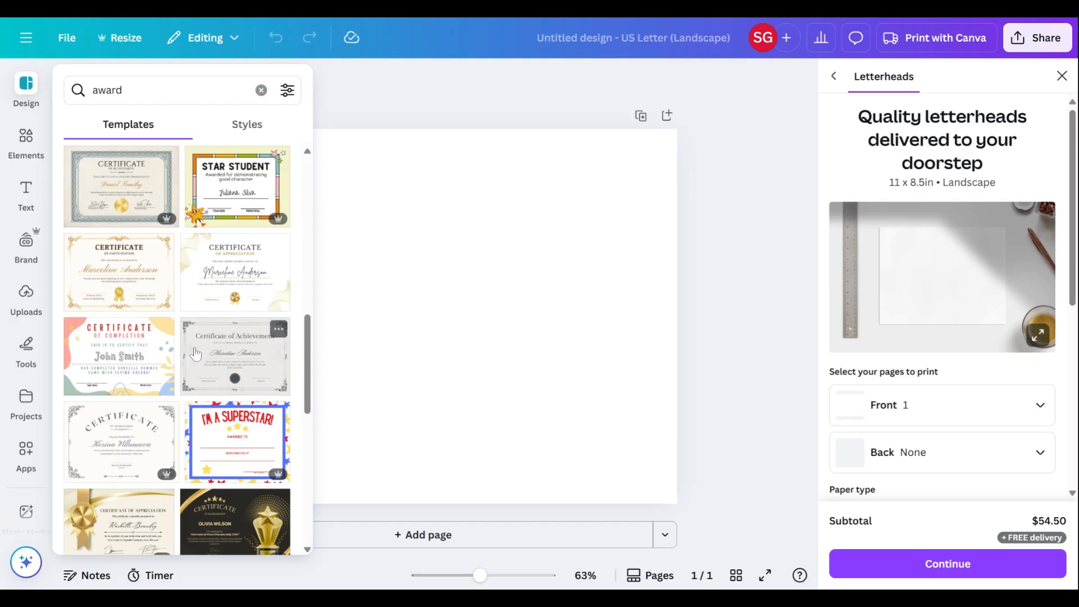
scroll(213, 231, down, 5)
scroll(213, 230, down, 1)
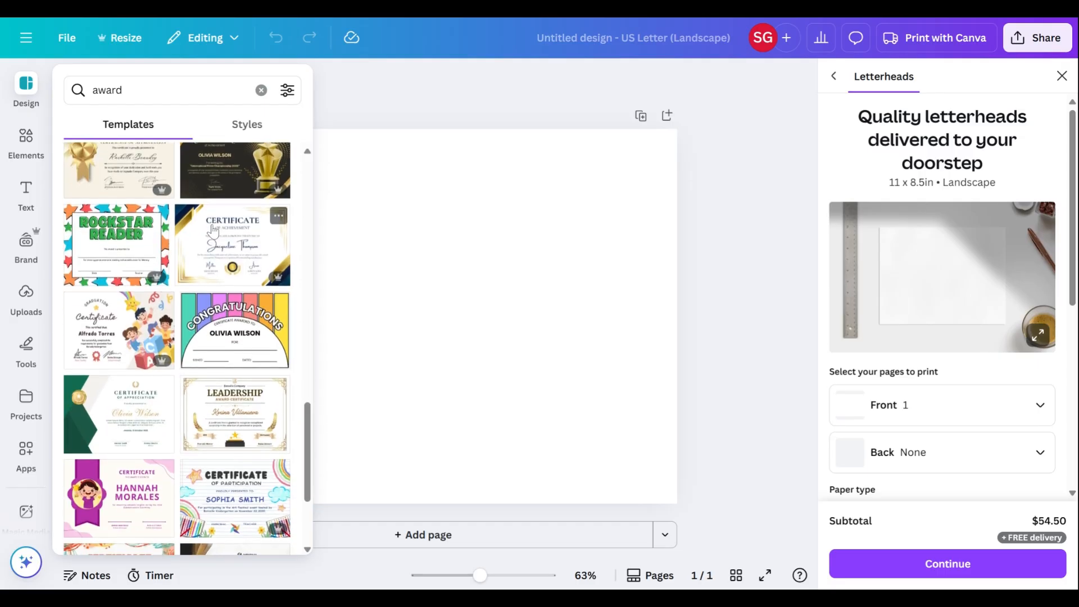
click(106, 336)
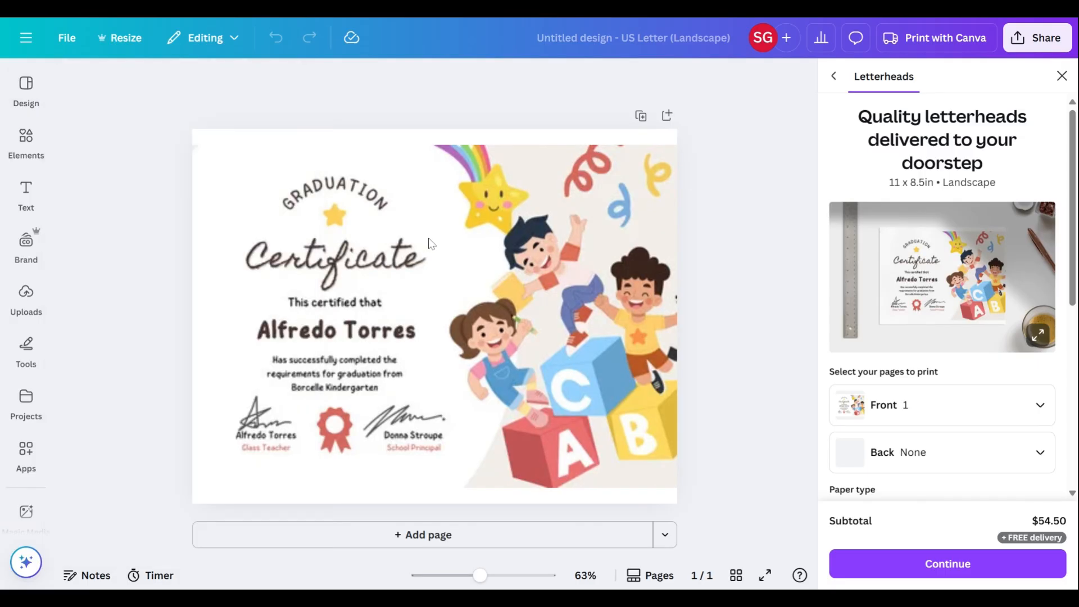
click(323, 190)
click(458, 177)
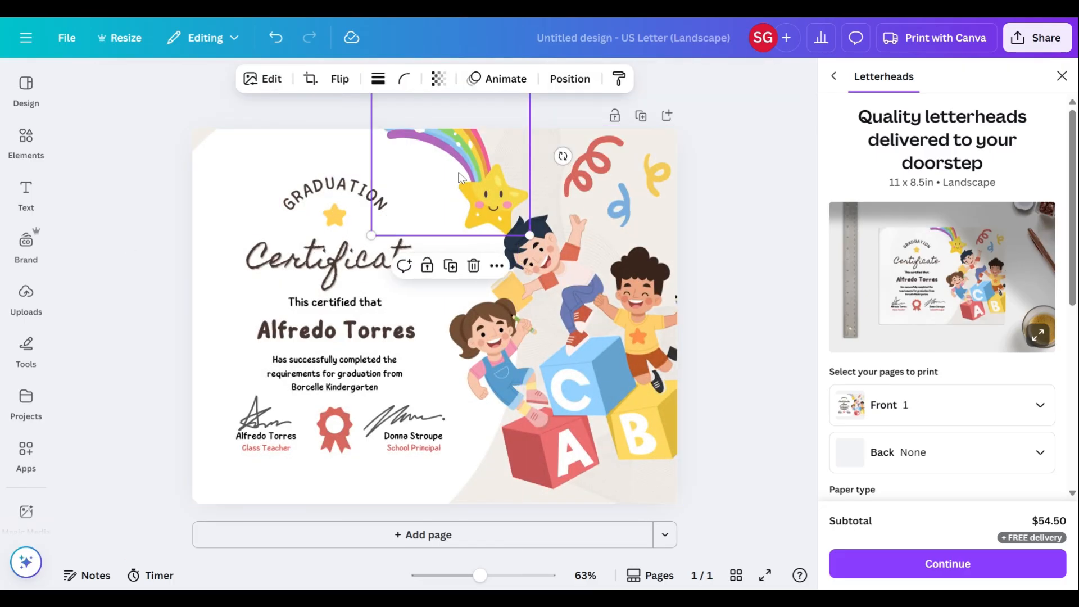
Replace the page's design with the similar Blue and Yellow Cute Illustrative Kids Academic Certificate template.
click(26, 142)
click(25, 90)
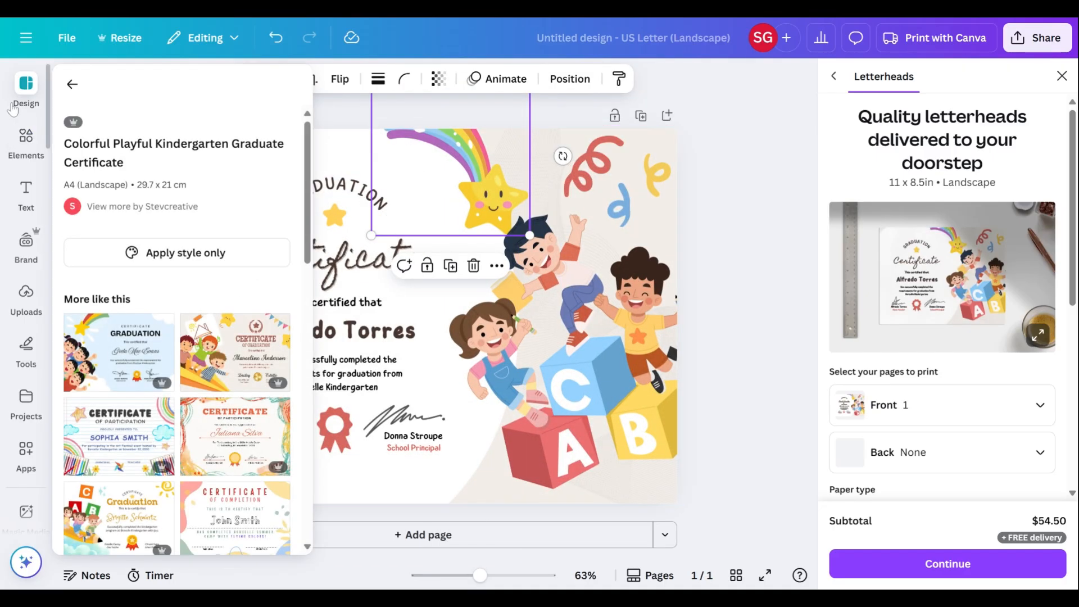
scroll(137, 268, down, 3)
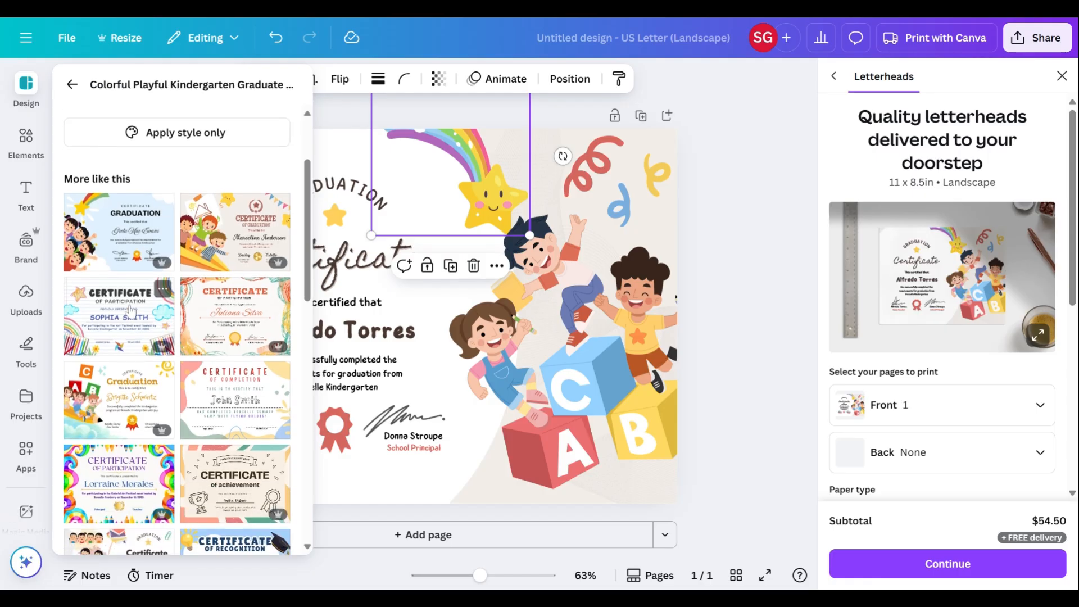
scroll(236, 377, down, 3)
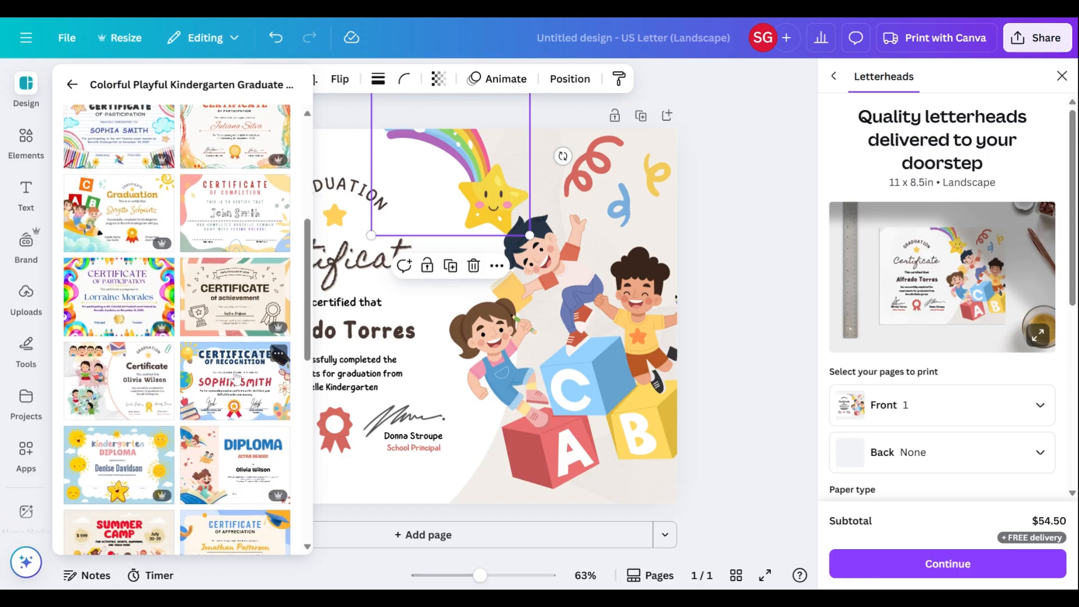
scroll(213, 354, down, 2)
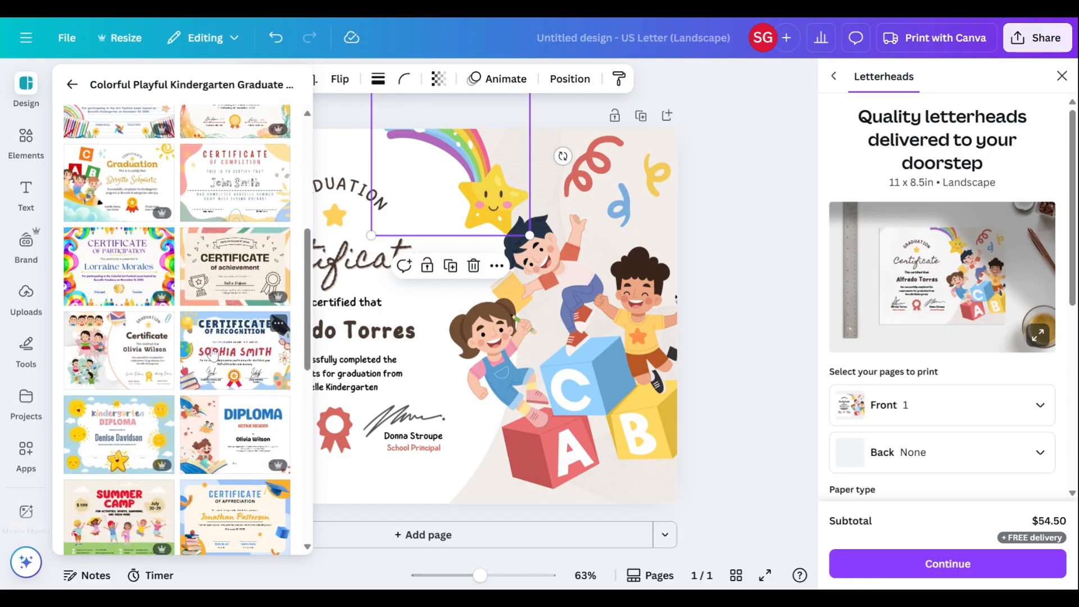
click(209, 276)
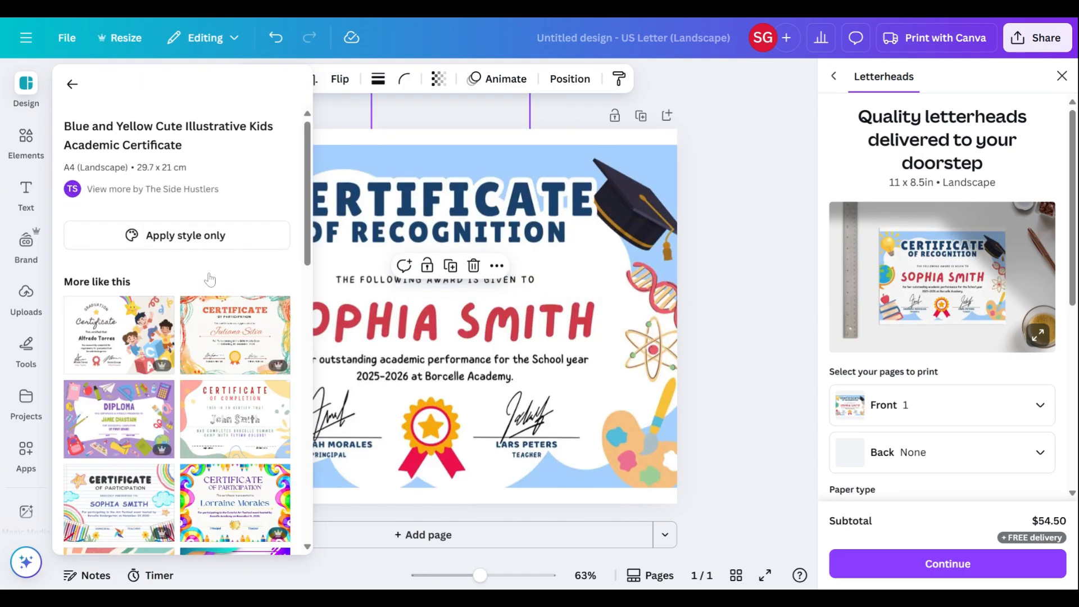
Add a second page and apply the Colorful Playful Kindergarten Graduate Certificate template to it.
click(667, 115)
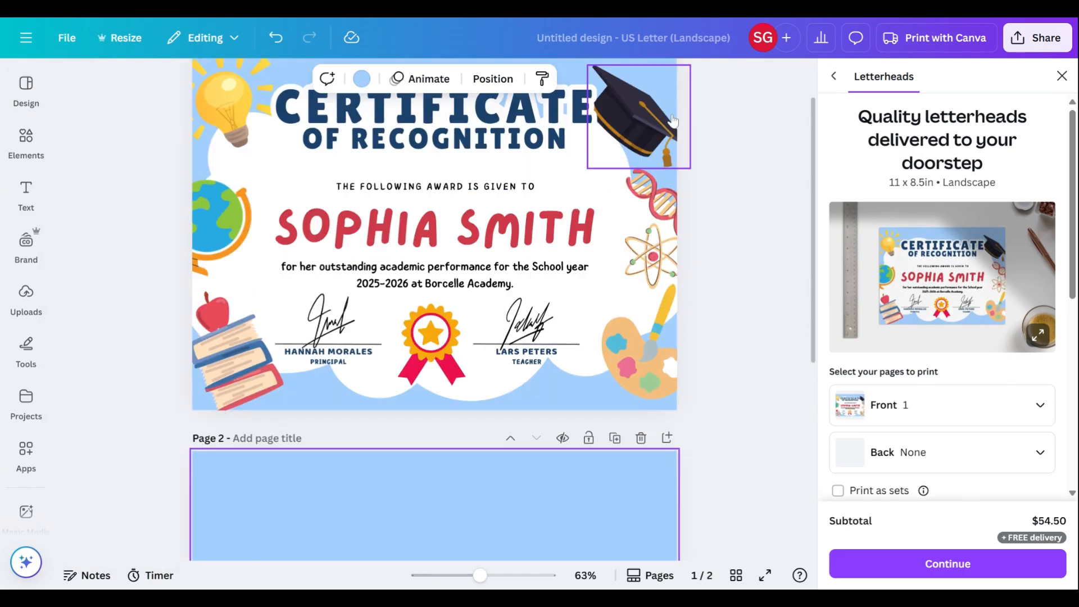
click(42, 103)
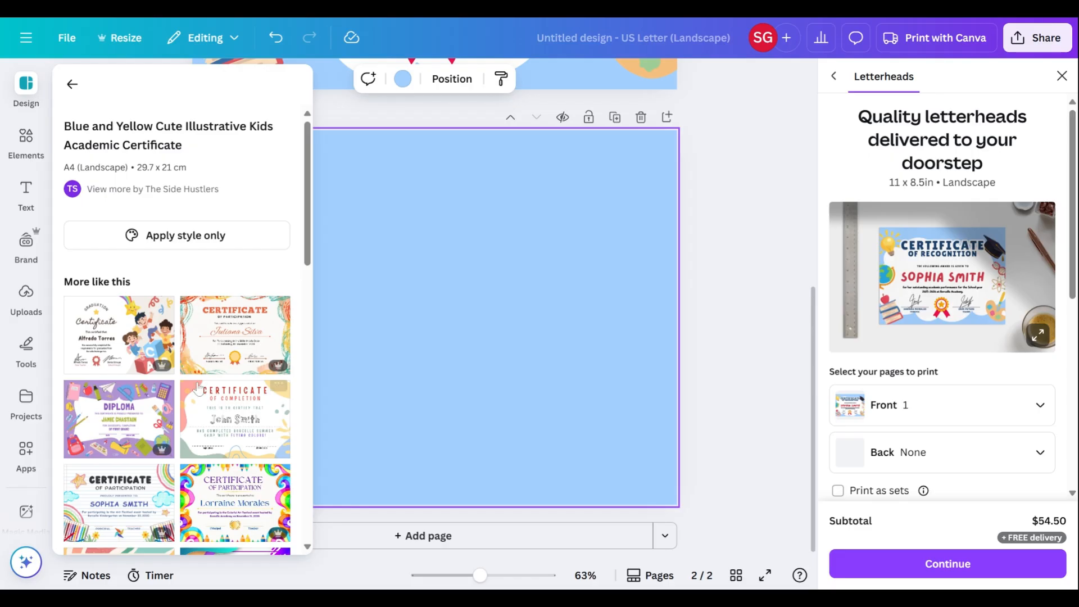
scroll(110, 304, down, 1)
click(109, 303)
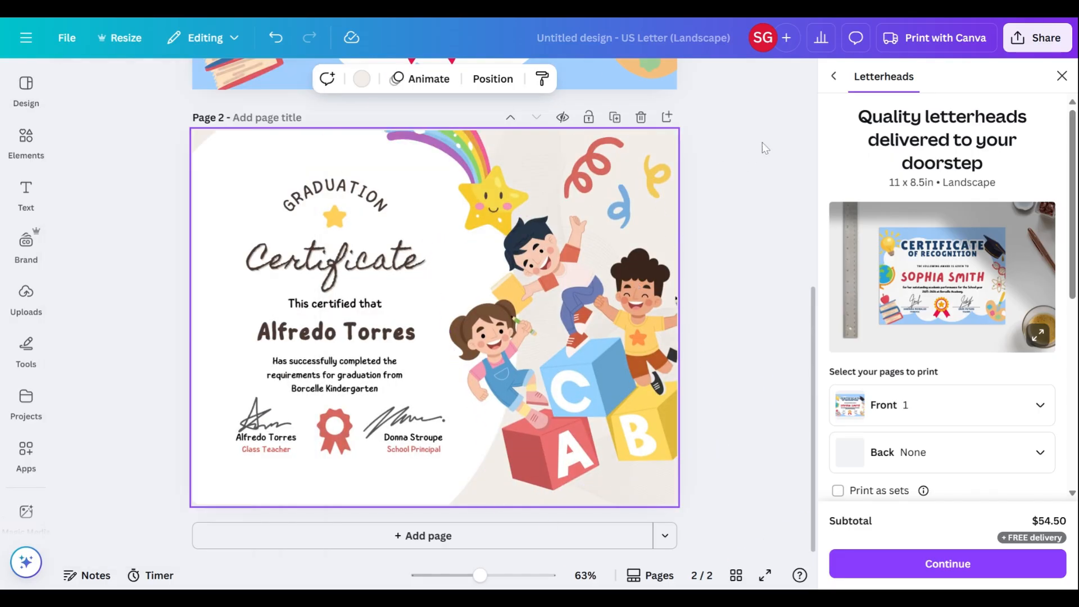
Add a third page and apply the Colorful Bold and Bright Cute School Certificate of Recognition template to it.
click(667, 117)
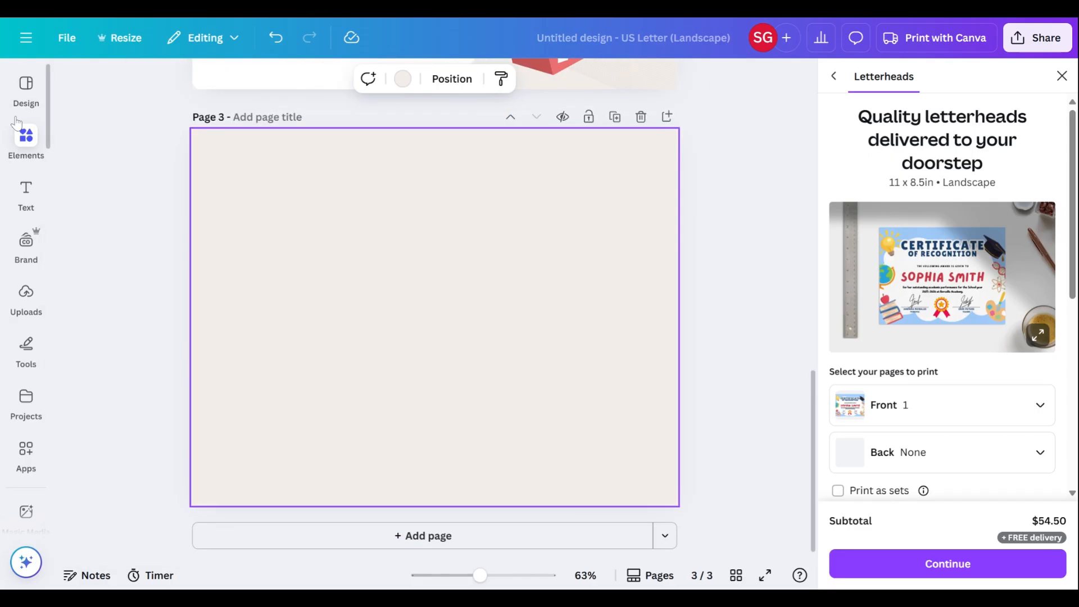
click(17, 112)
scroll(144, 337, down, 3)
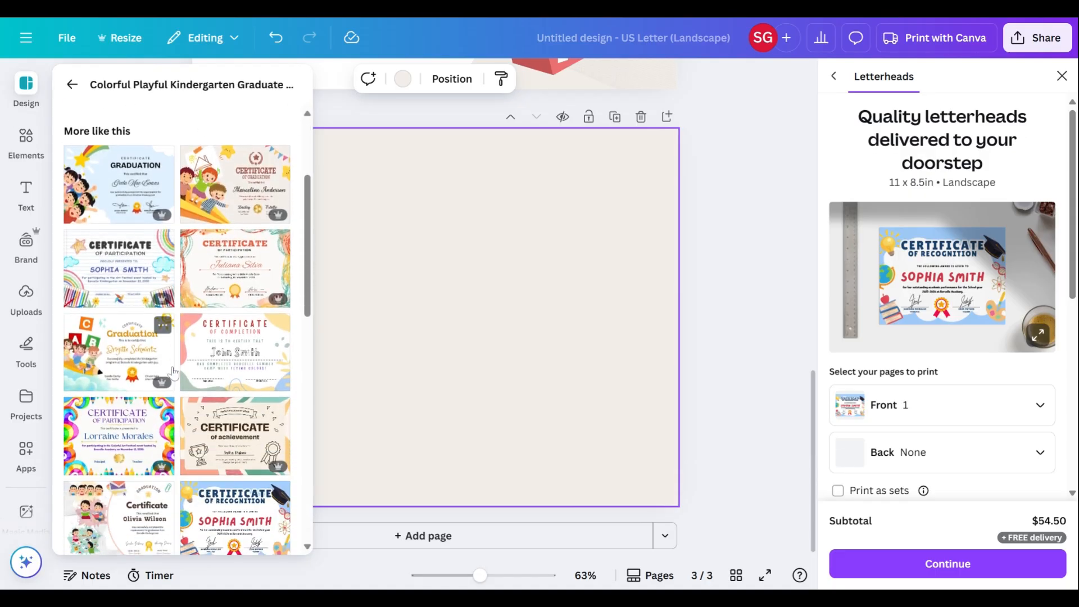
scroll(169, 421, down, 3)
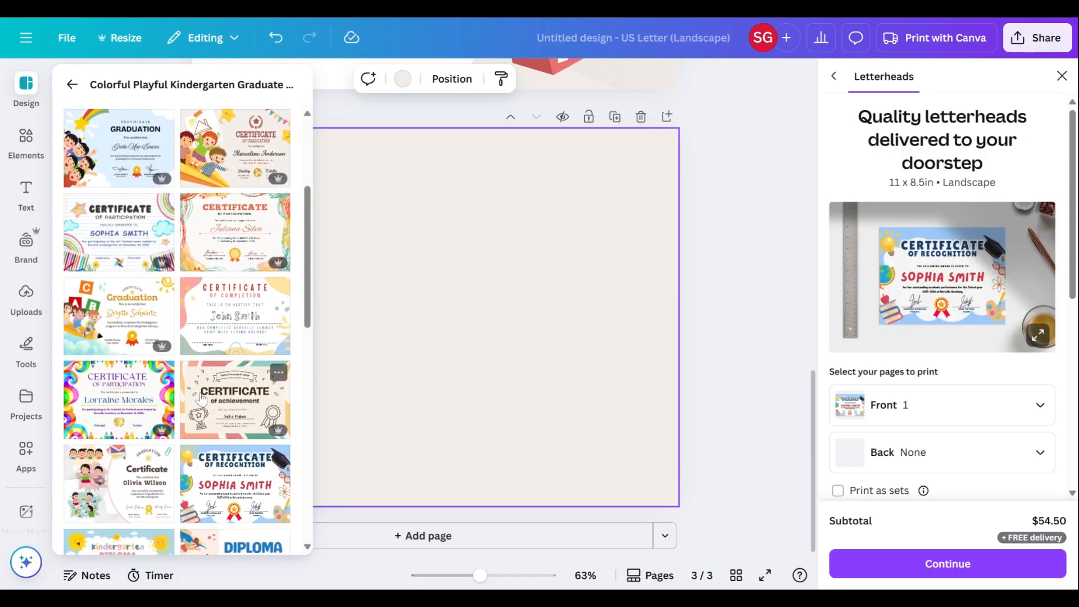
scroll(222, 329, down, 4)
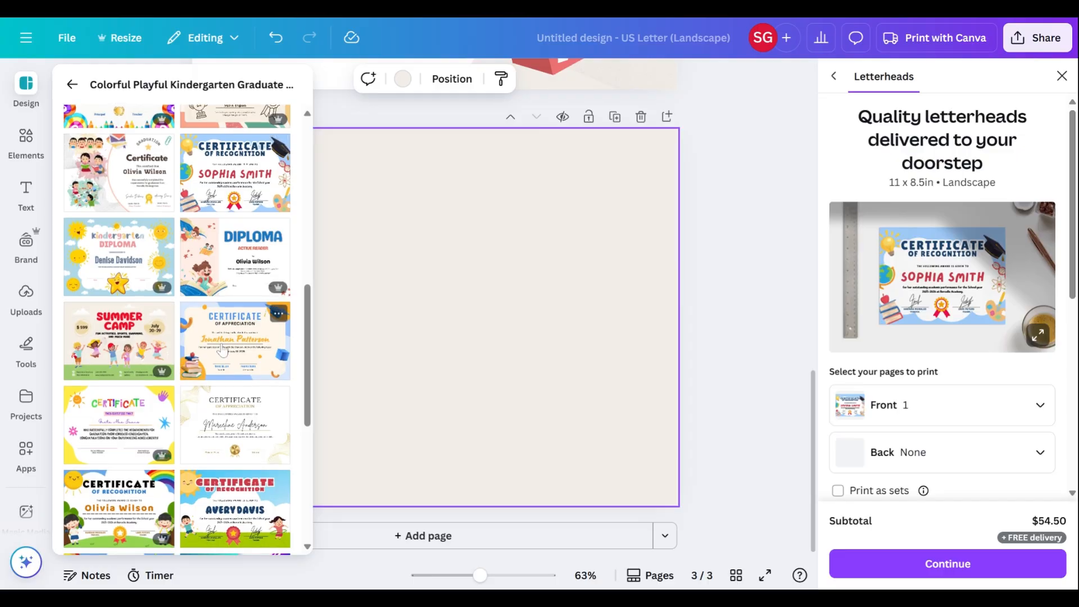
scroll(223, 350, down, 2)
click(124, 322)
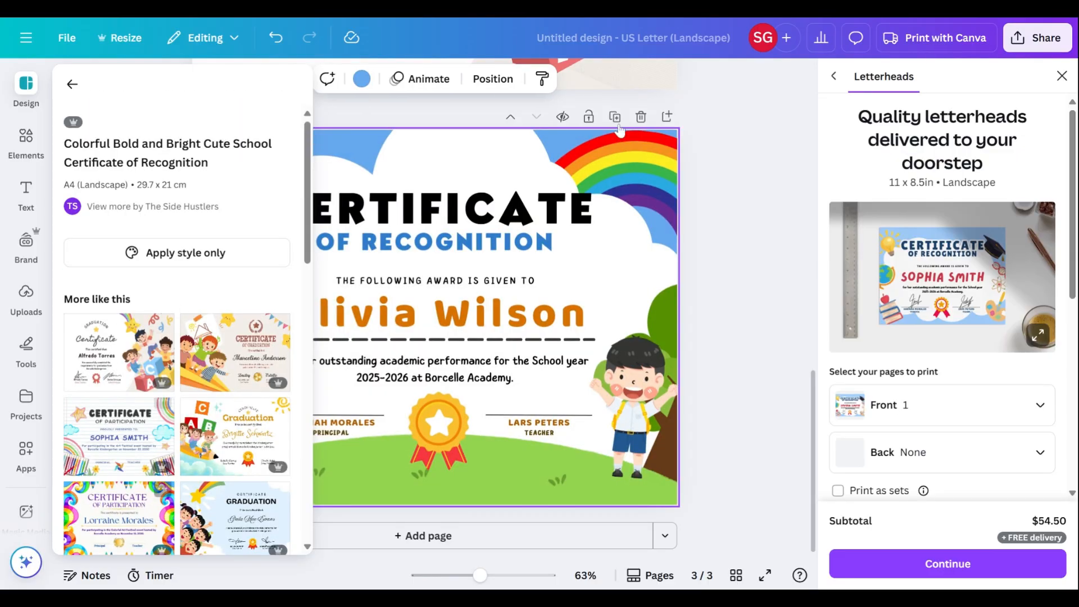
Add a fourth page without a template and return to the first page.
click(667, 117)
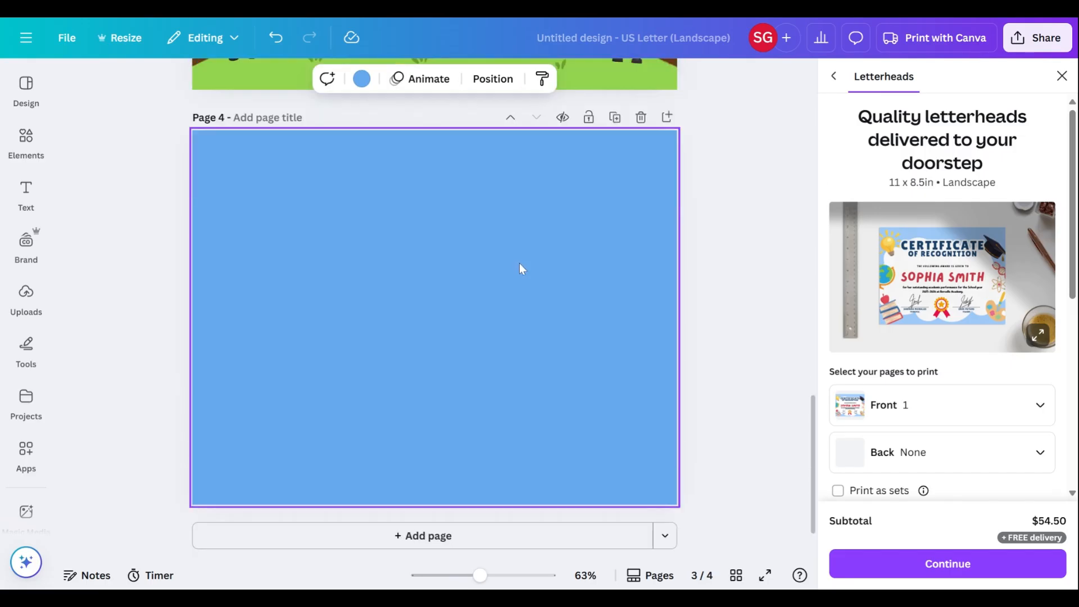
scroll(469, 295, up, 8)
scroll(468, 293, up, 10)
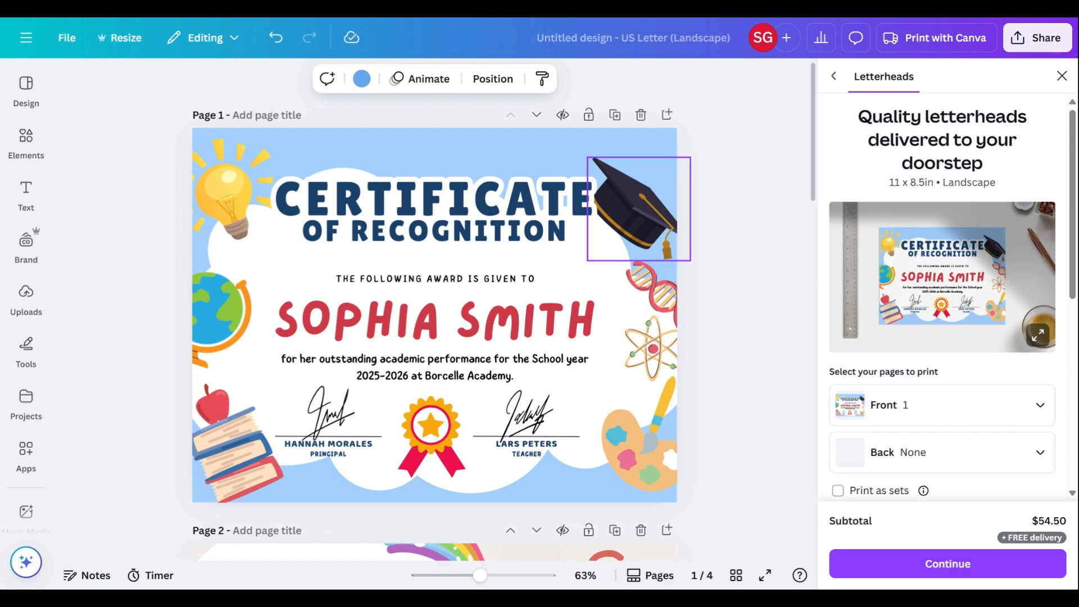
Change the font of the recipient's name on the first certificate to Minnie Play.
click(650, 200)
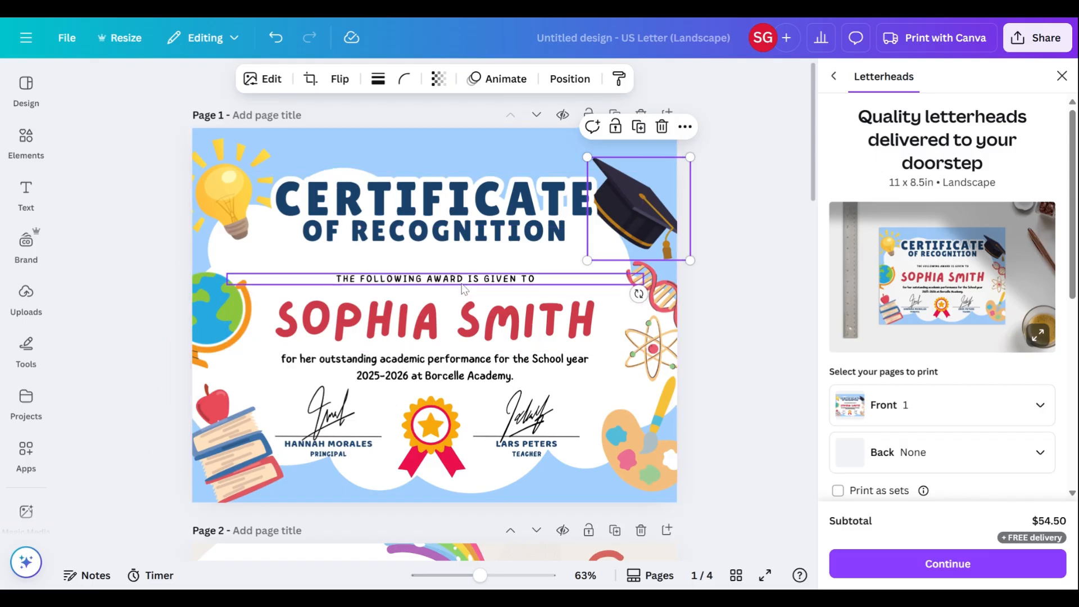
click(463, 334)
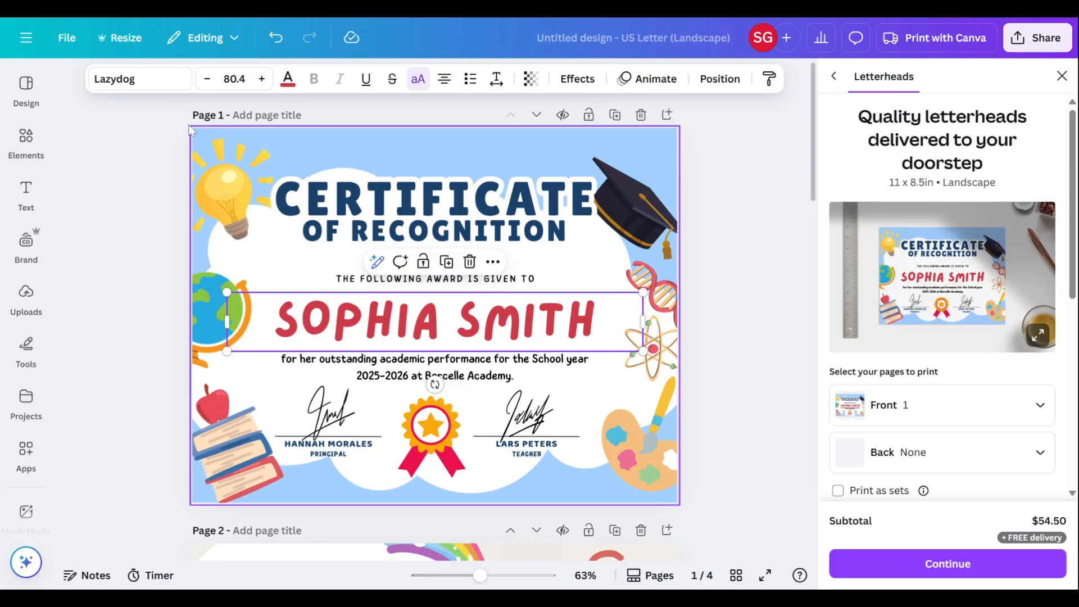
click(126, 82)
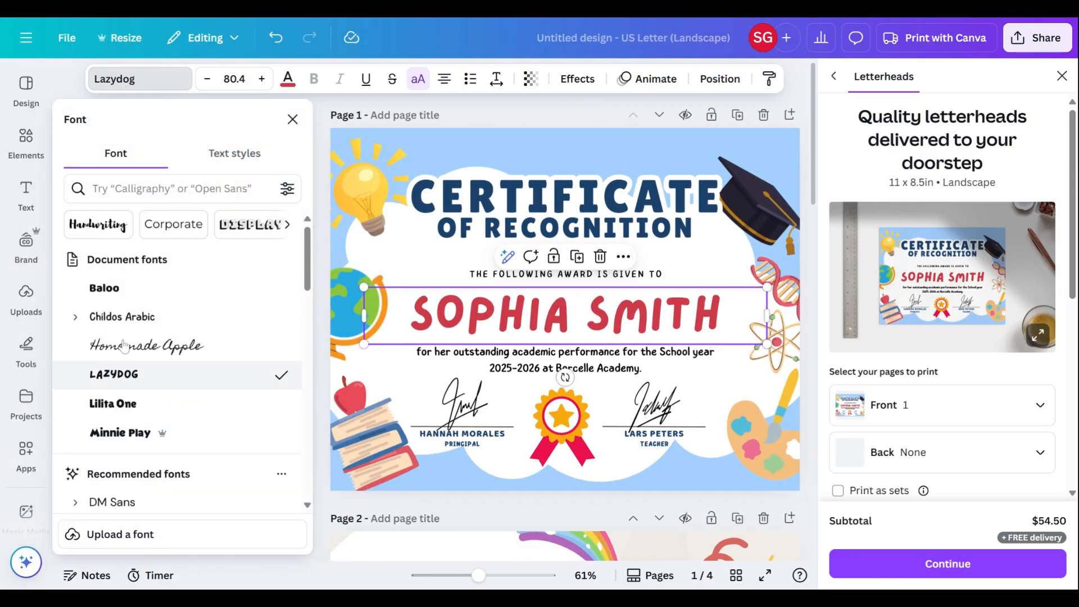
click(111, 436)
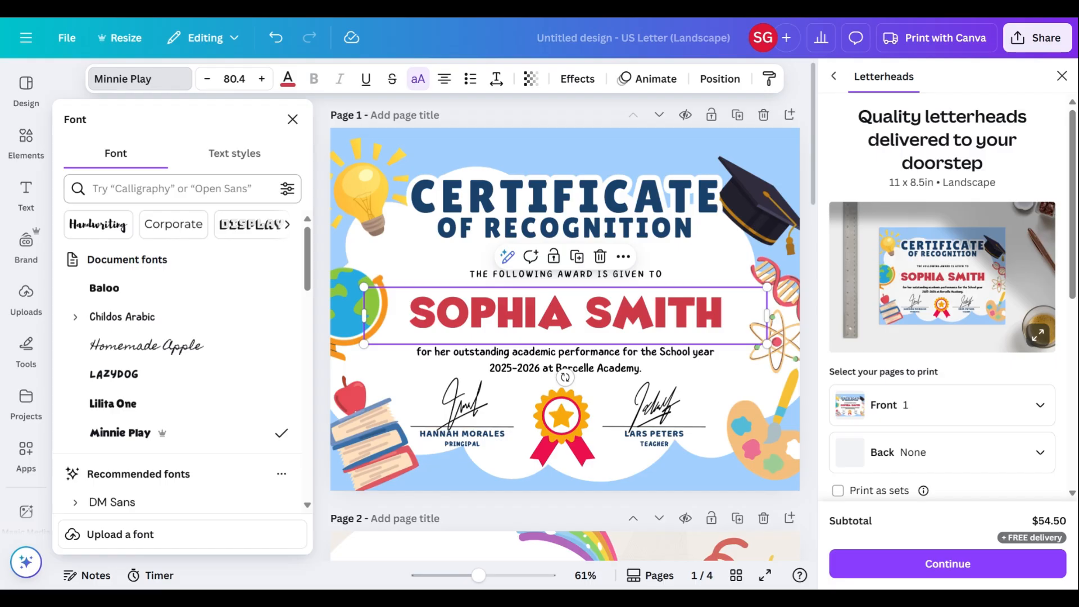
Search the fonts for "school" and try several on the recipient's name, including Schoolbell and Playwrite US Modern, ending with KG Primary Dots.
click(169, 188)
text(school)
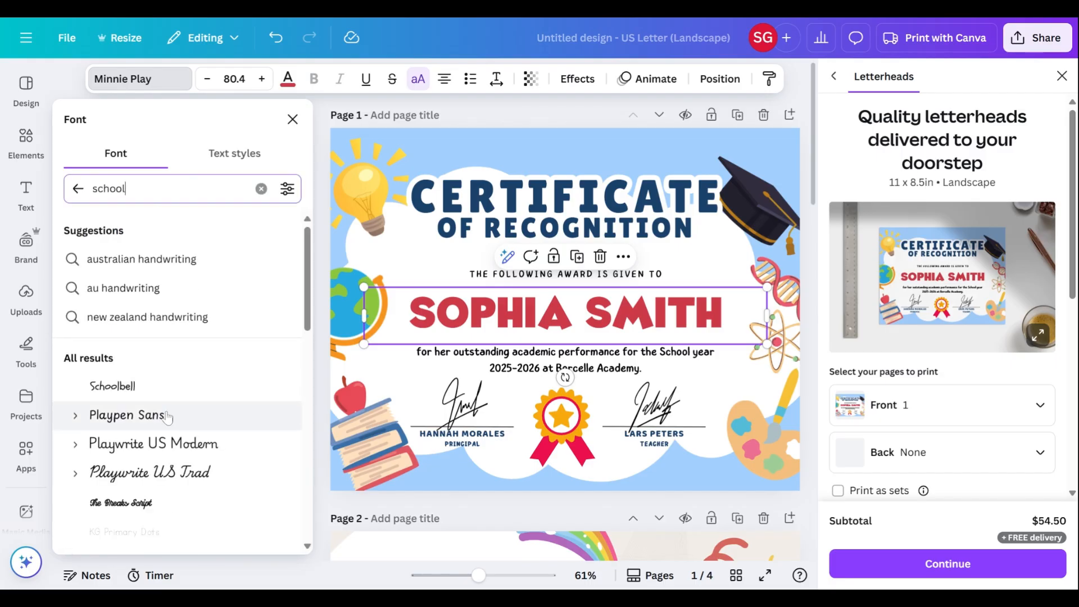
click(138, 388)
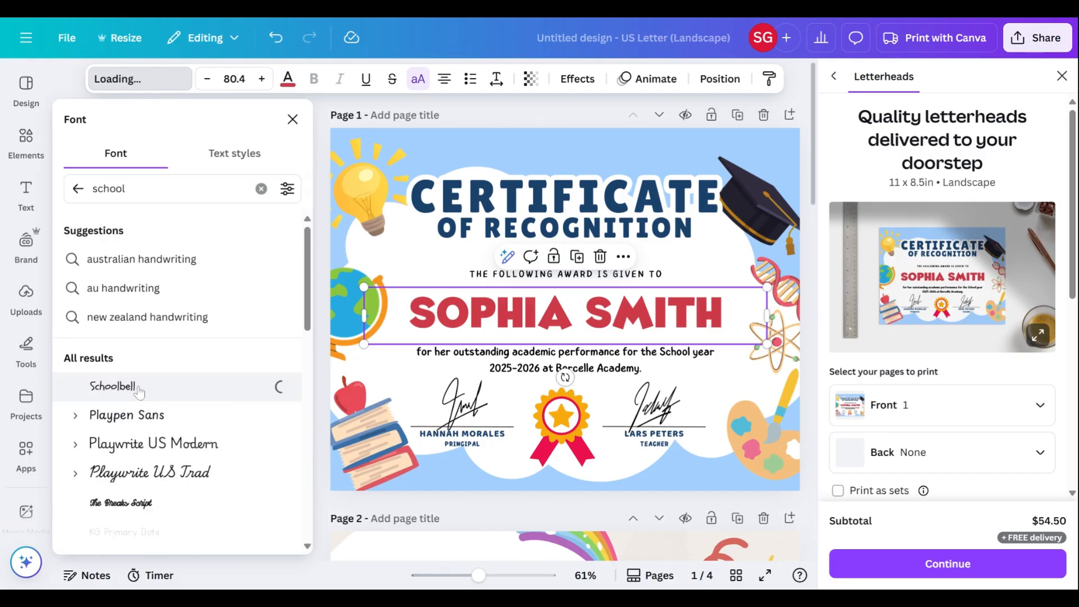
click(151, 416)
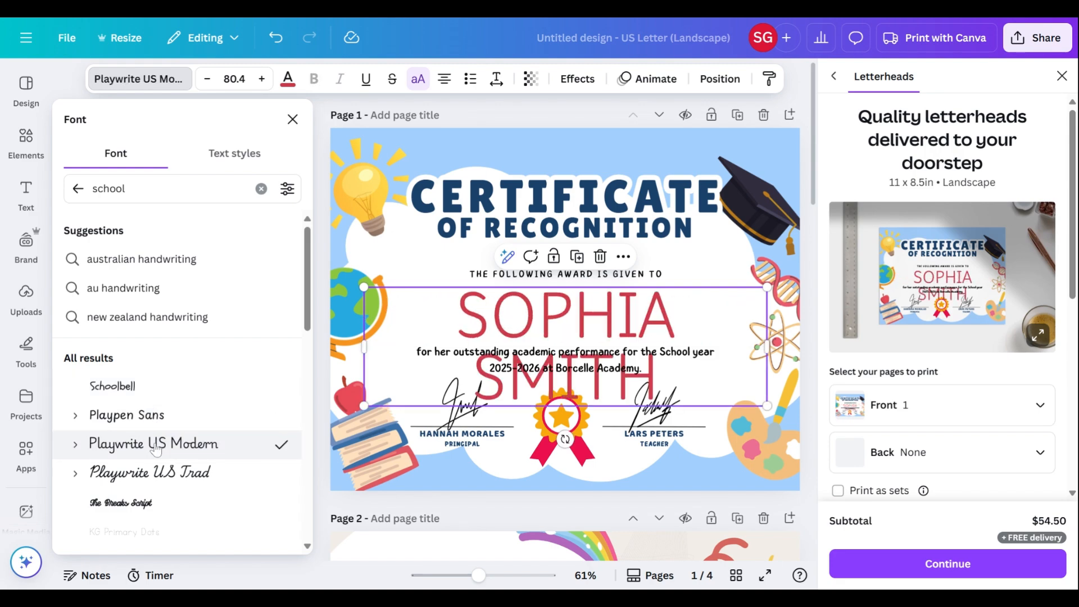
scroll(157, 449, down, 5)
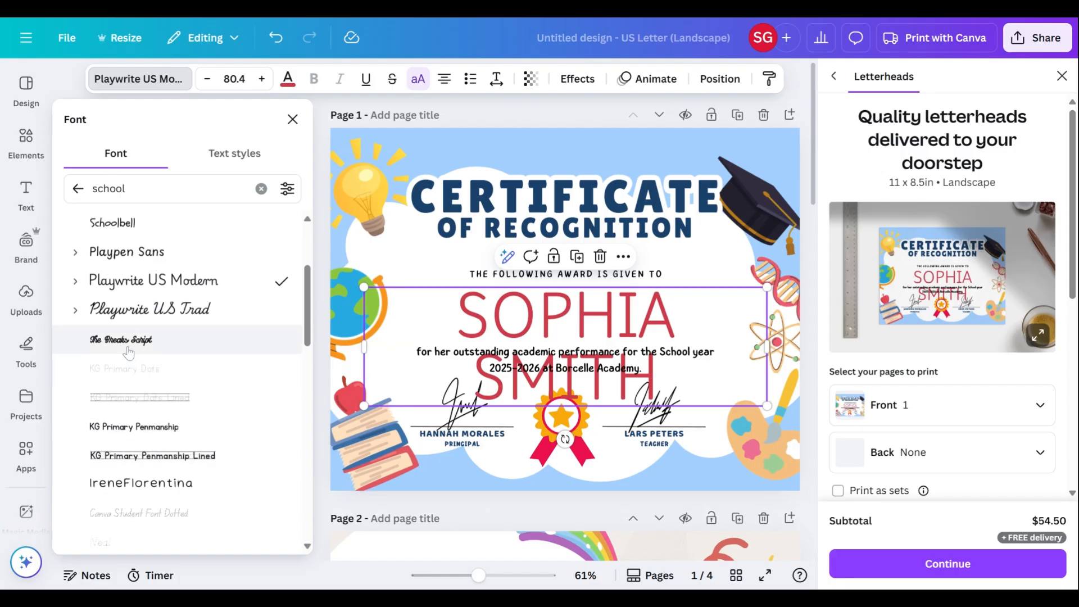
click(130, 349)
click(139, 381)
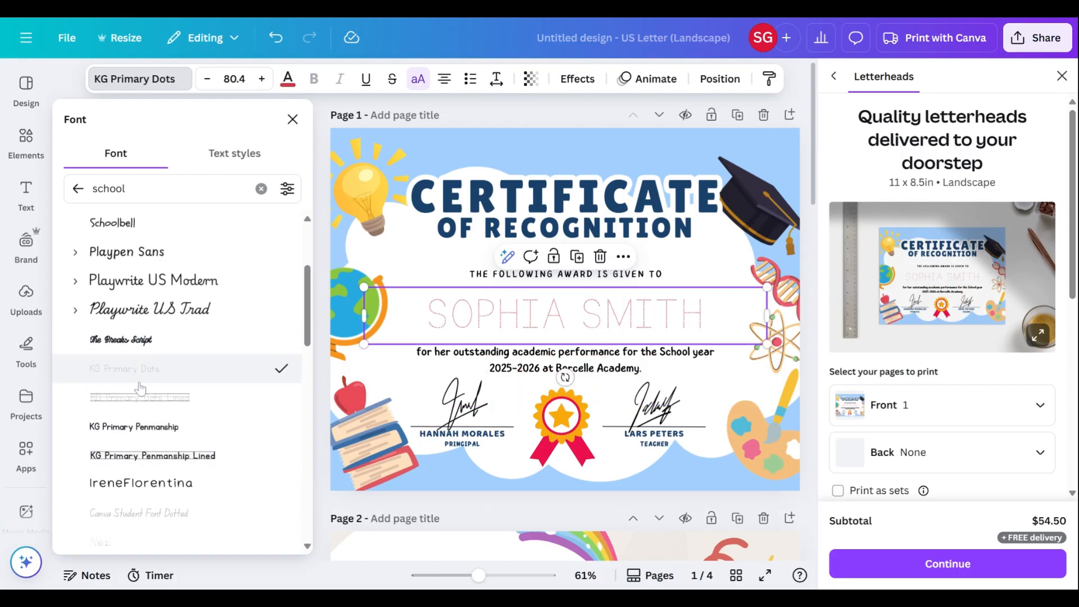
Try the fonts KG Primary Dots Lined, KG Primary Penmanship Lined and Finger Paint on the recipient's name.
click(150, 407)
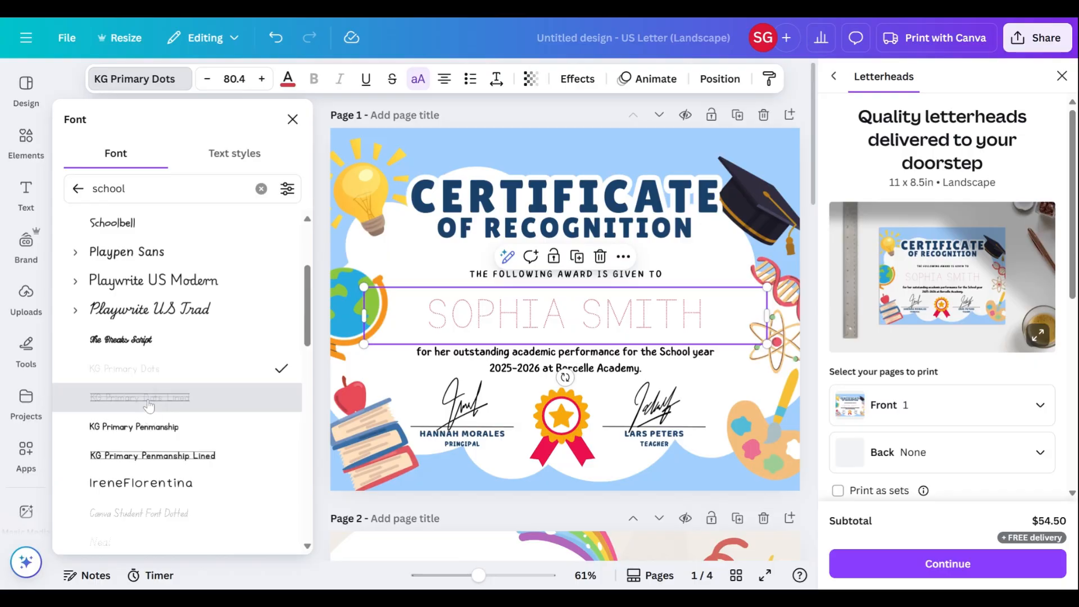
scroll(148, 405, down, 2)
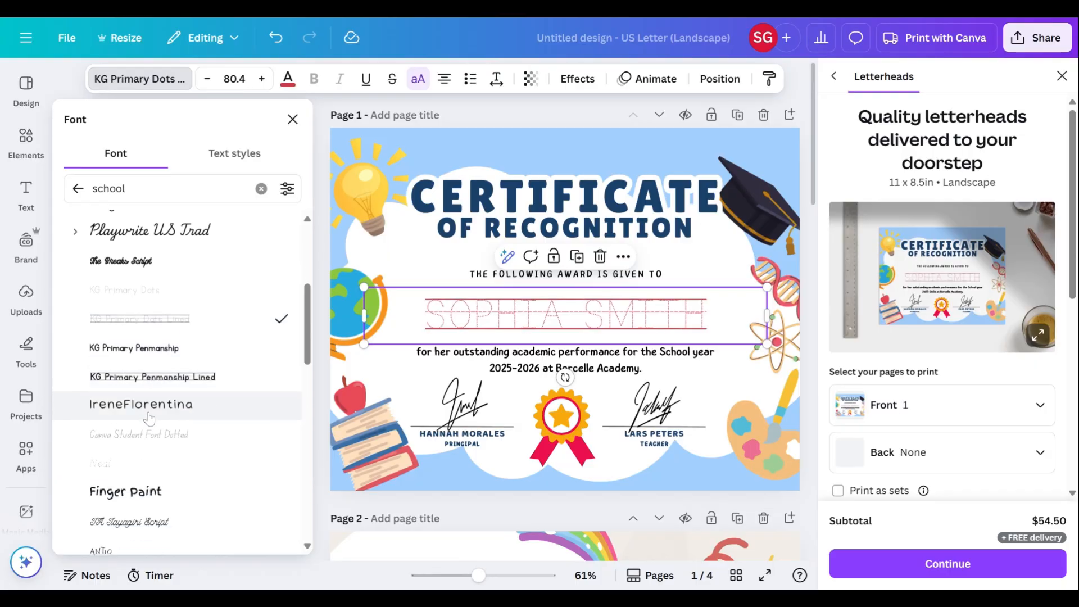
click(128, 386)
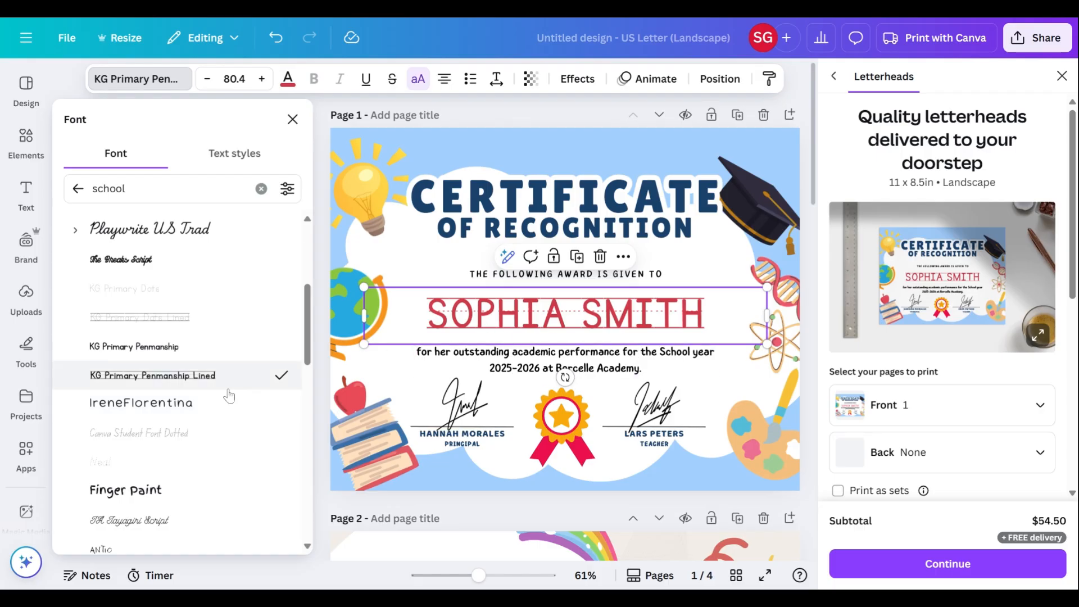
scroll(225, 394, down, 5)
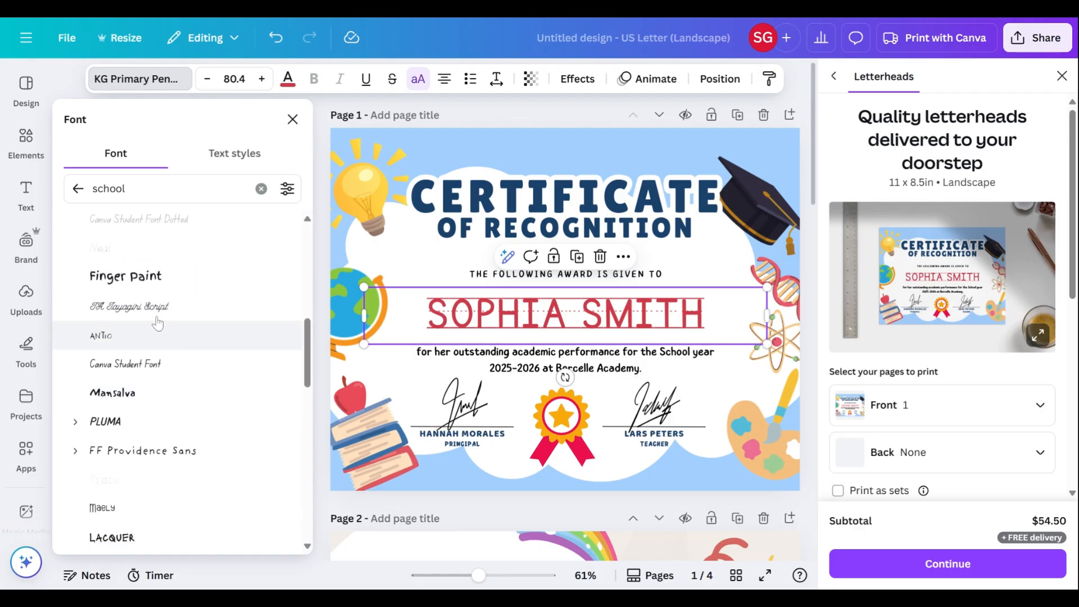
click(138, 287)
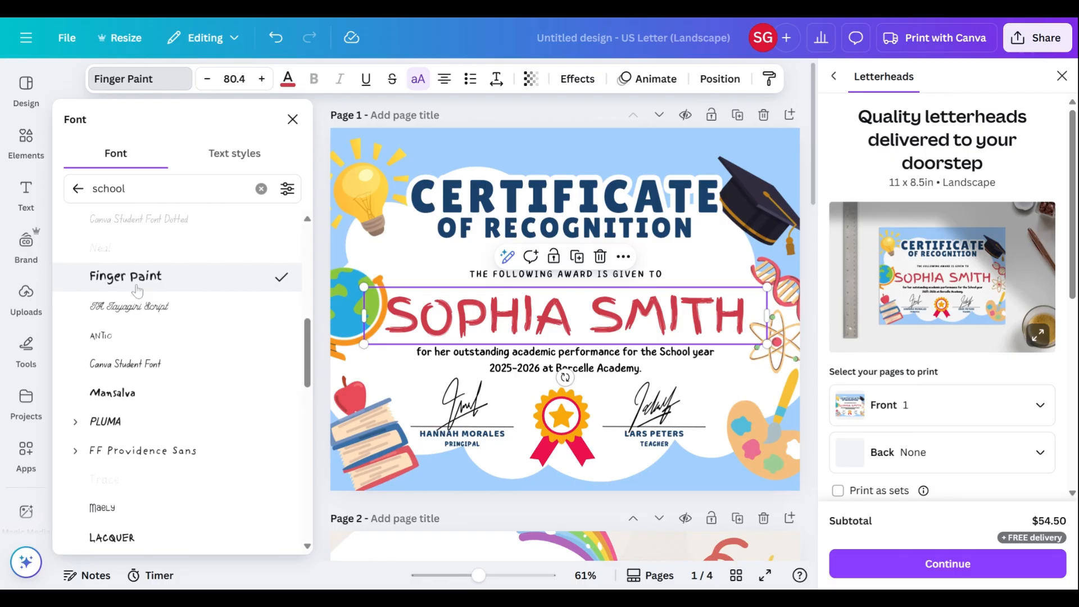
scroll(138, 289, down, 10)
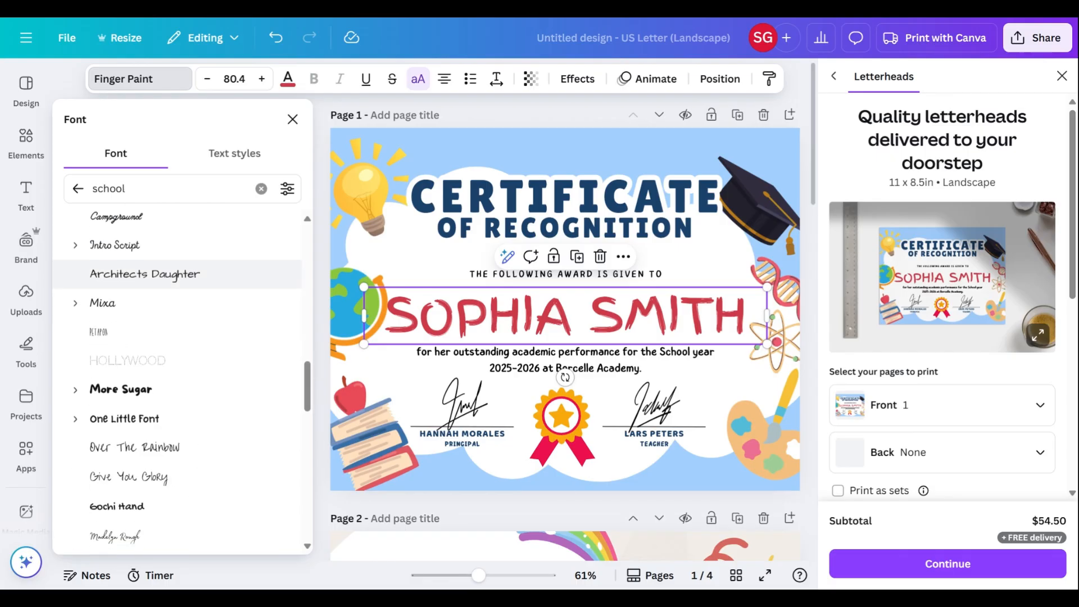
Set the font of the recipient's name on the first certificate to KG Primary Penmanship Lined.
scroll(138, 281, down, 2)
scroll(138, 315, up, 10)
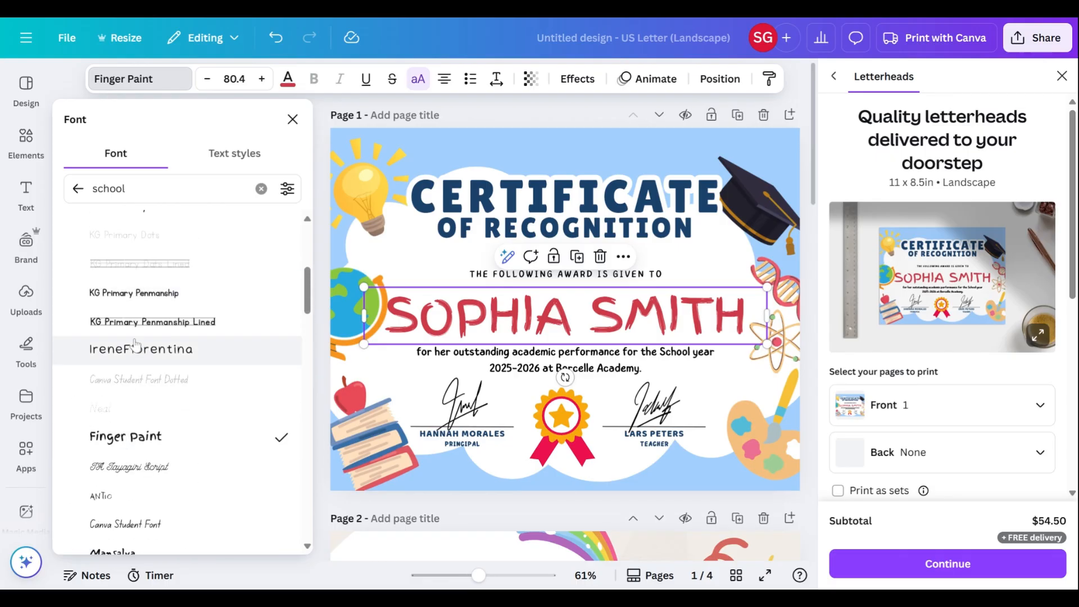
click(138, 321)
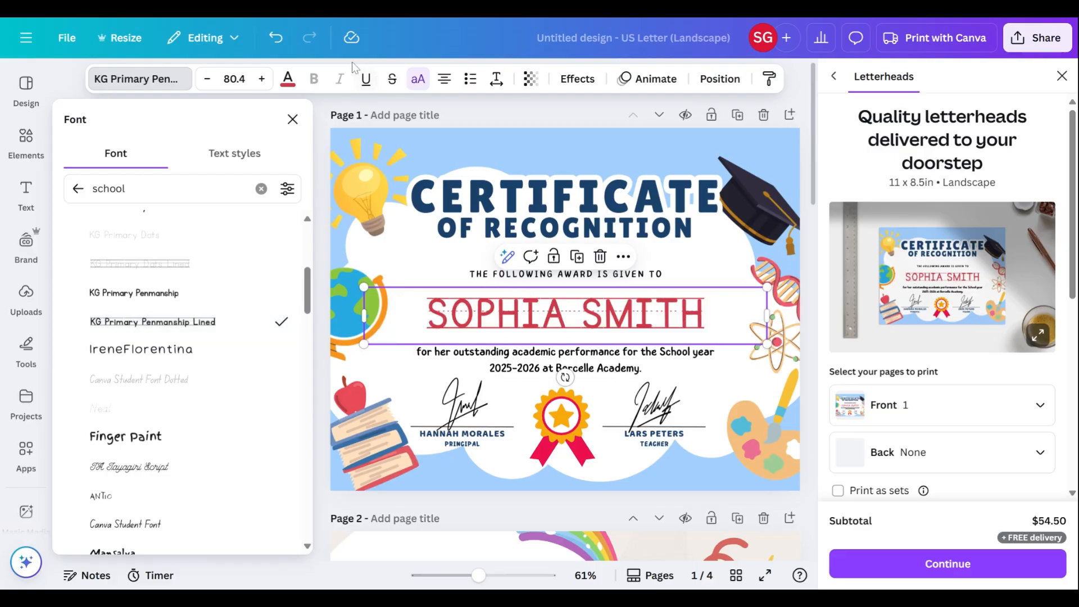
Increase the font size of the recipient's name to 89.4 and deselect the text.
click(262, 78)
click(262, 78)
click(262, 78)
click(262, 78)
click(261, 79)
click(262, 79)
click(262, 79)
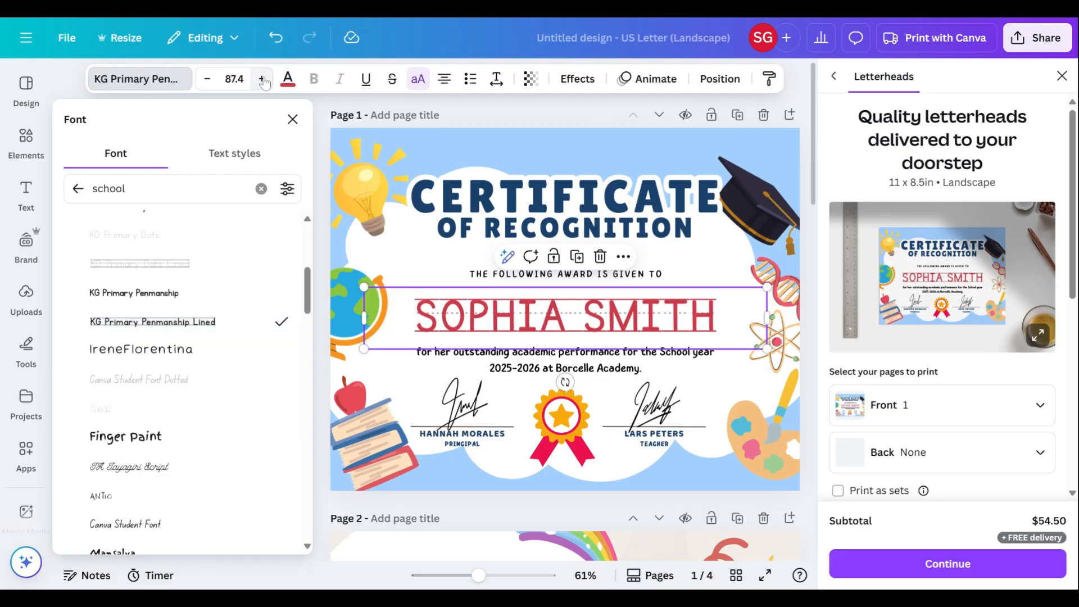
click(262, 79)
click(262, 79)
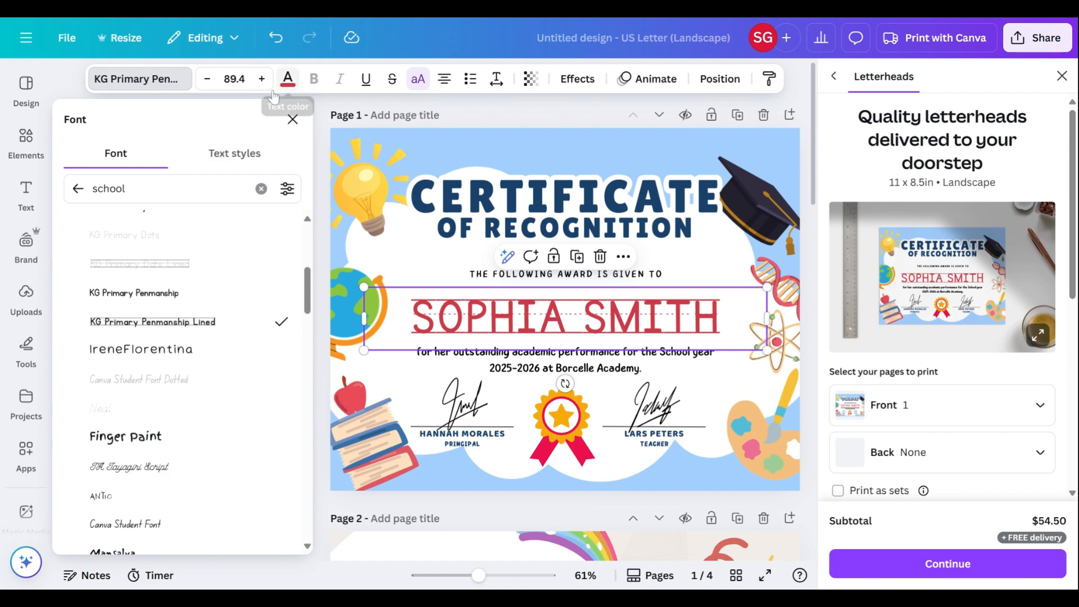
click(611, 142)
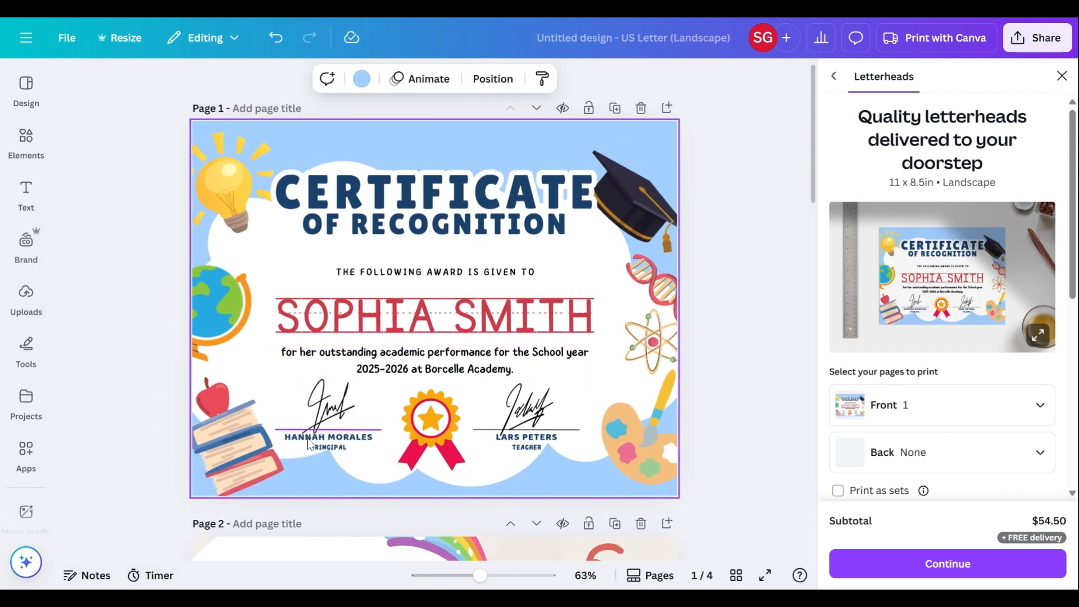
Delete the teacher's handwritten signature graphic from the first certificate.
click(325, 441)
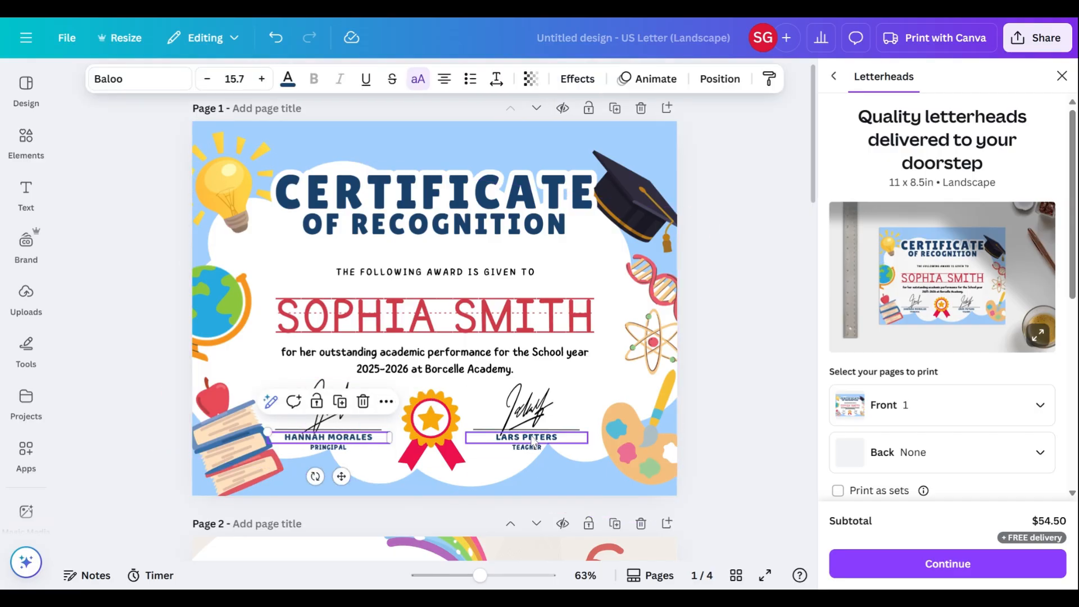
click(532, 417)
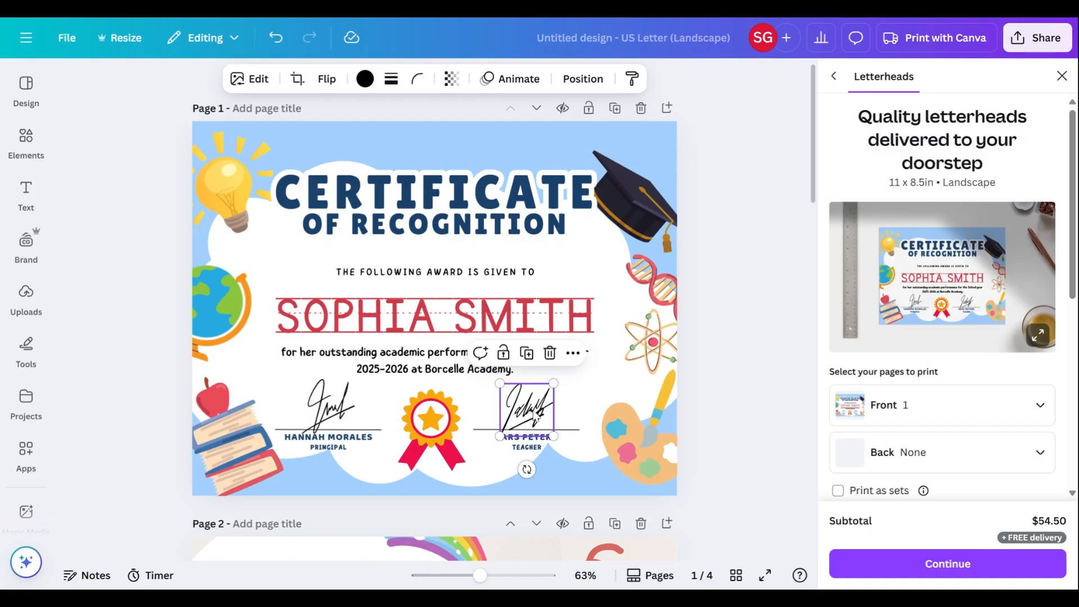
click(550, 353)
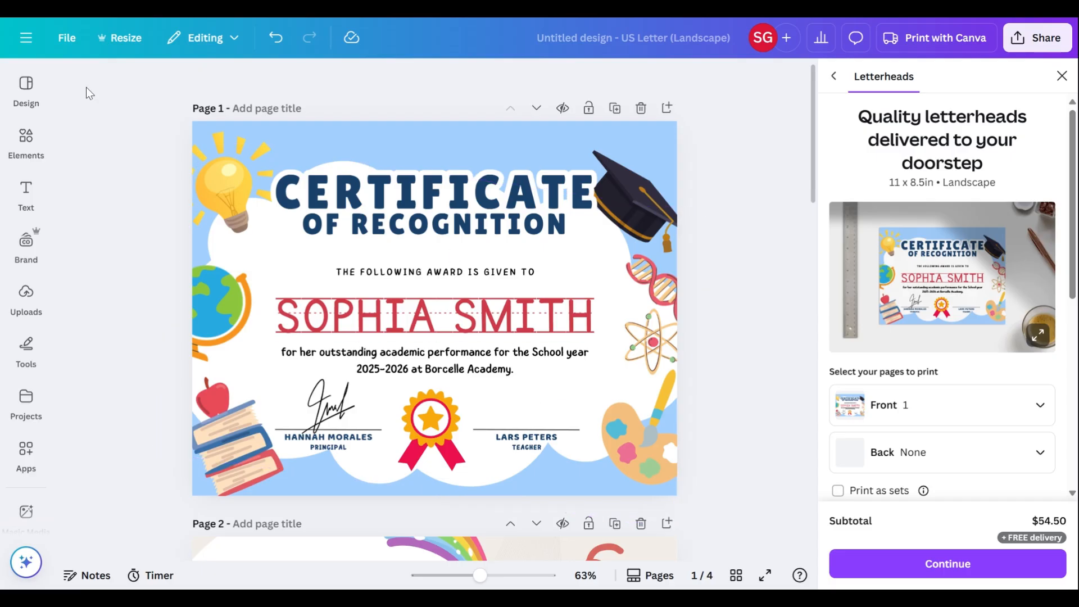
Add a heading text box to the first certificate.
click(26, 144)
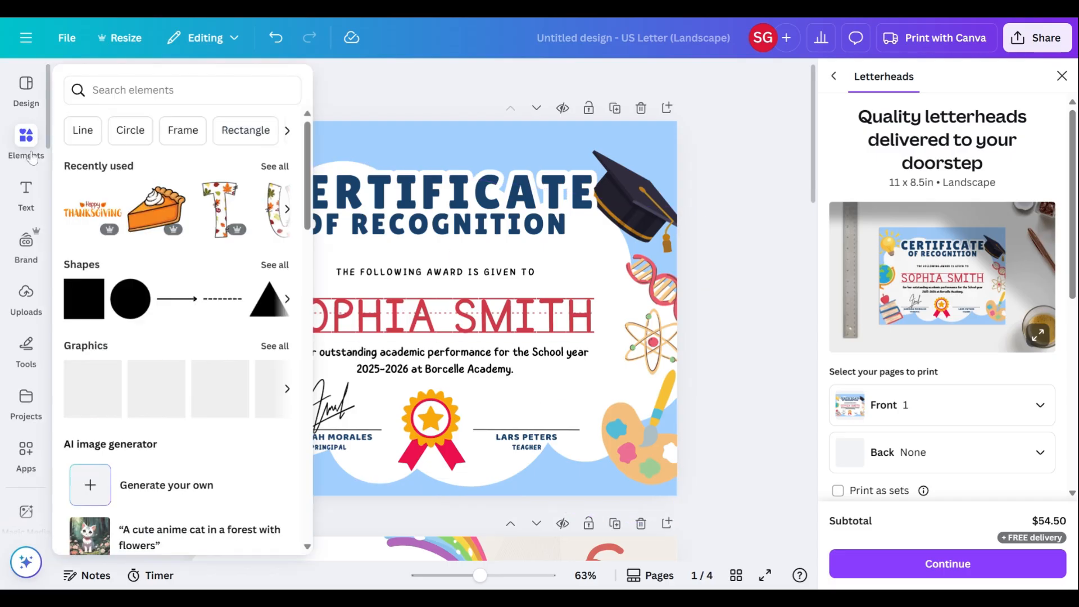
click(25, 194)
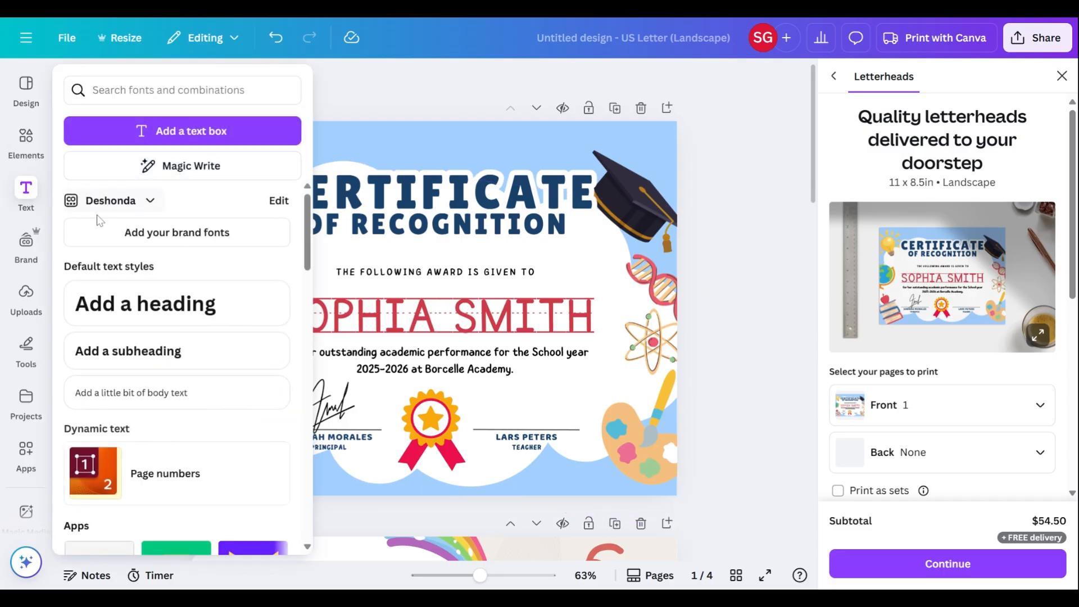
click(129, 310)
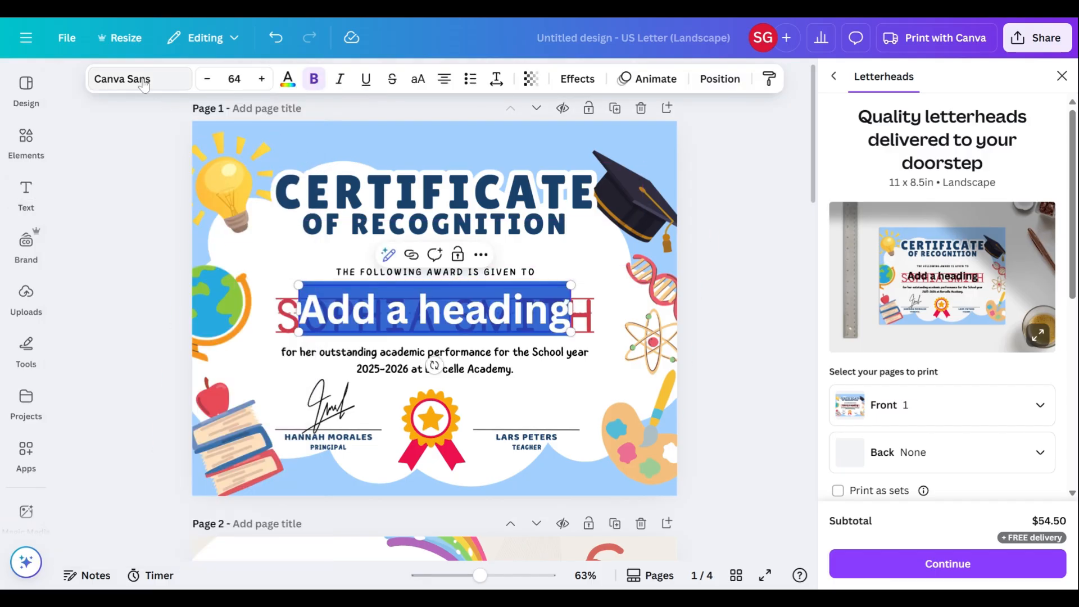
Browse the Handwriting fonts for the new heading.
click(143, 81)
click(75, 189)
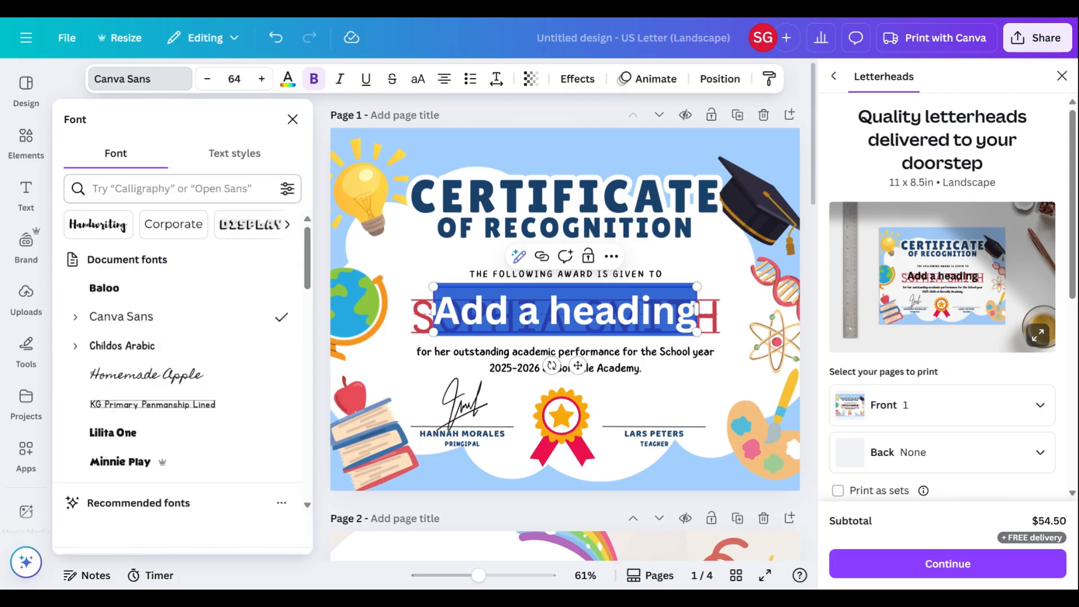
click(100, 225)
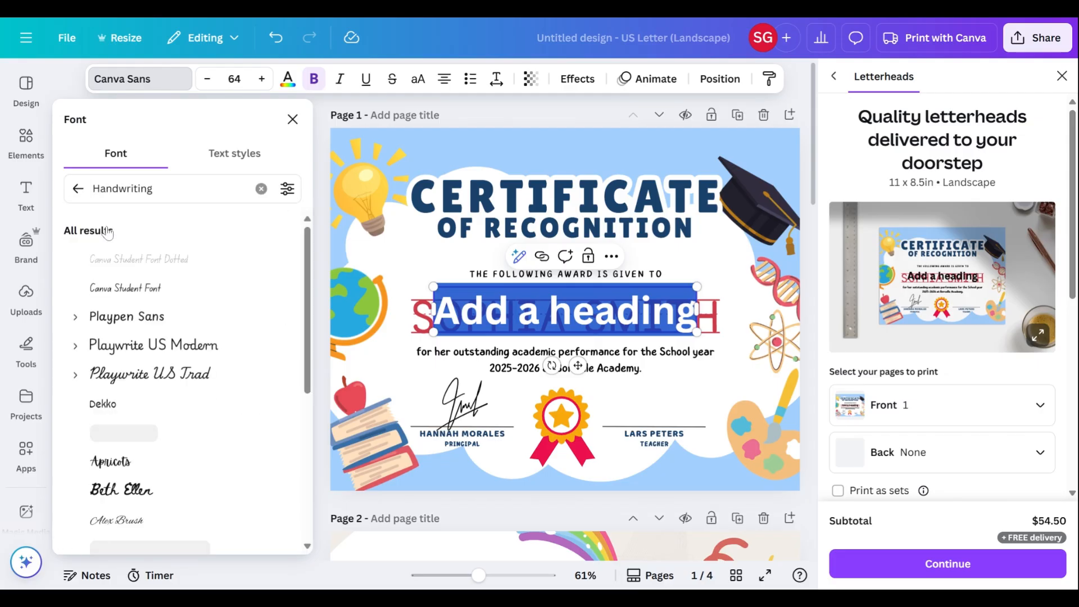
scroll(157, 384, down, 4)
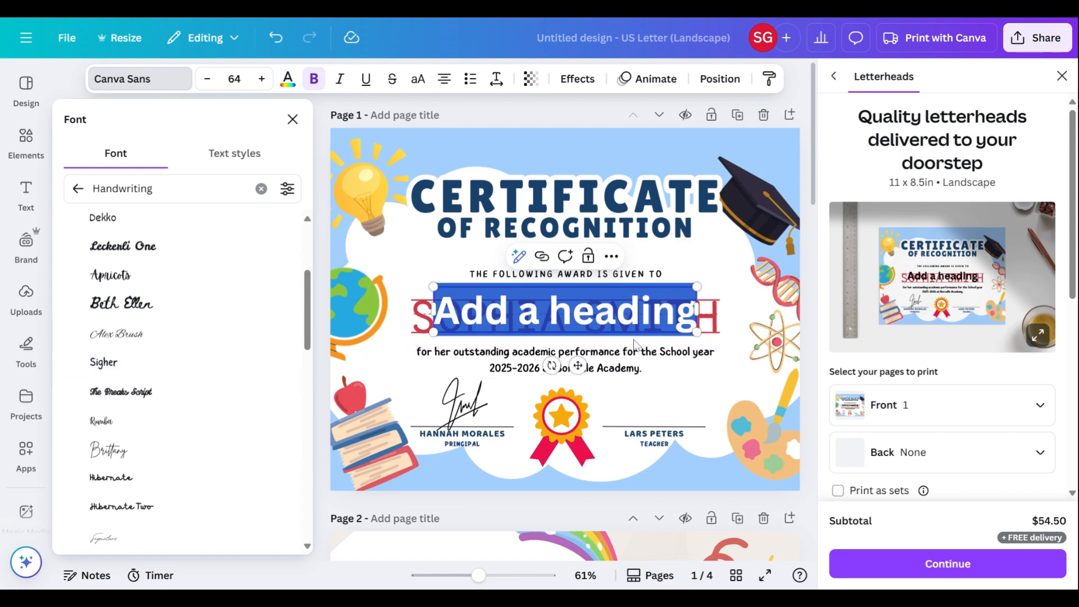
Replace the placeholder text of the new heading with the teacher's title and surname.
key(Delete)
click(276, 37)
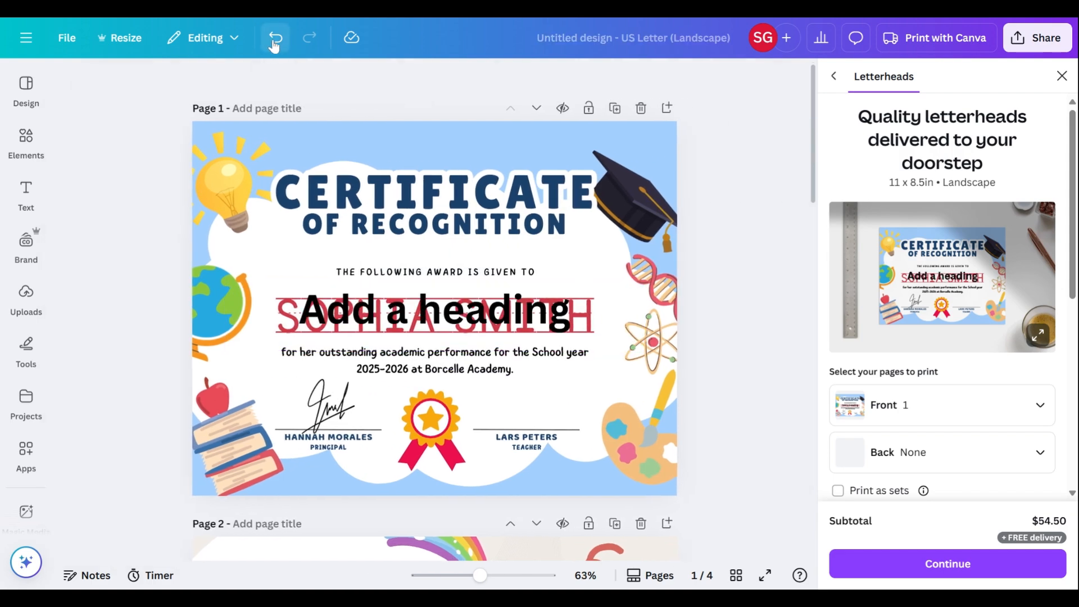
click(472, 328)
click(472, 328)
key(BackSpace)
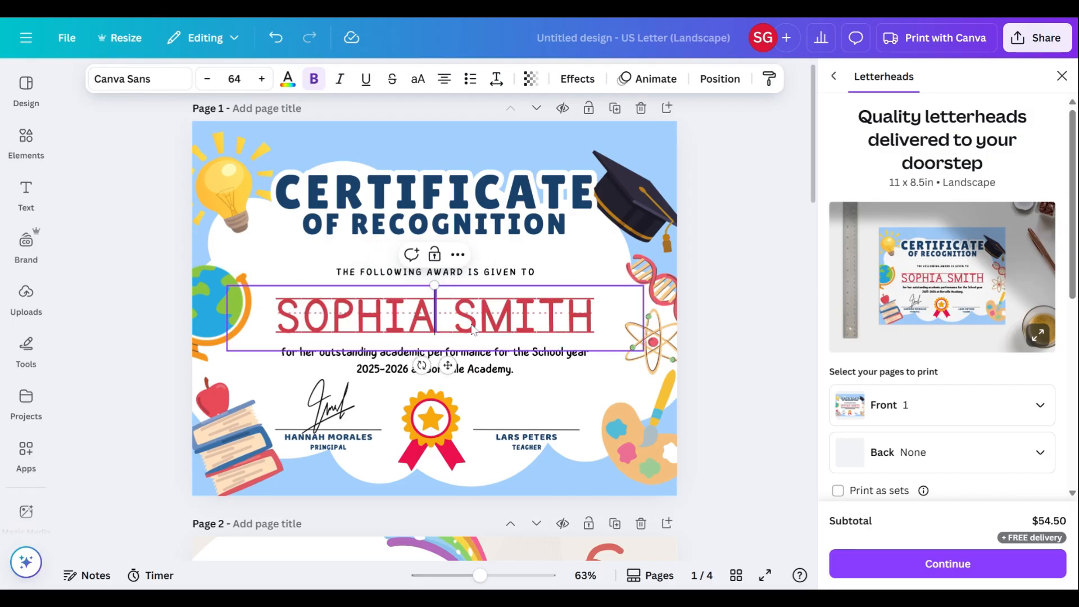
text(Mrs.)
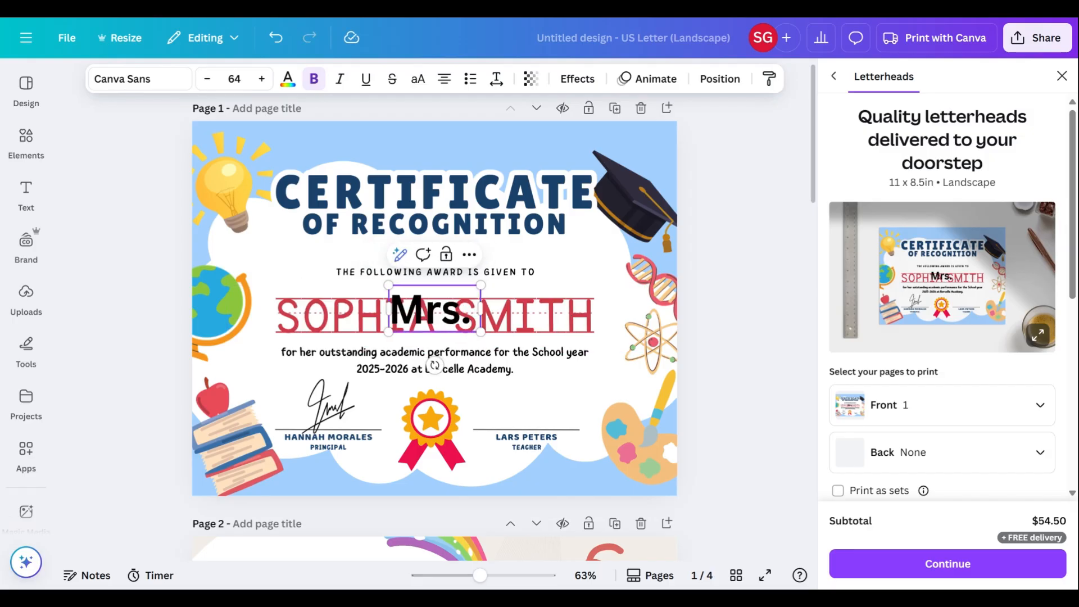
text( Henry)
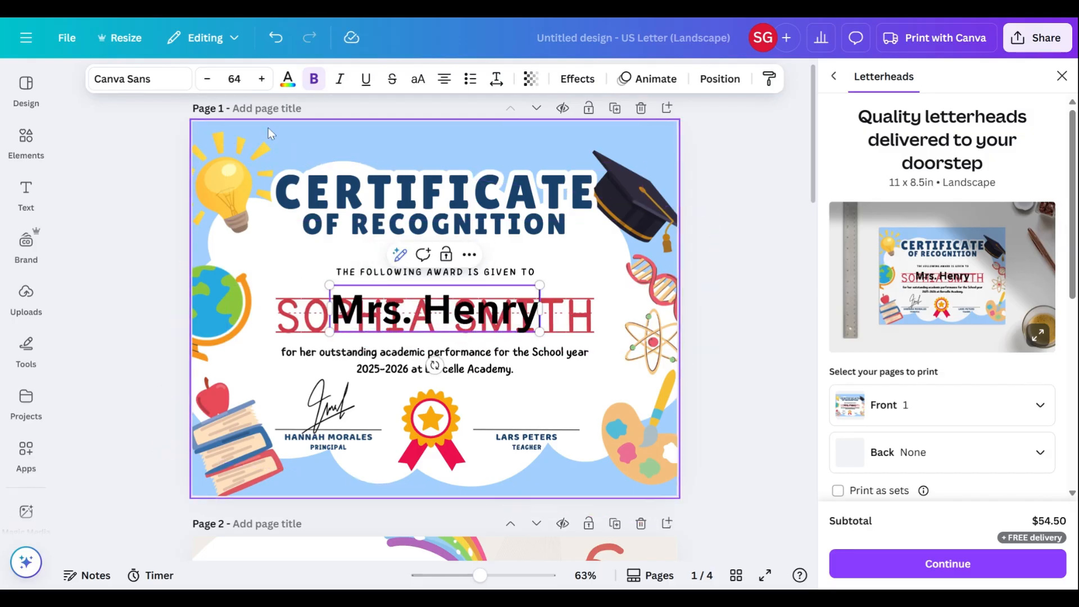
Try the Brittany and Homemade Apple fonts on the teacher's name in the new heading.
click(141, 79)
scroll(181, 379, down, 3)
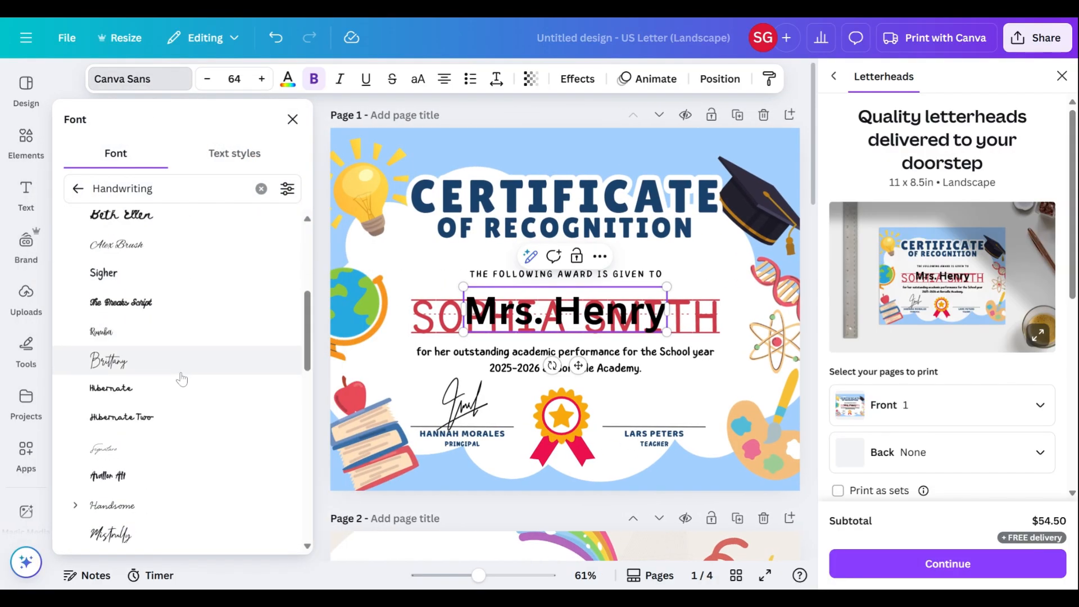
scroll(143, 346, down, 1)
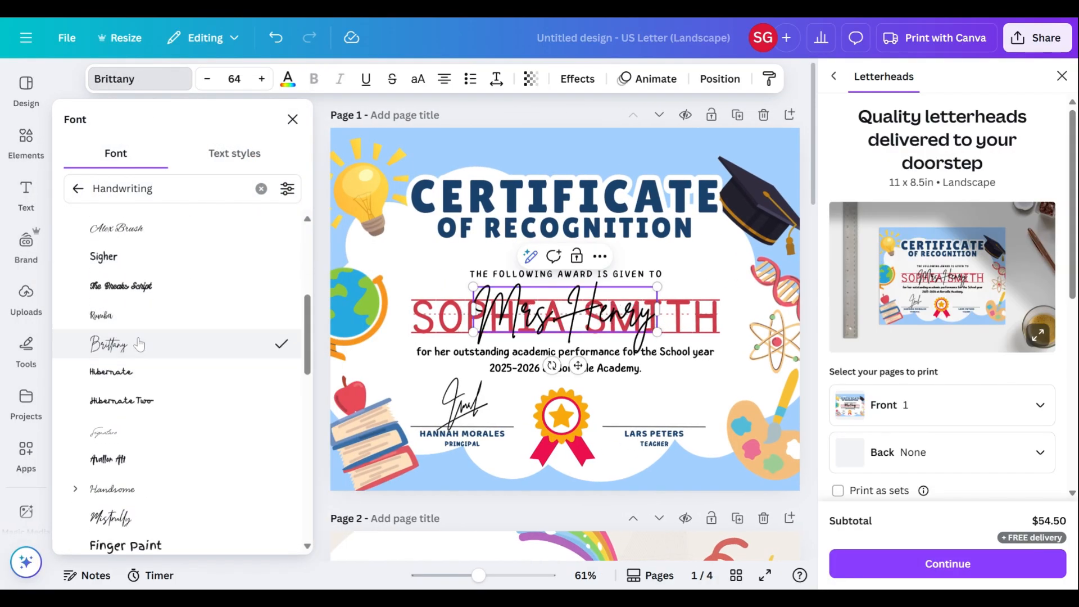
click(77, 188)
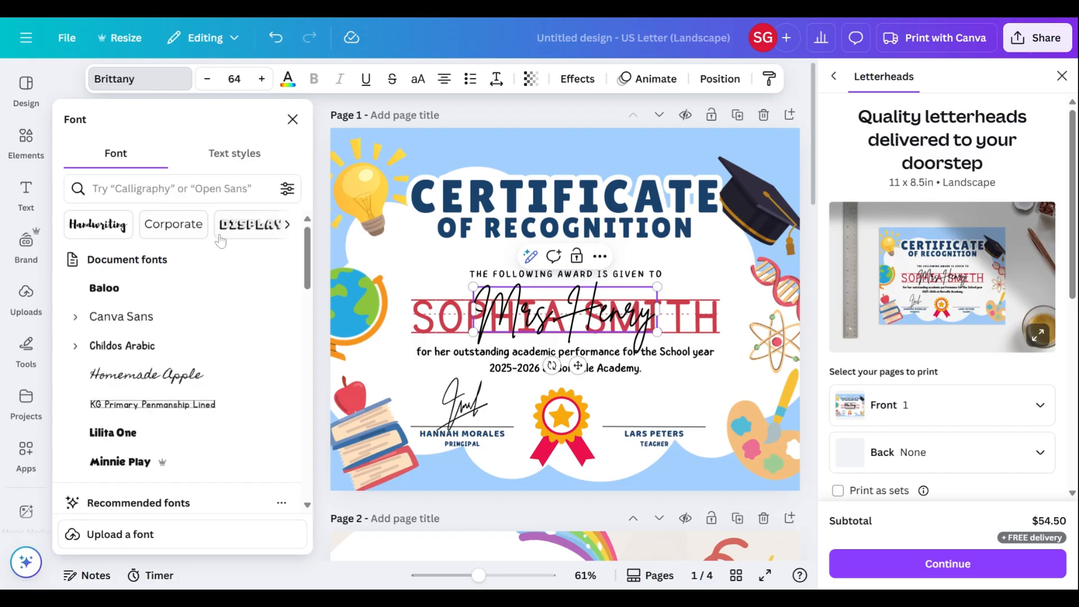
scroll(193, 235, right, 5)
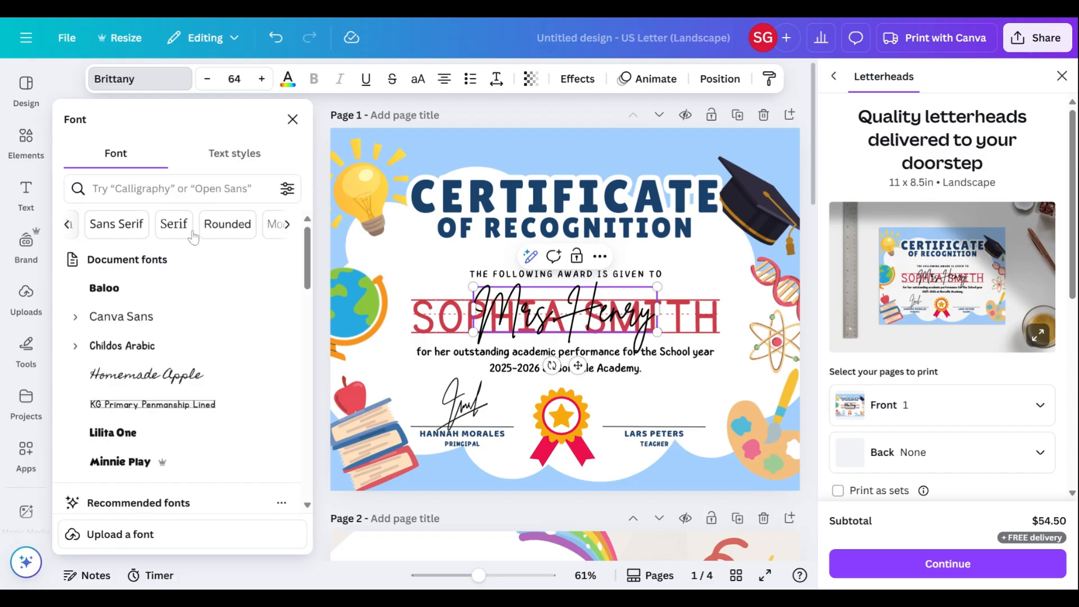
scroll(193, 234, left, 4)
click(148, 384)
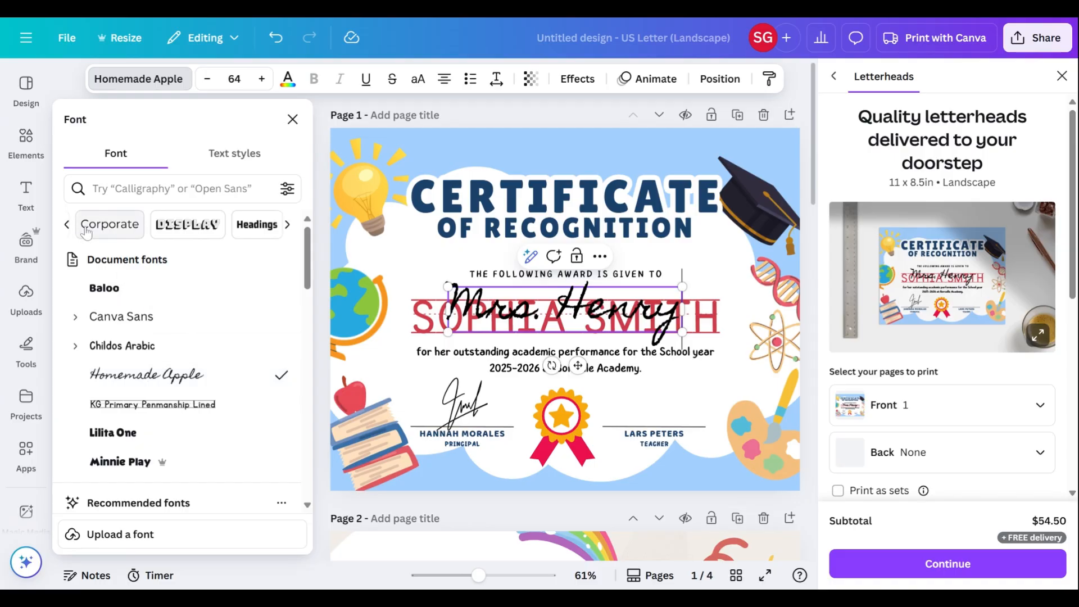
Set the teacher's name in the new heading to the Mistrully font from the Handwriting category.
click(69, 225)
click(99, 225)
scroll(170, 386, down, 5)
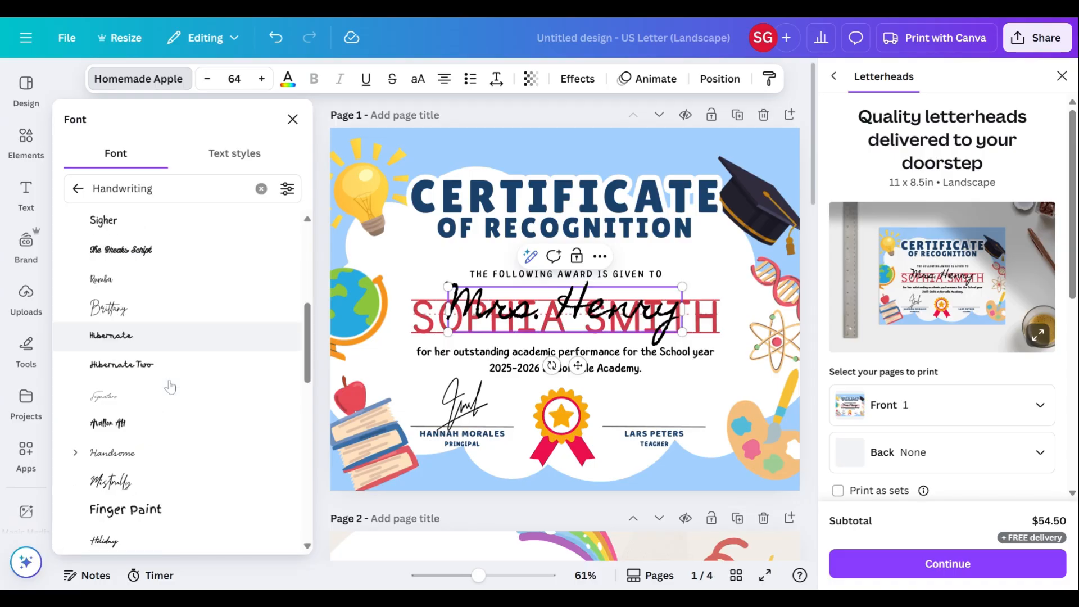
scroll(150, 263, up, 3)
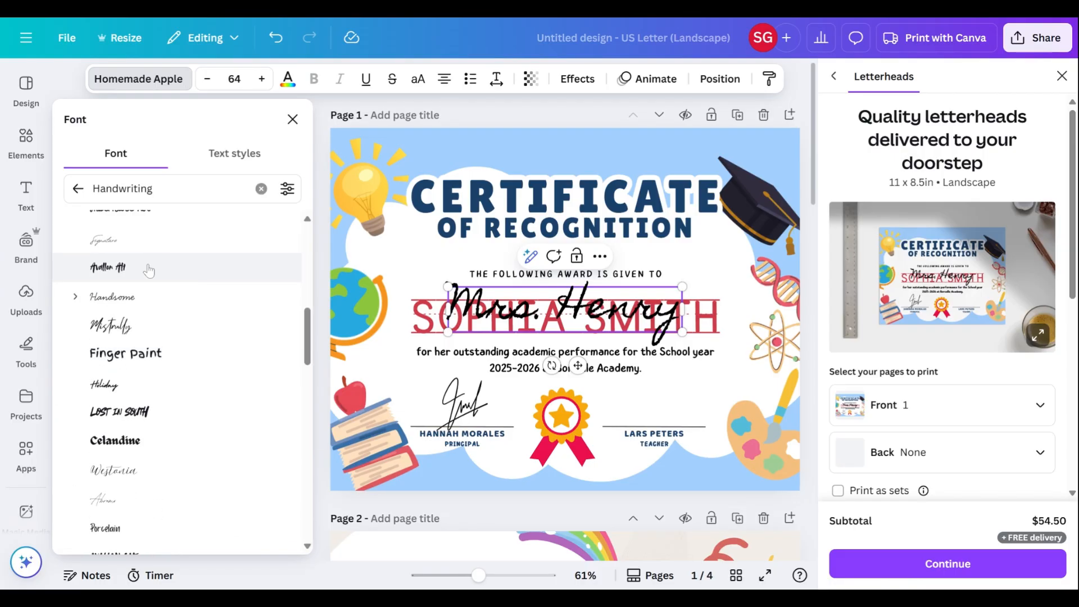
click(116, 336)
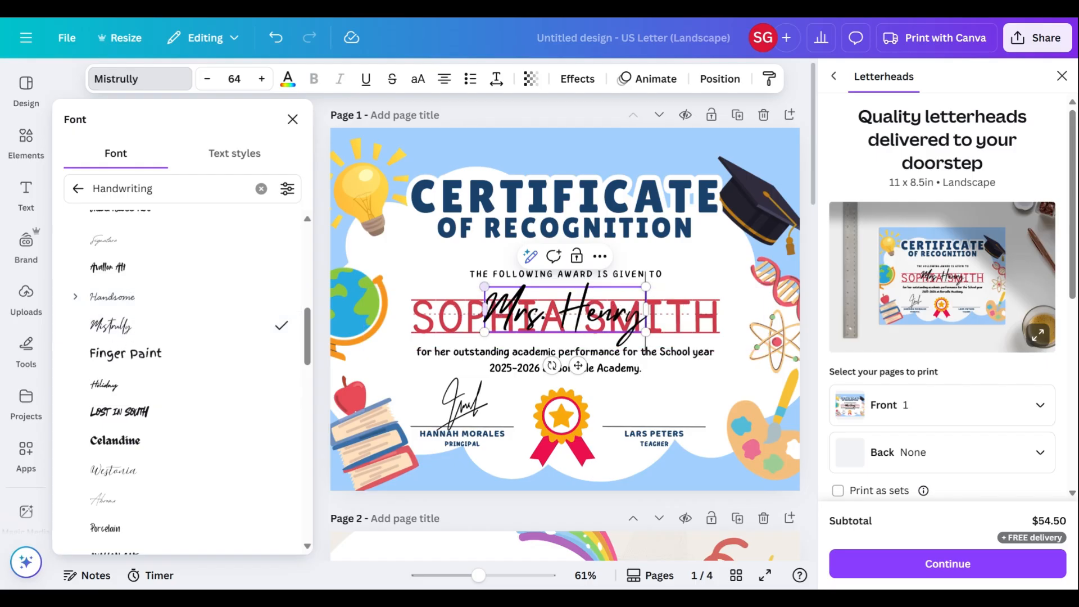
Shrink the teacher's signature text to about size 42.8 and place it on the line above the teacher's printed name.
drag(482, 287, 538, 302)
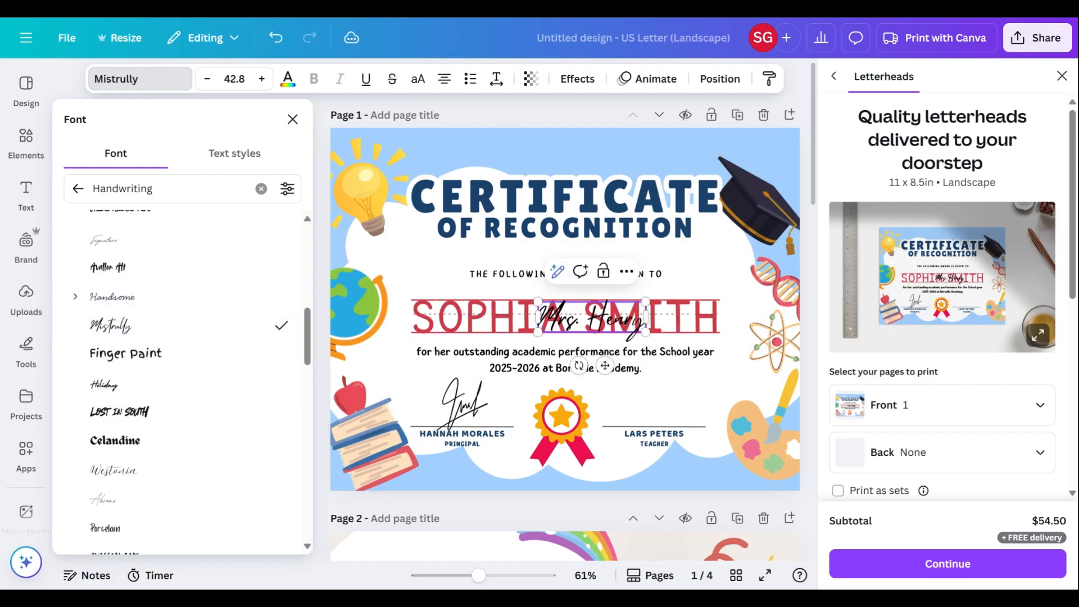
mouse_move(605, 366)
mouse_down()
mouse_move(603, 455)
mouse_move(670, 458)
mouse_up()
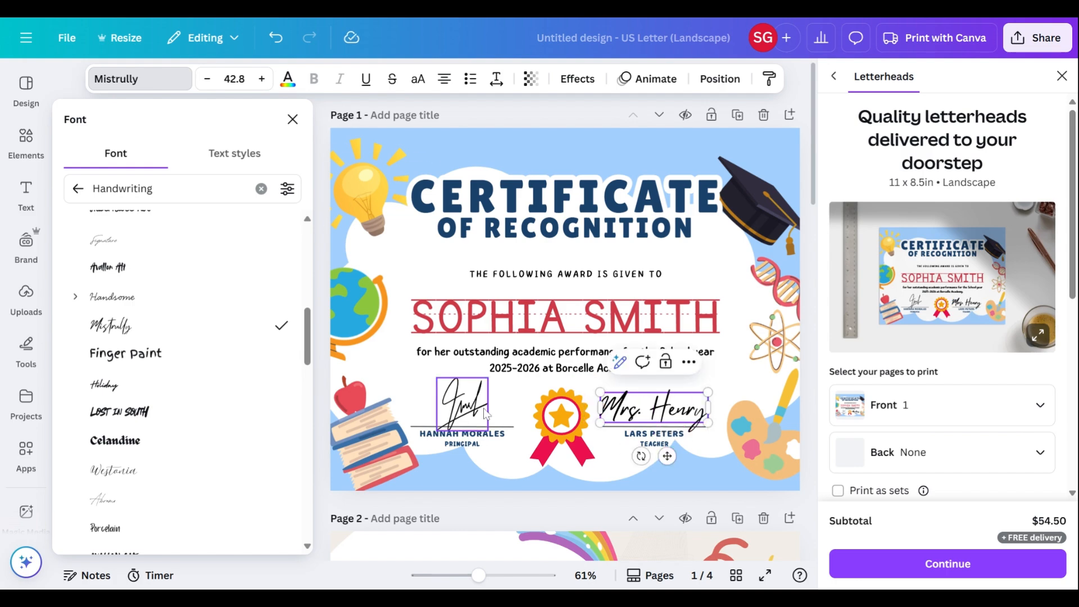
Nudge the principal's signature down onto its line and shift the teacher's handwritten name slightly along its line.
click(464, 403)
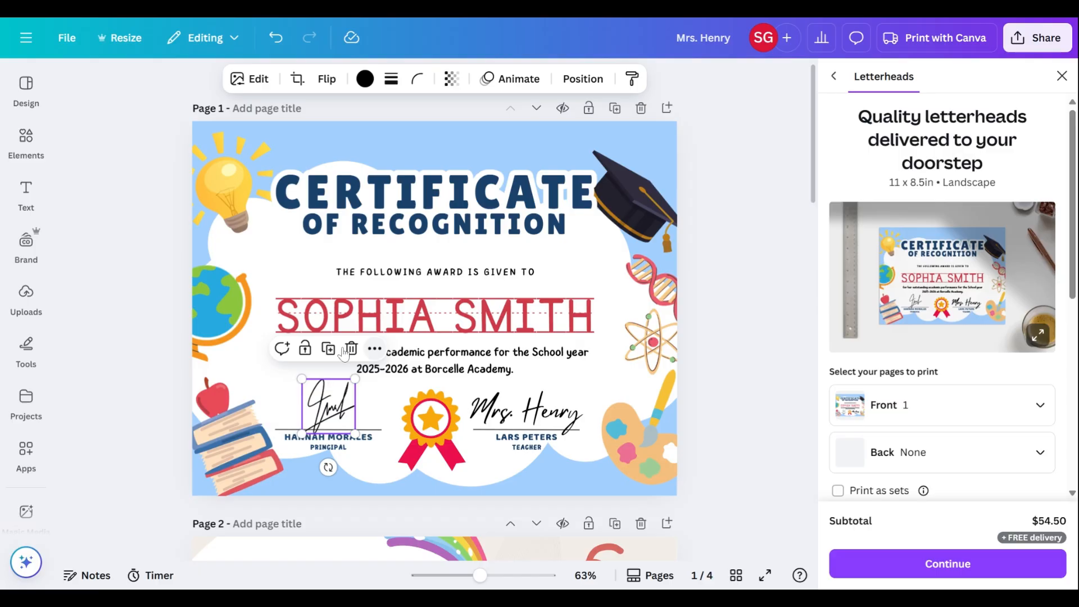
mouse_move(318, 418)
mouse_down()
mouse_move(293, 400)
mouse_move(319, 415)
mouse_move(281, 413)
mouse_move(316, 419)
mouse_up()
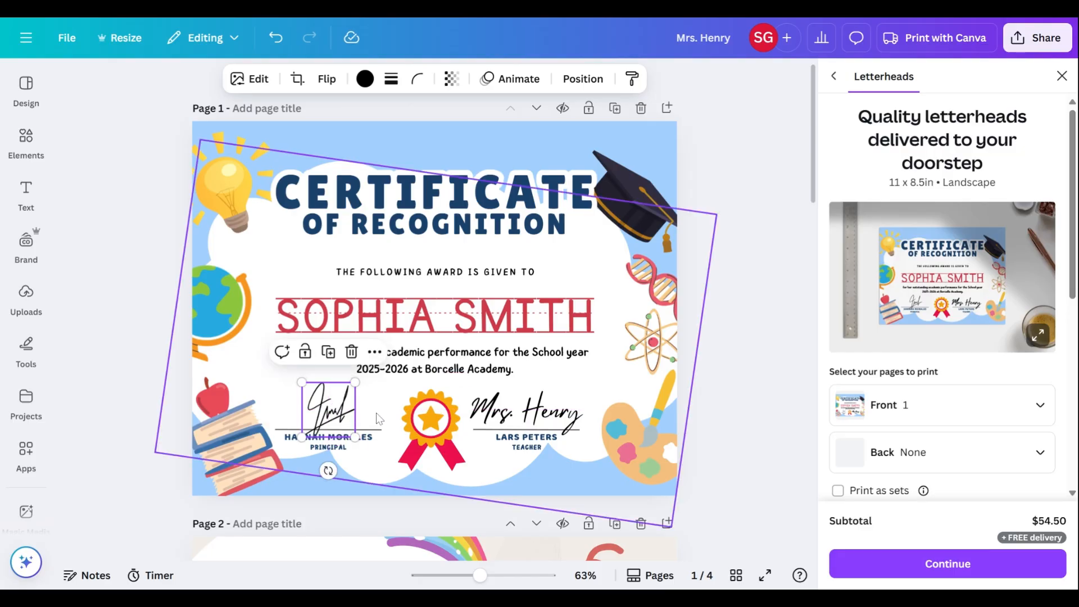
drag(336, 417, 337, 416)
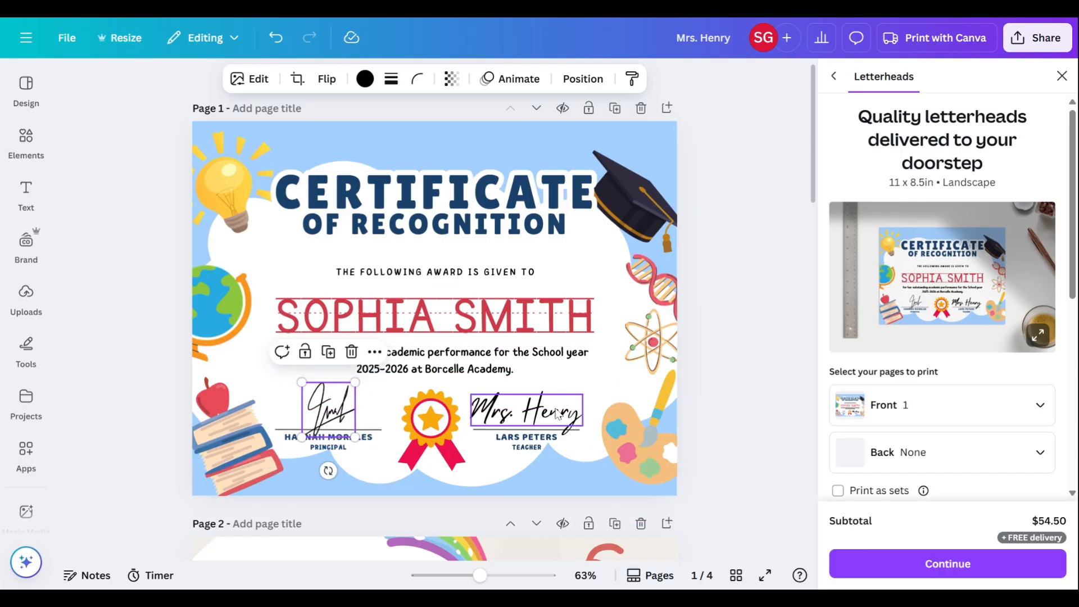
drag(557, 415, 559, 410)
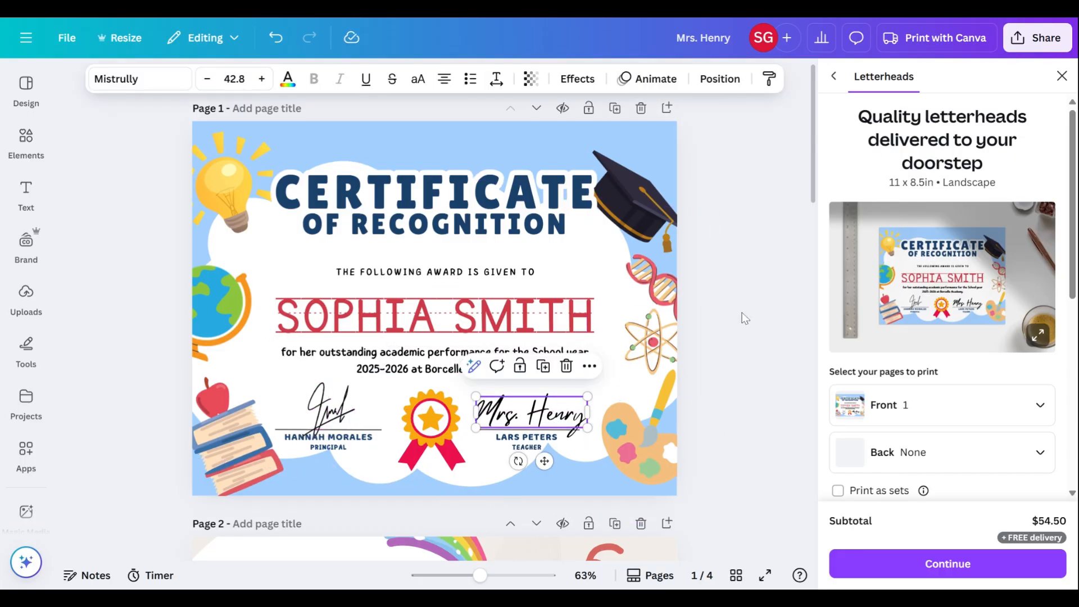
click(431, 438)
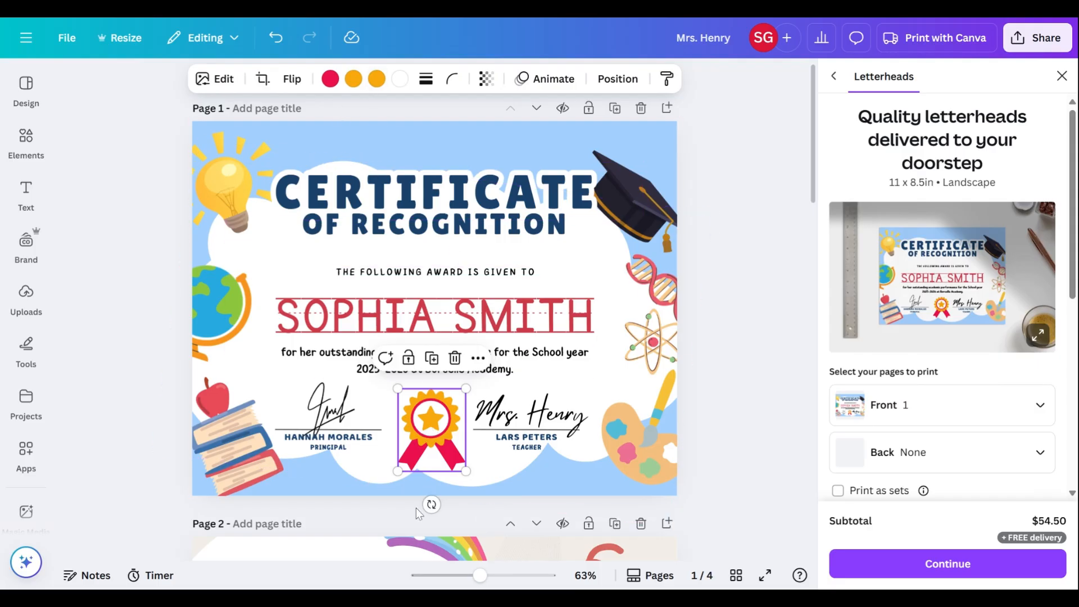
click(214, 396)
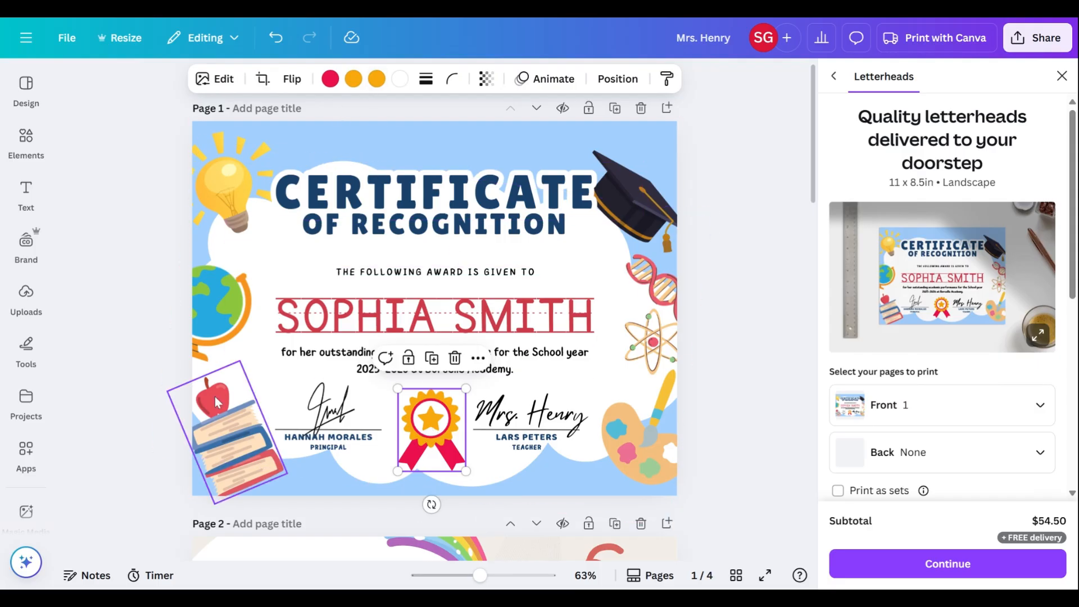
click(214, 292)
click(231, 219)
click(229, 181)
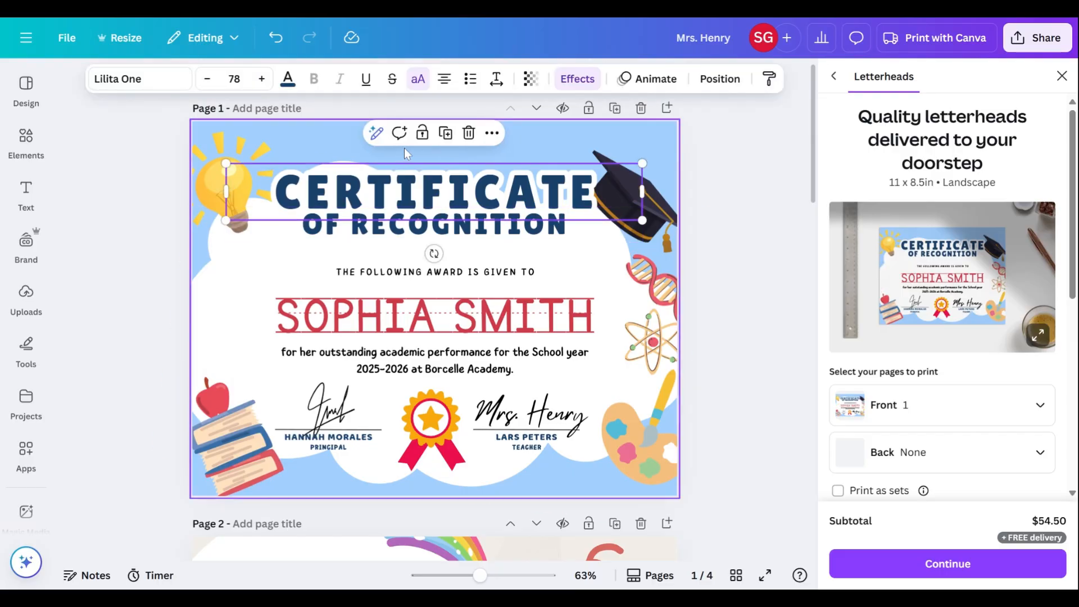
Try black, white, green, orange-yellow and dark red as the background color of page 1.
click(598, 140)
click(361, 78)
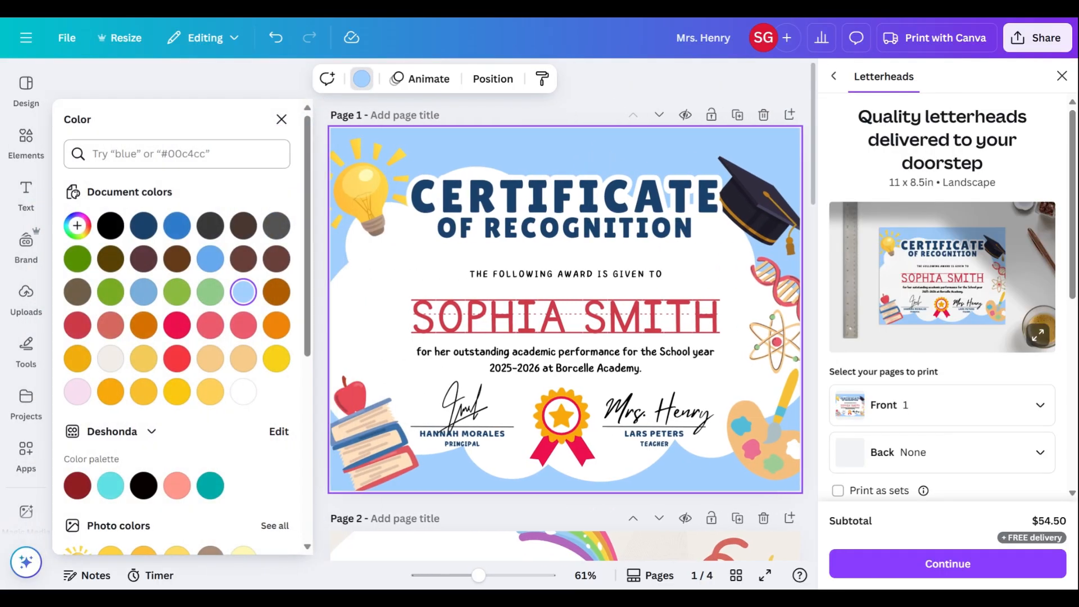
click(115, 228)
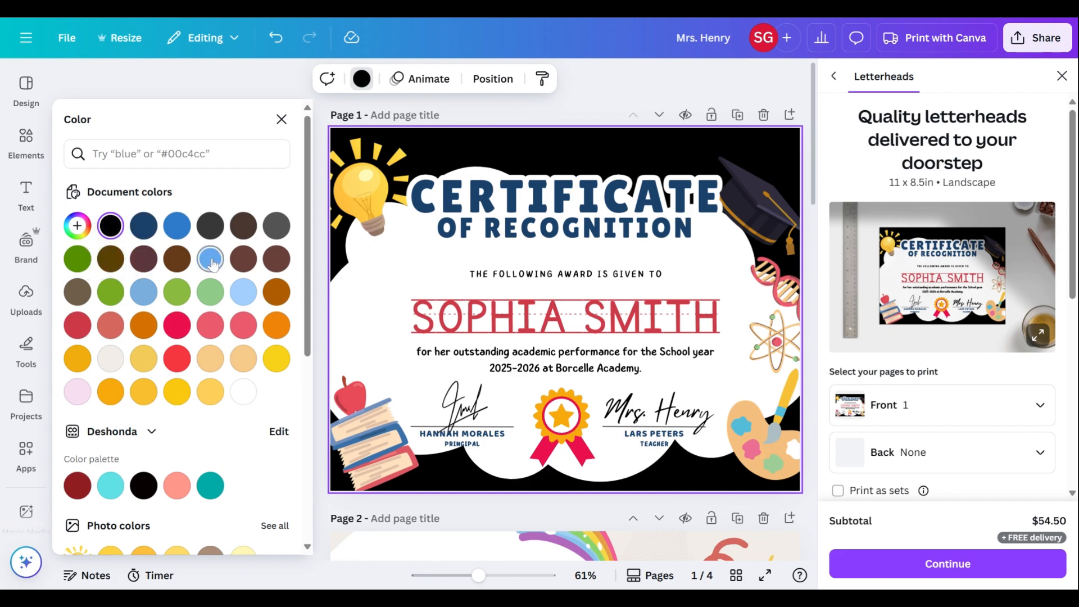
click(243, 395)
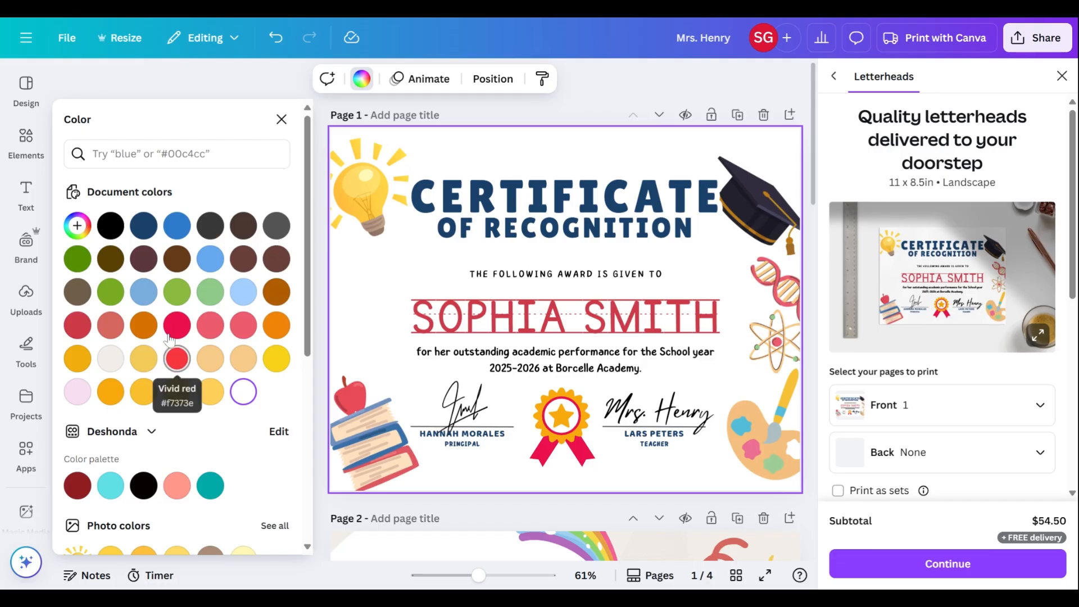
scroll(174, 346, down, 1)
click(178, 288)
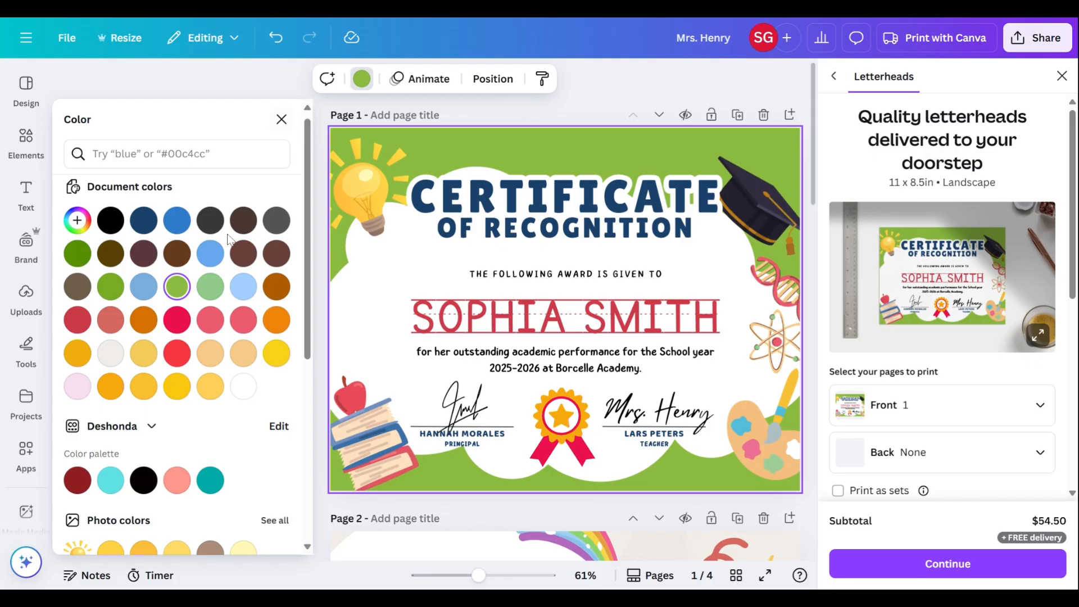
scroll(222, 246, down, 4)
click(145, 335)
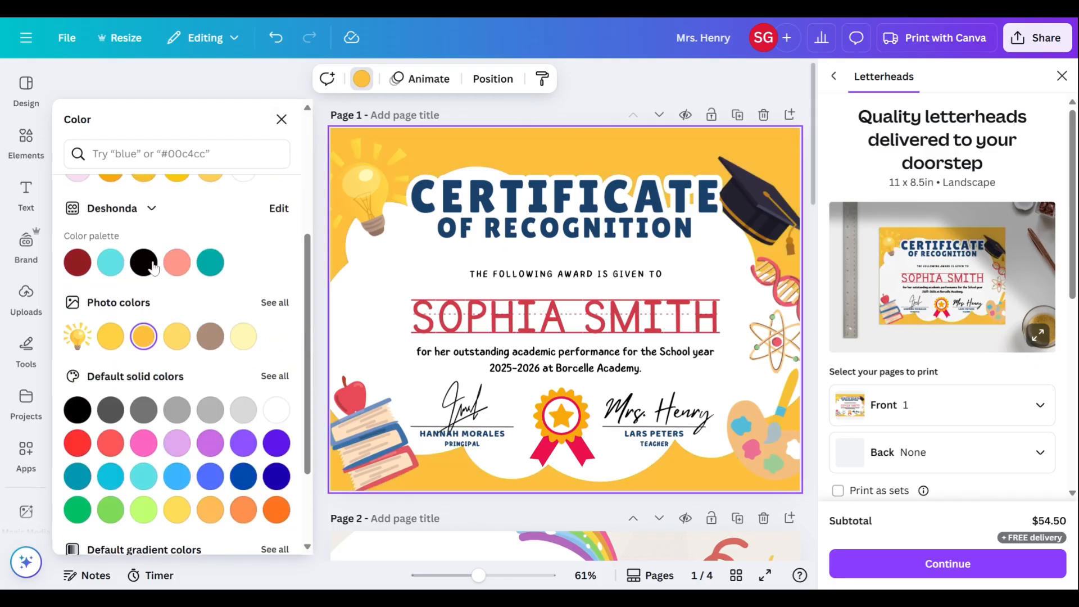
click(77, 263)
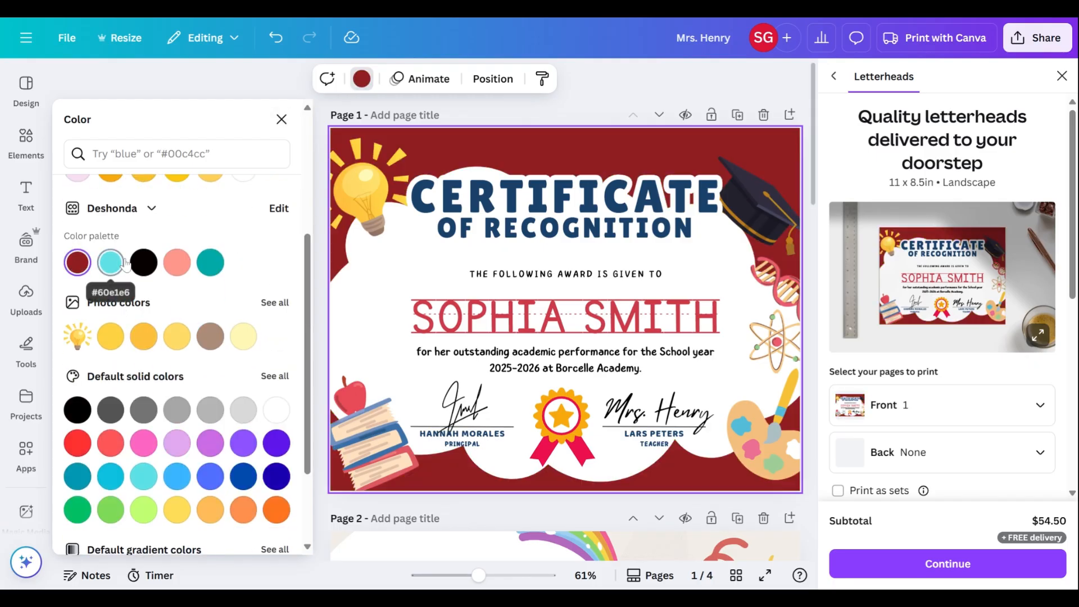
scroll(110, 258, up, 2)
click(177, 198)
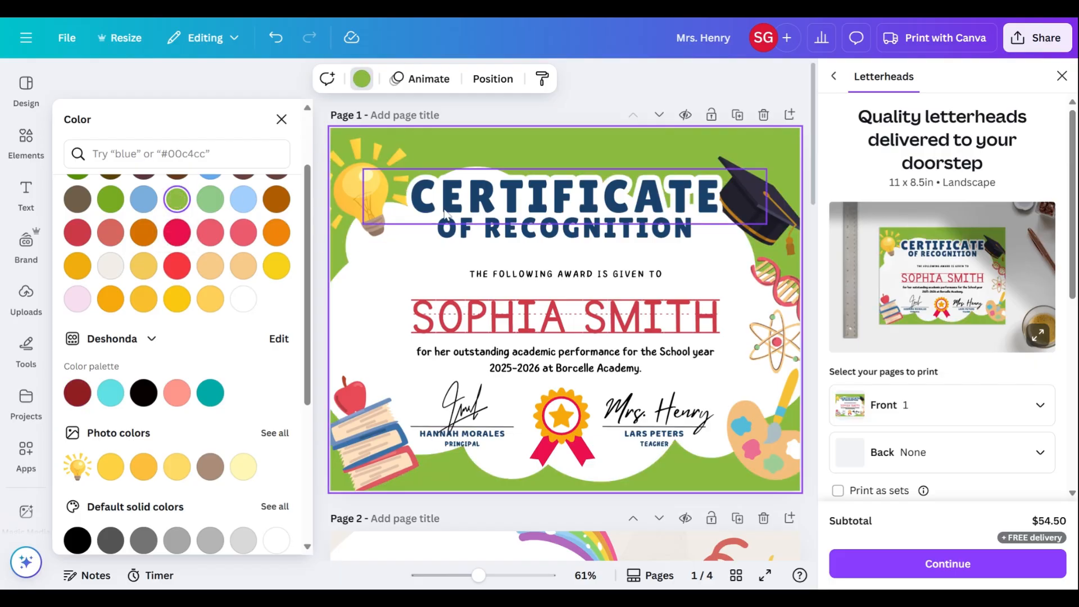
Undo all the background color trials on page 1 and close the color choices.
click(276, 39)
click(275, 40)
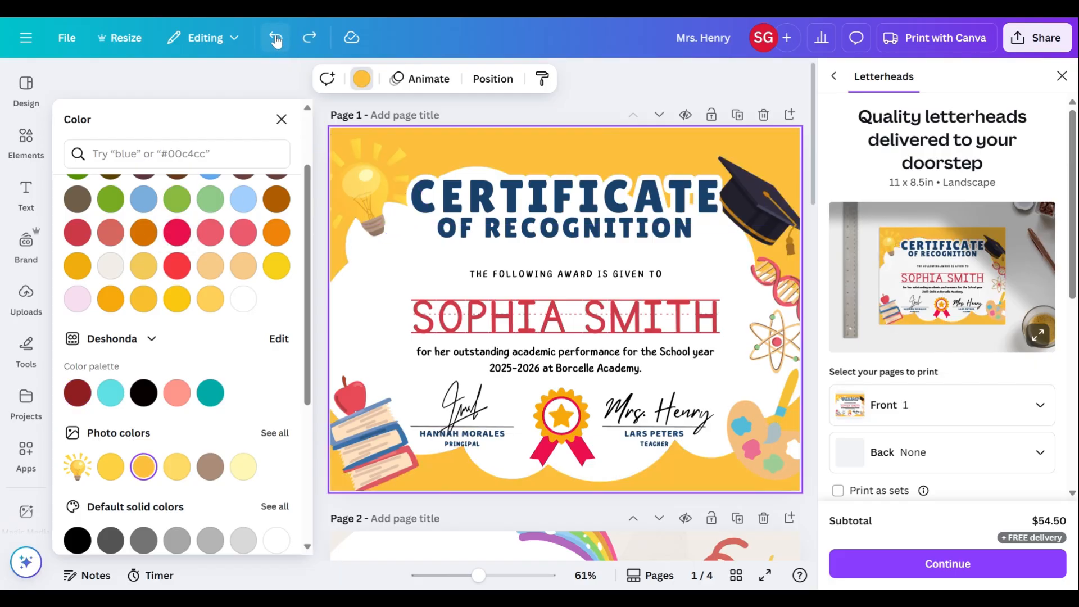
click(276, 39)
click(276, 39)
click(276, 39)
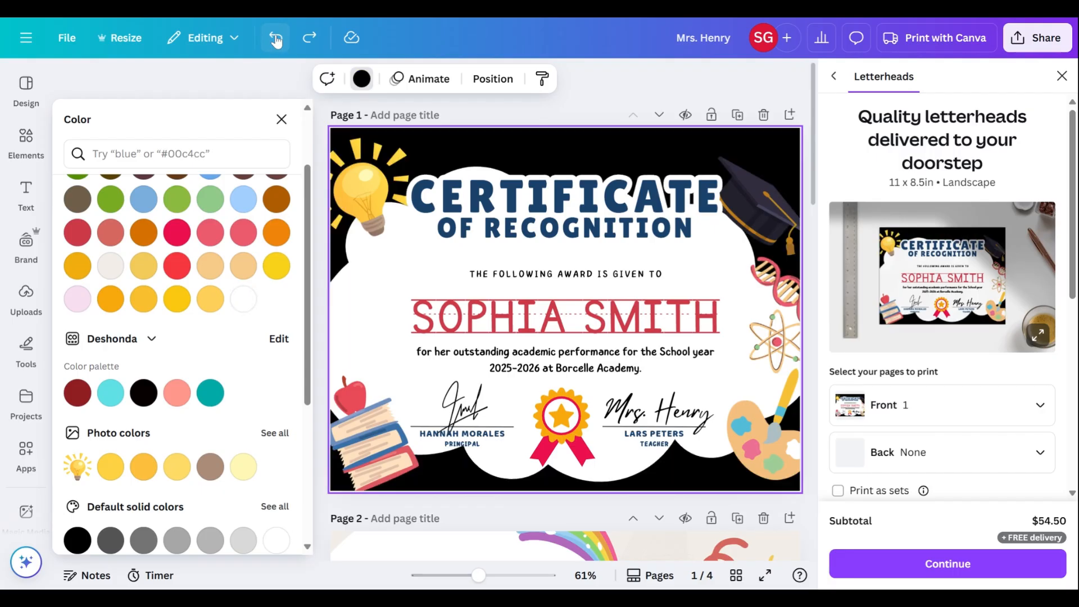
click(276, 39)
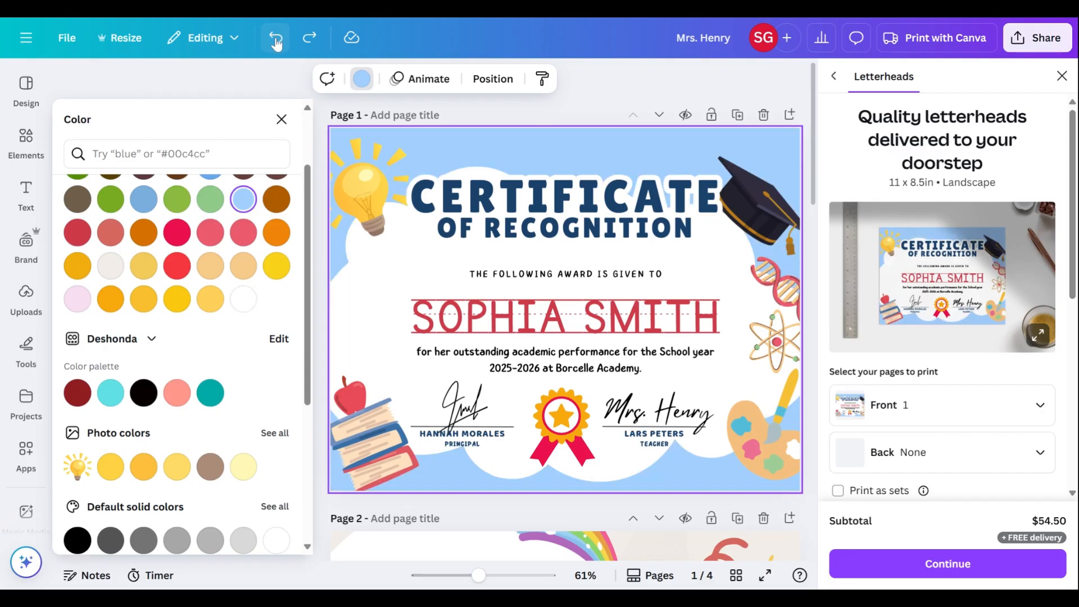
click(281, 120)
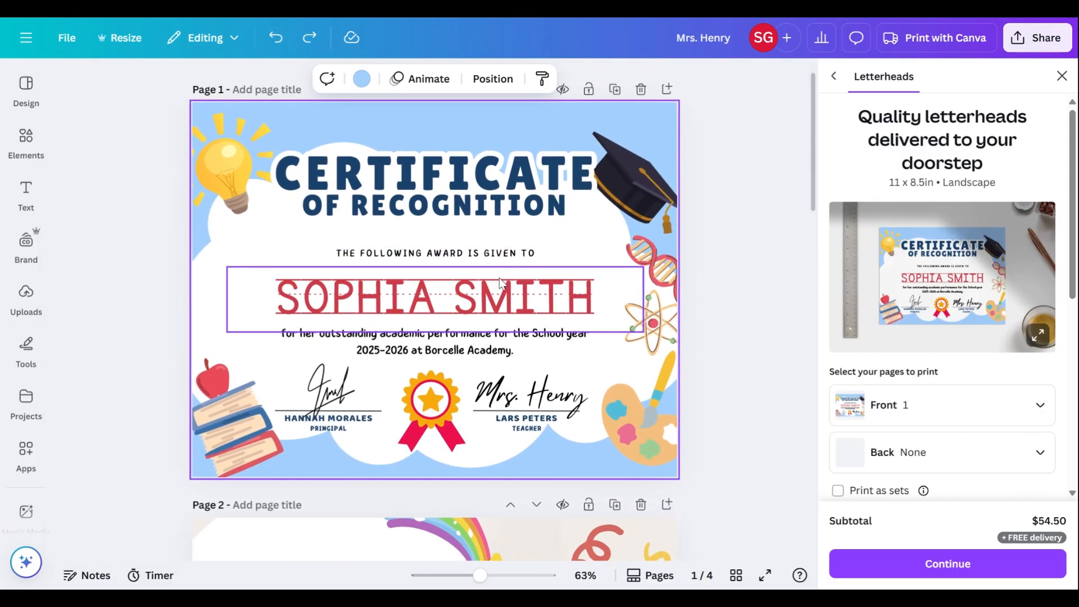
Shift the CERTIFICATE heading slightly and enlarge the student's name on page 1 to about font size 97.
drag(630, 175, 668, 192)
drag(498, 317, 495, 310)
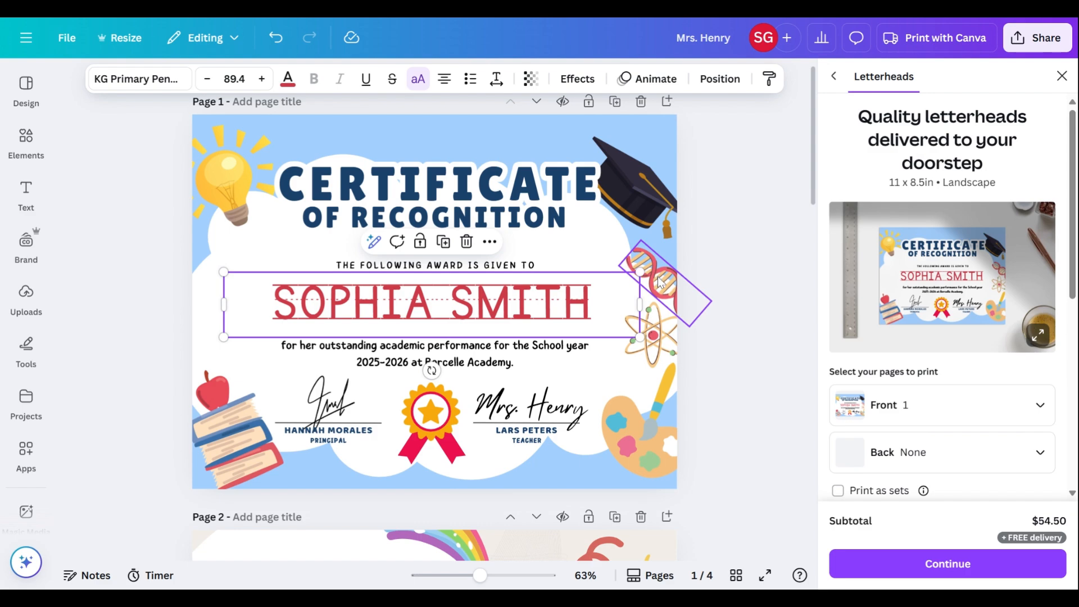
drag(640, 271, 659, 269)
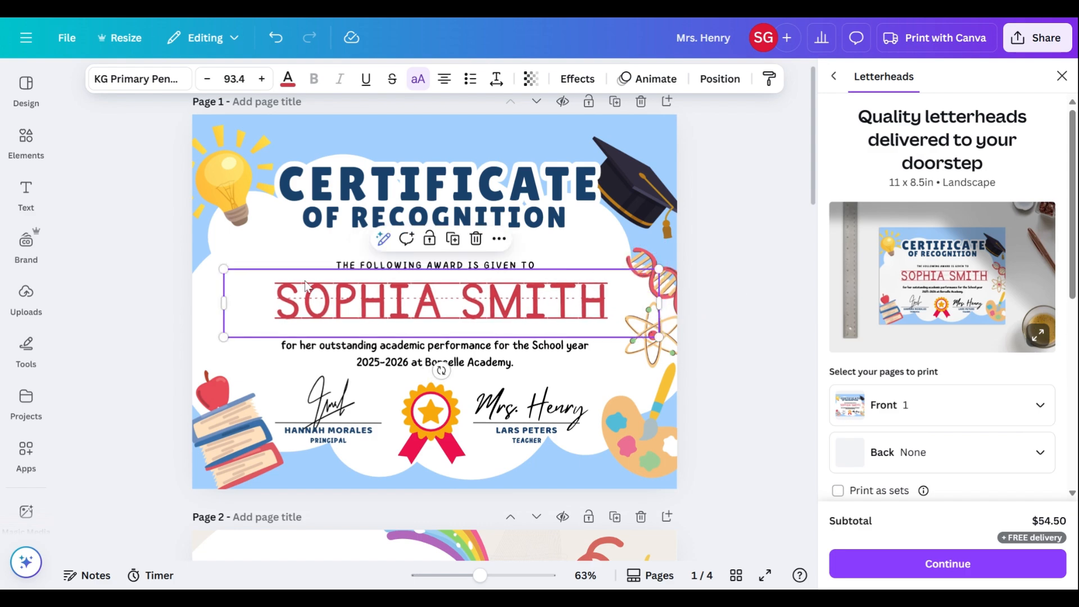
drag(223, 337, 209, 340)
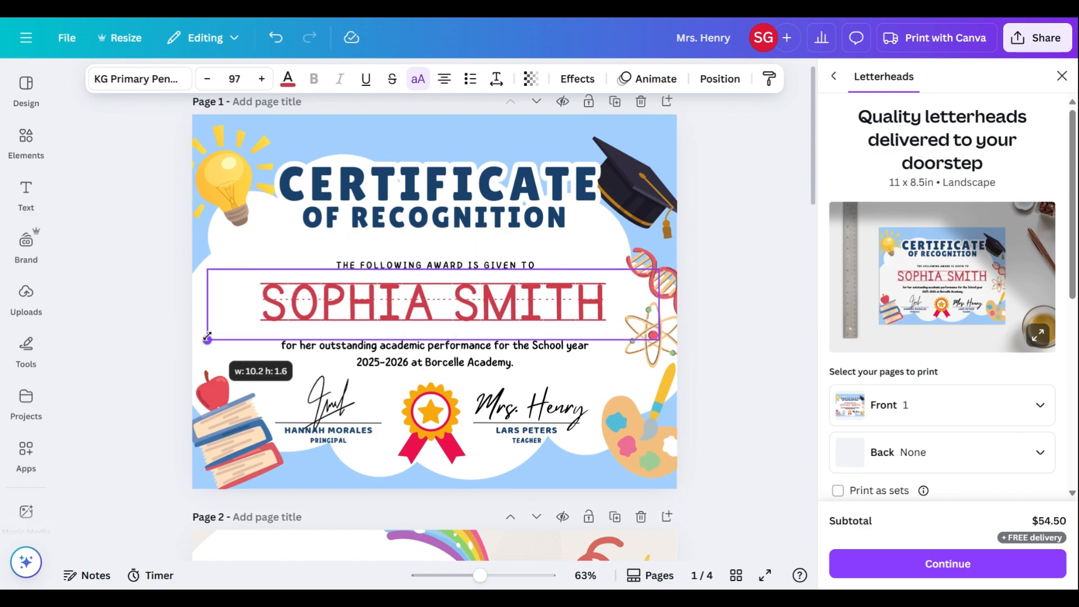
click(211, 457)
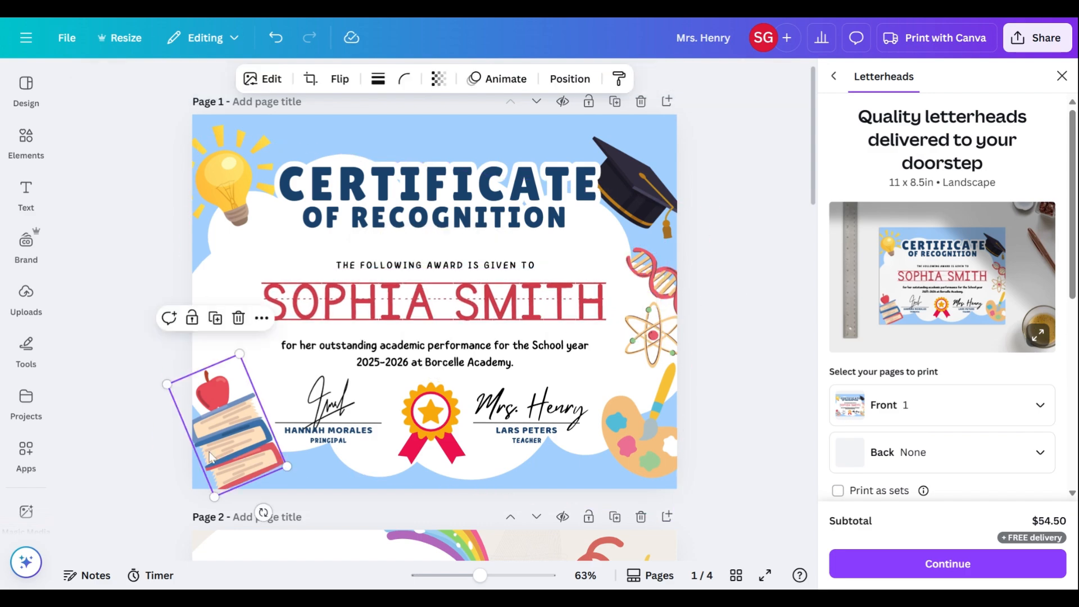
Search the elements library for "science" graphics and duplicate page 1 of the certificate.
click(26, 139)
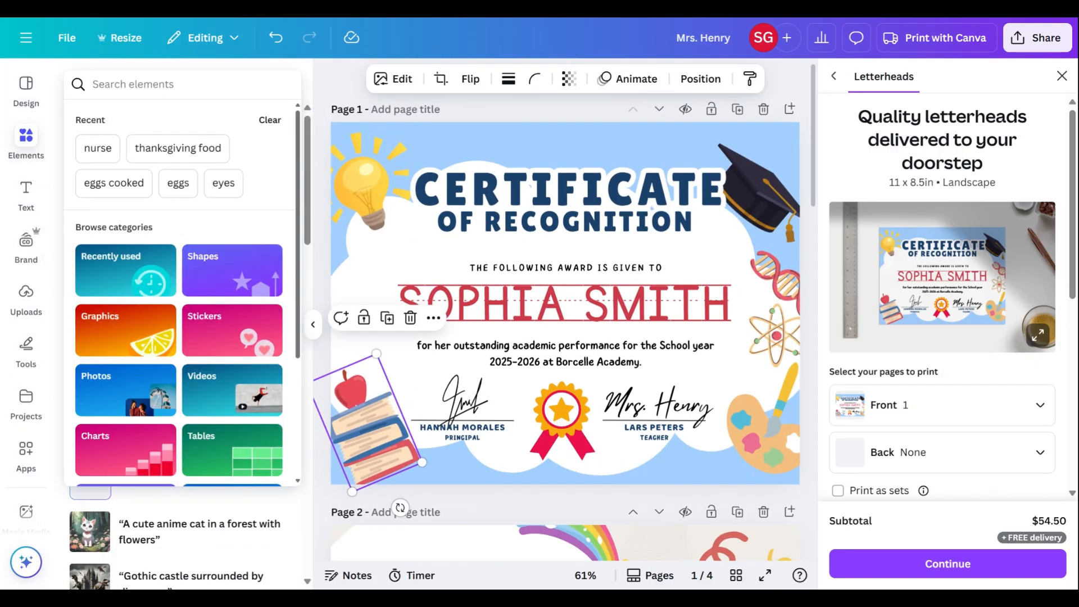
text(science)
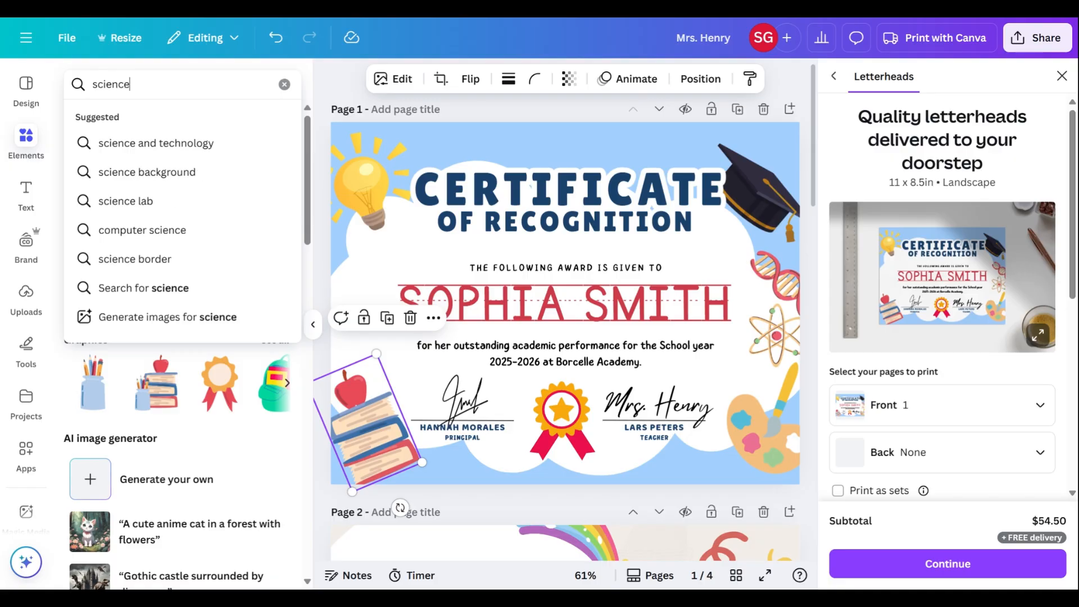
key(Return)
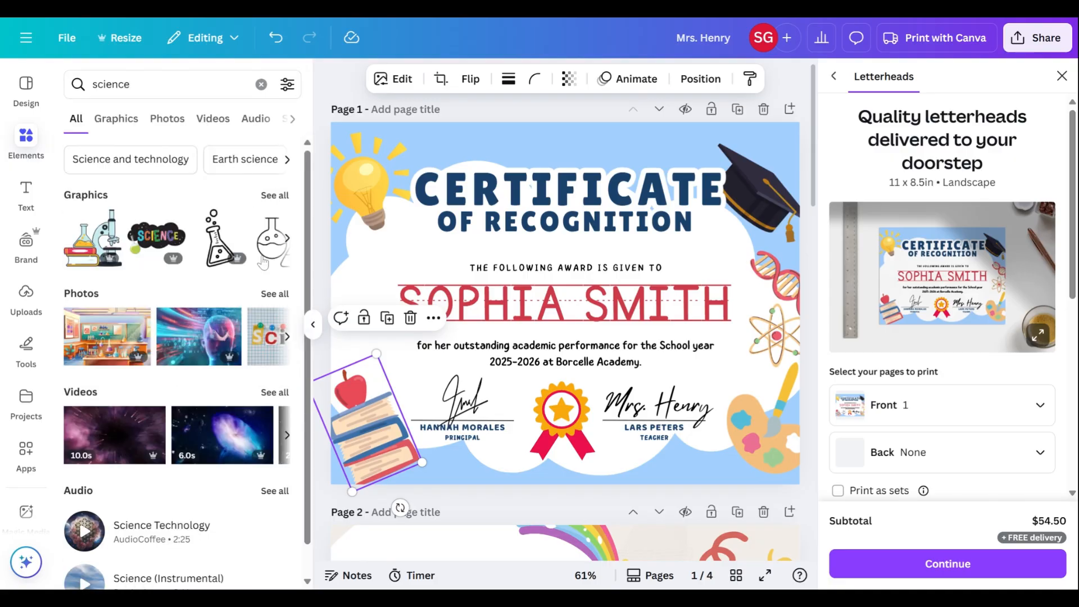
click(738, 110)
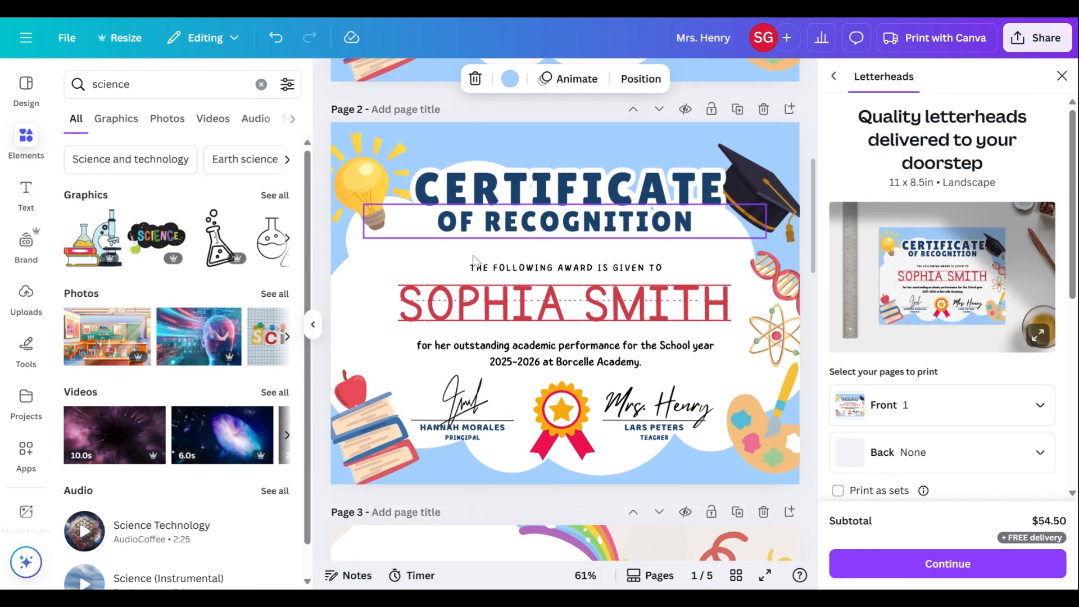
click(275, 197)
Replace the stack of books on page 2 with the purple Science book graphic, scaled down in the certificate's lower-left corner.
click(345, 443)
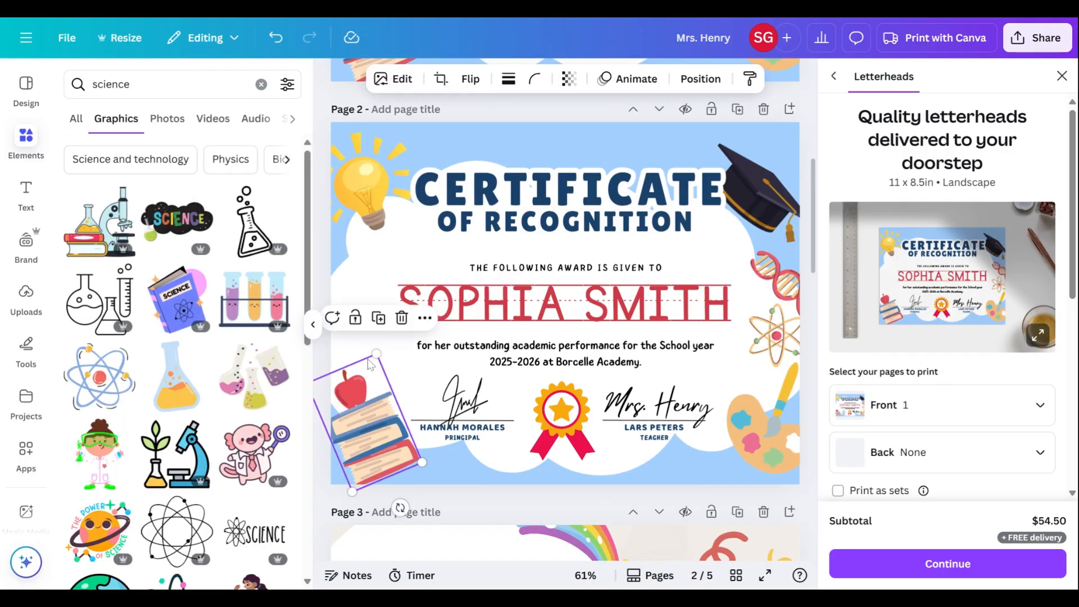
click(194, 275)
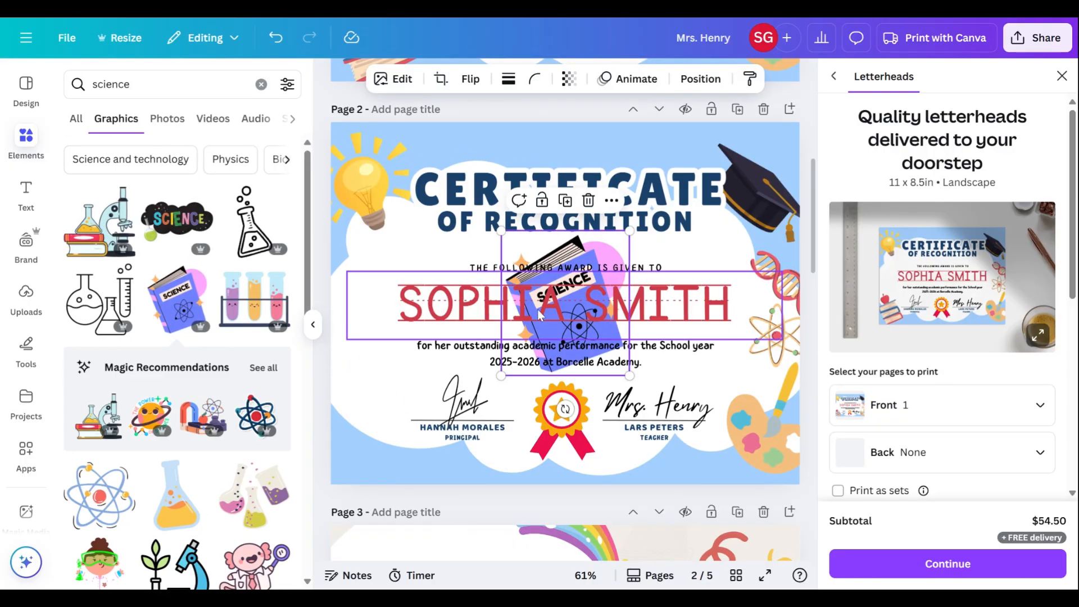
drag(538, 314, 351, 424)
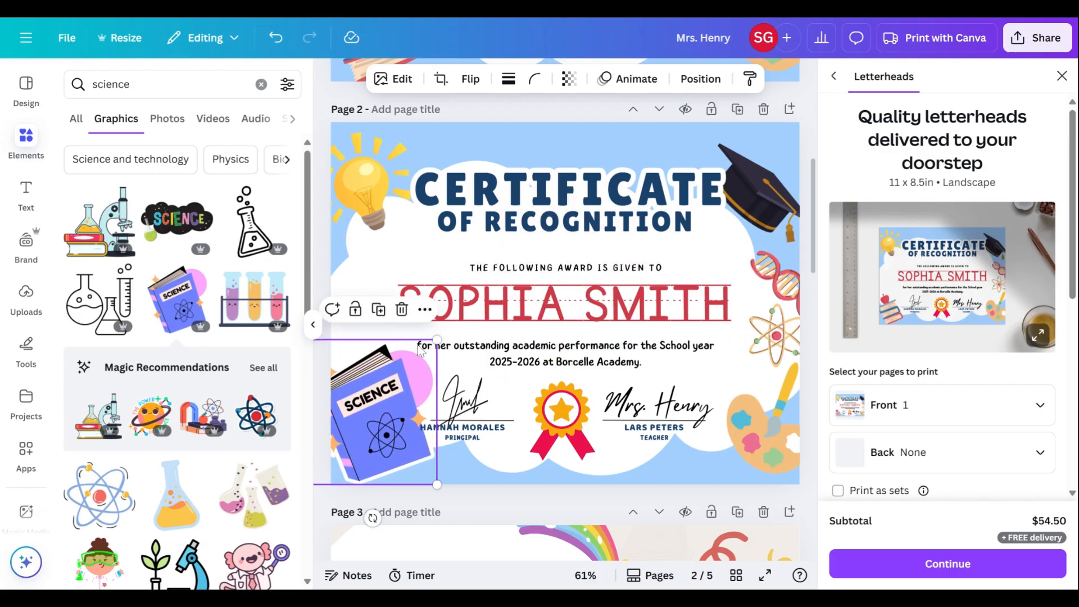
drag(437, 339, 419, 361)
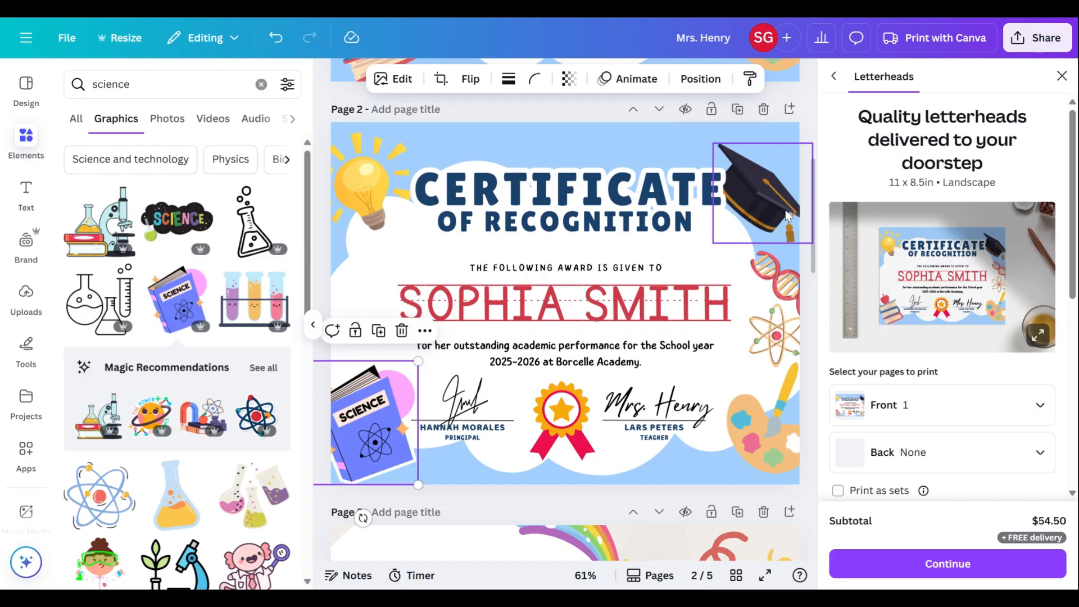
Delete the graduation cap and the paint palette from the certificate on page 2.
click(770, 190)
click(800, 186)
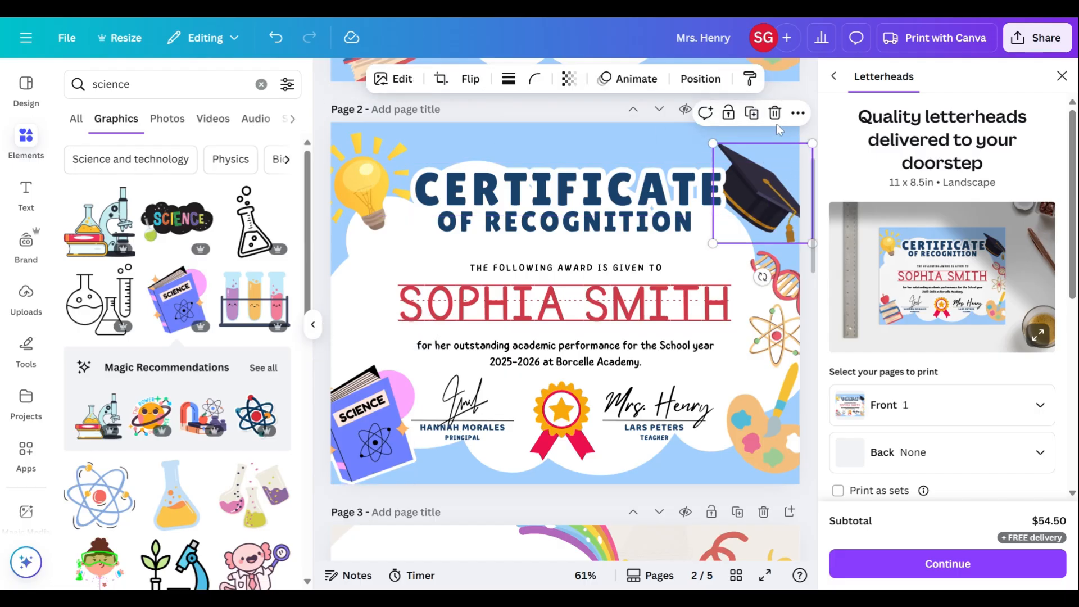
click(770, 110)
scroll(191, 293, down, 2)
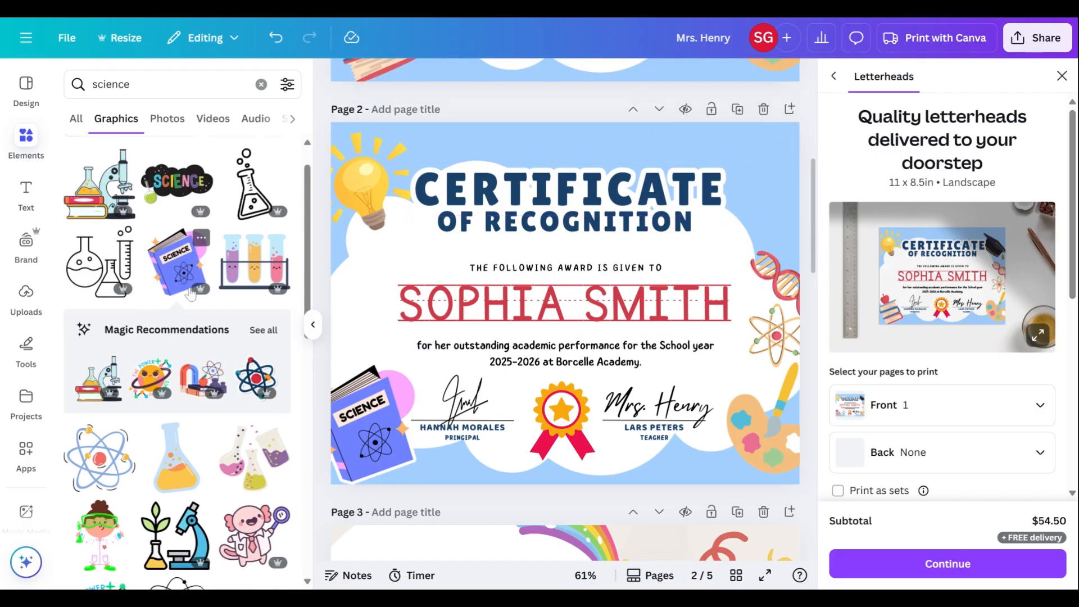
scroll(191, 294, up, 1)
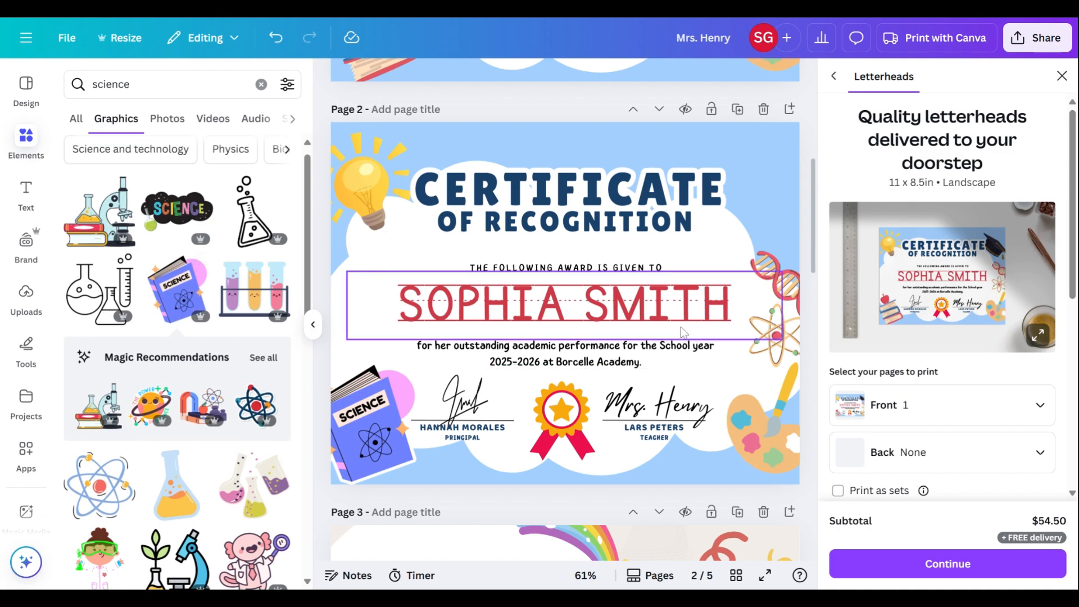
click(787, 355)
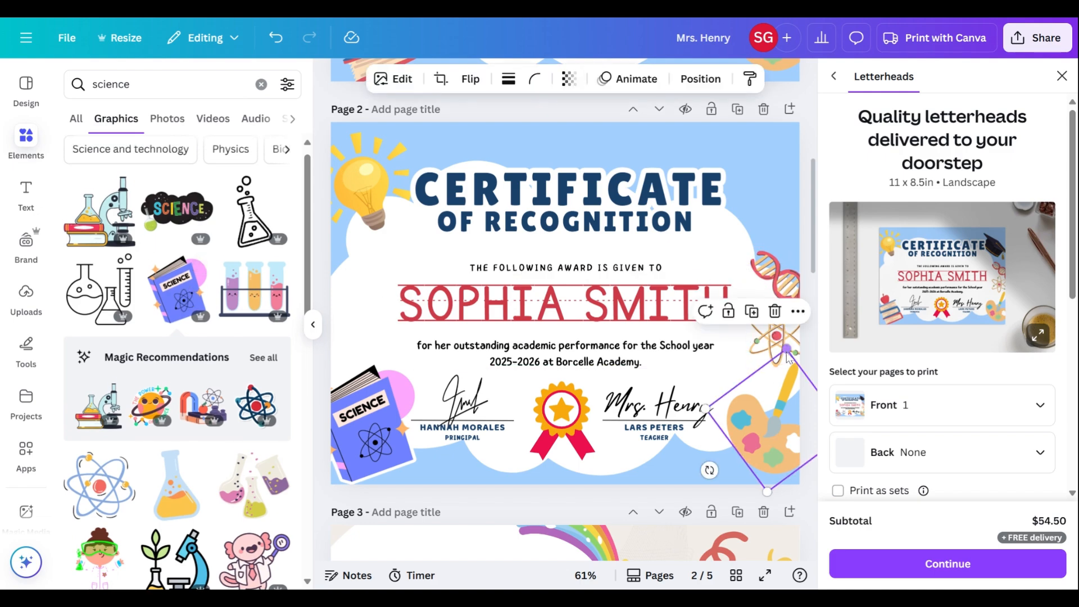
click(775, 312)
scroll(176, 281, down, 5)
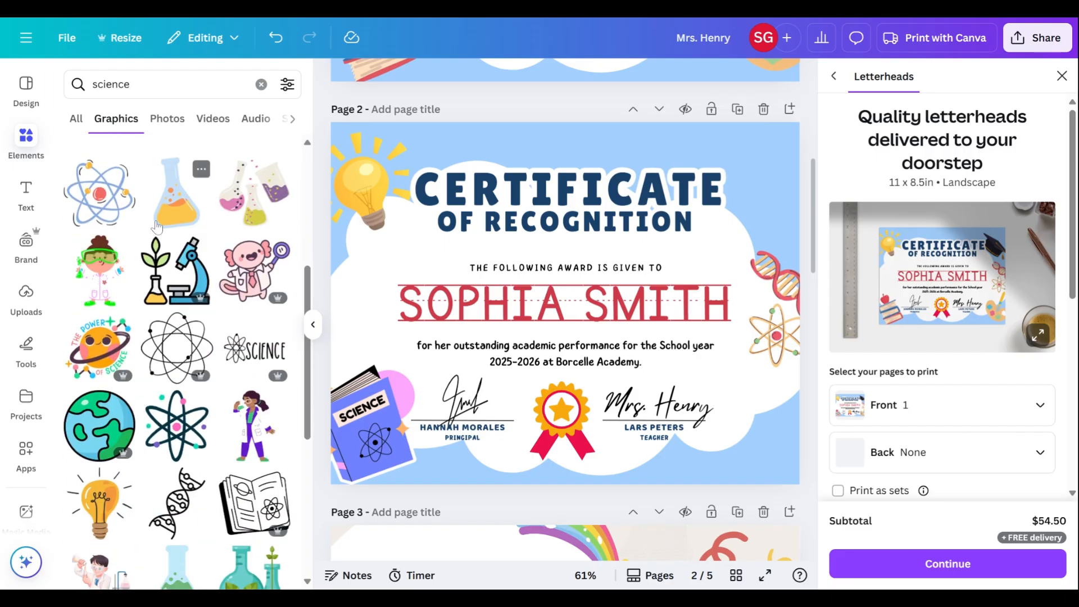
Add the orange flask graphic to page 2, scaled down in the certificate's lower-right corner.
click(157, 227)
drag(509, 225, 597, 280)
drag(600, 338, 787, 403)
drag(768, 439, 762, 411)
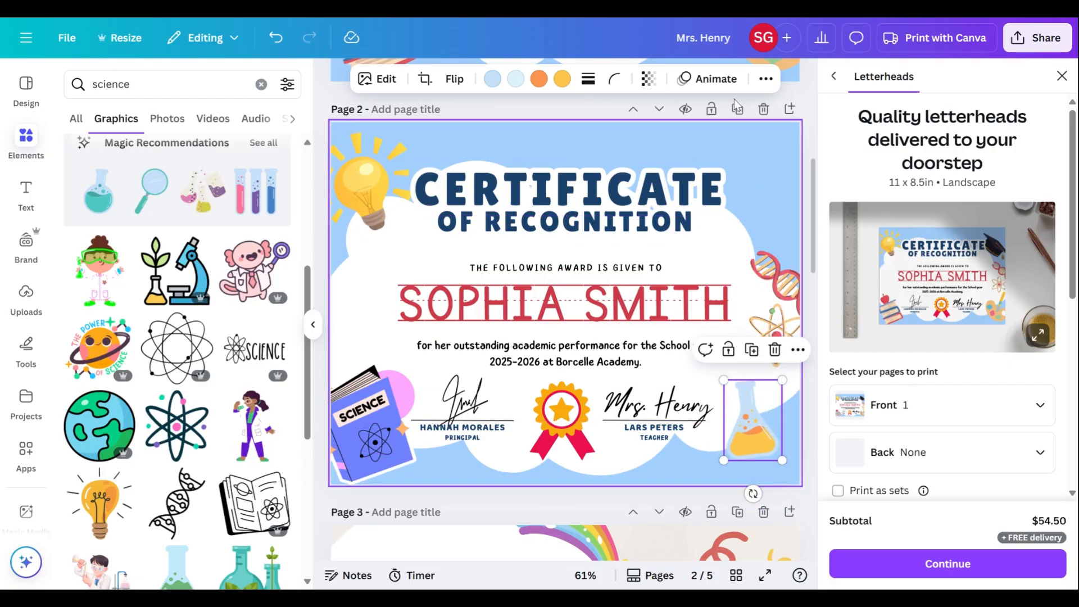
Add the blue microscope graphic from the science results to the certificate's upper-right corner on page 2, slightly reduced.
scroll(188, 353, down, 5)
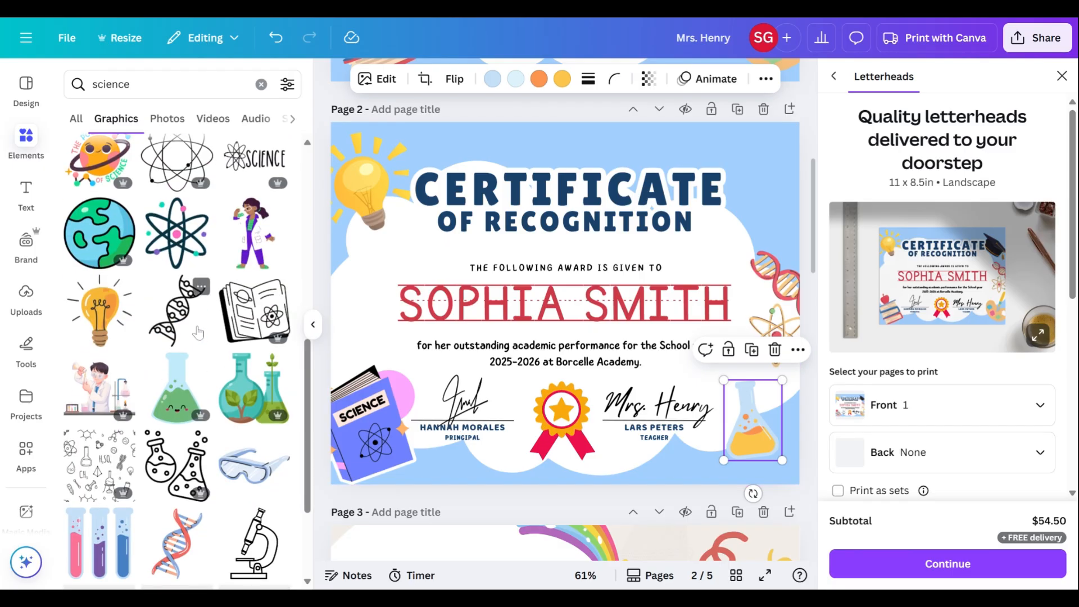
scroll(187, 352, down, 4)
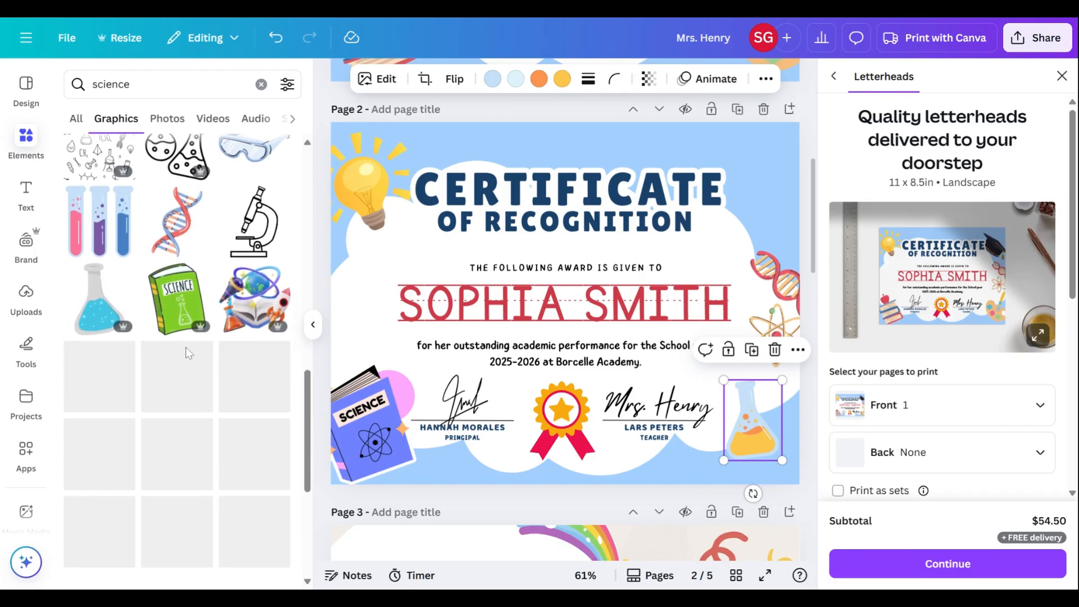
scroll(119, 356, down, 3)
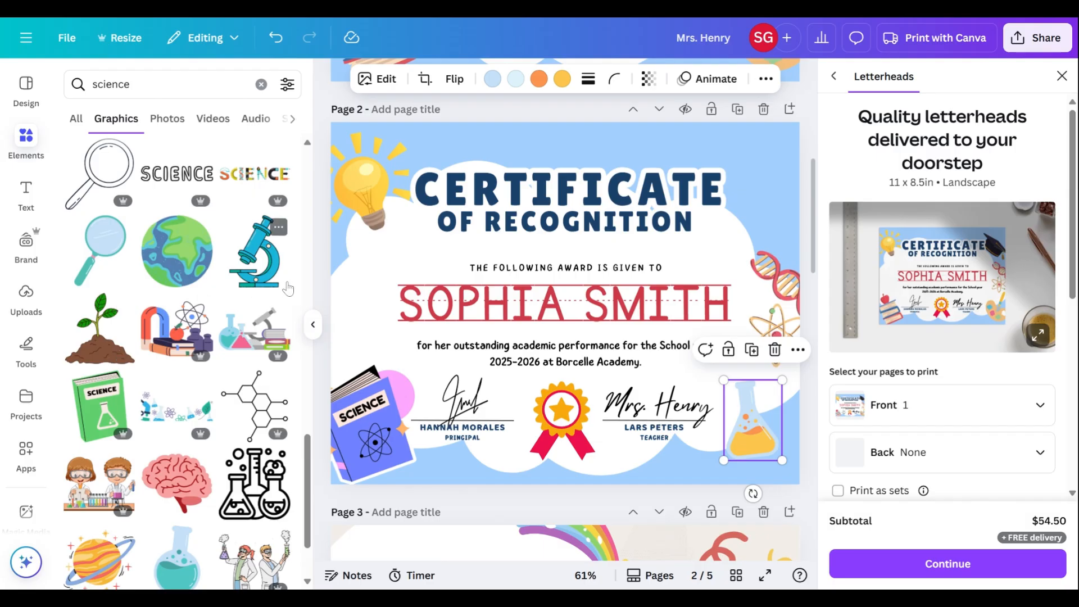
click(254, 266)
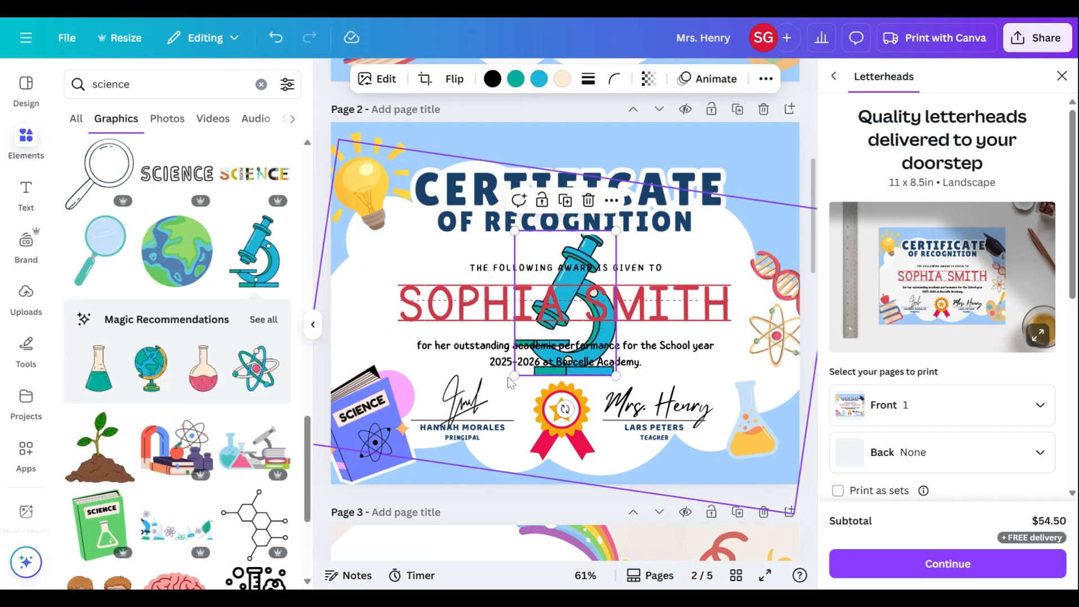
drag(515, 375, 540, 366)
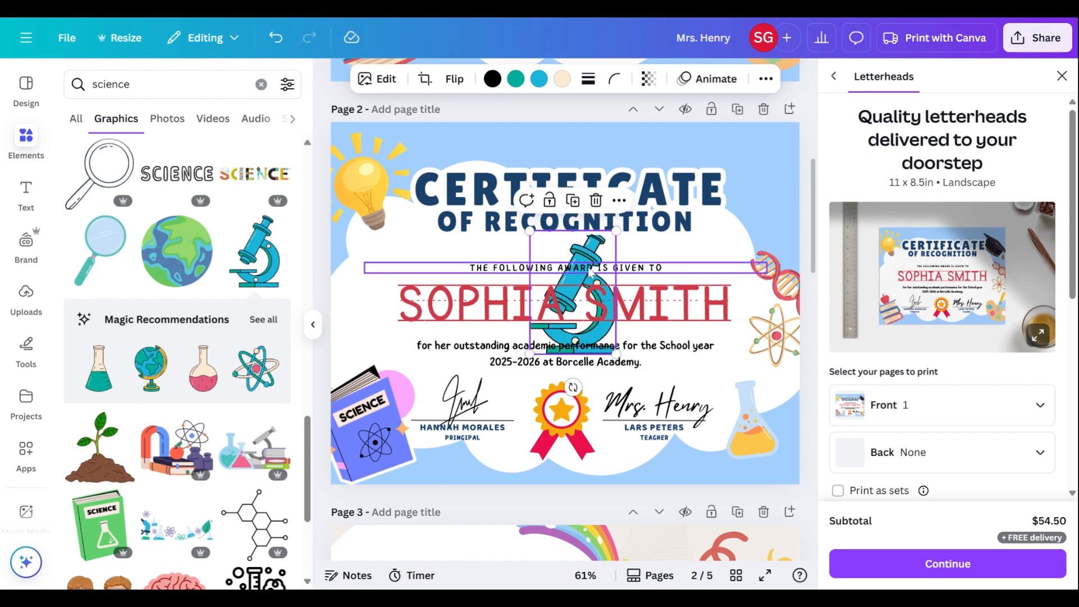
drag(579, 243, 761, 147)
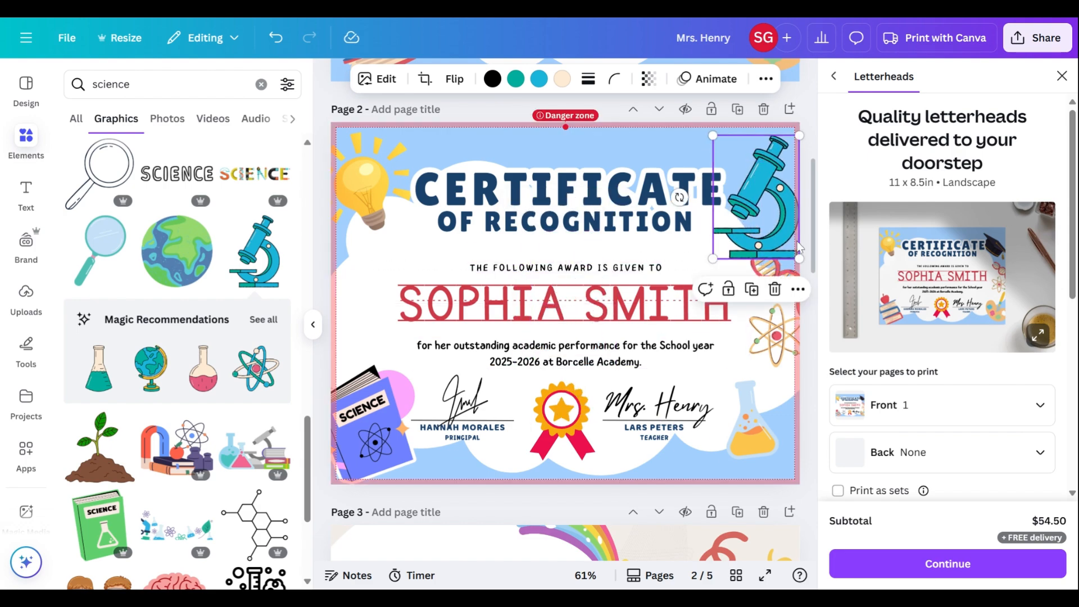
Shrink the microscope further and nudge it into place between the CERTIFICATE heading and the DNA graphic.
drag(801, 258, 781, 233)
click(756, 205)
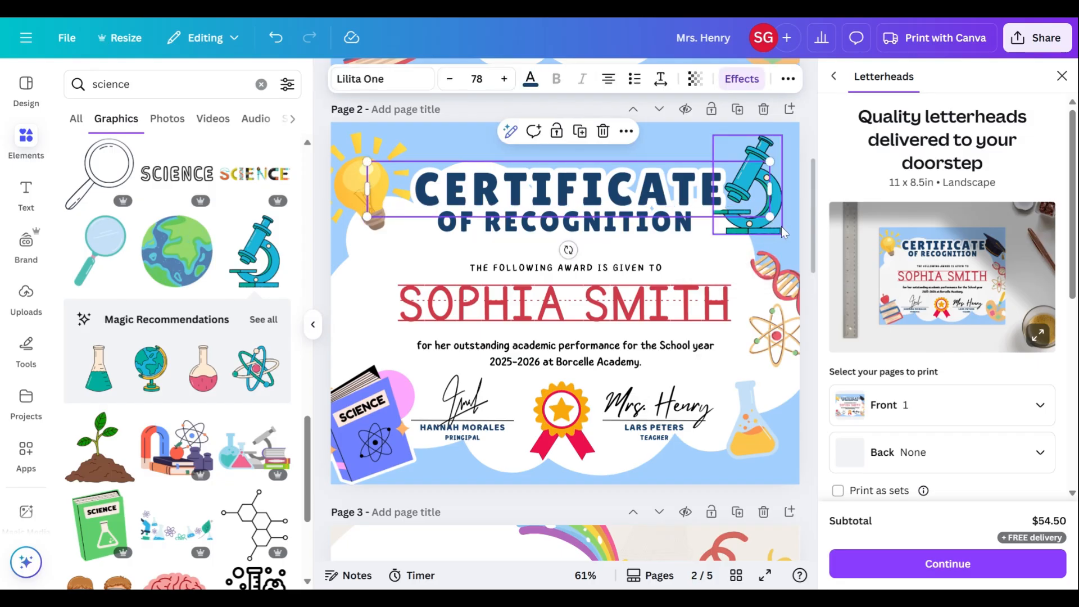
click(774, 222)
drag(774, 222, 781, 226)
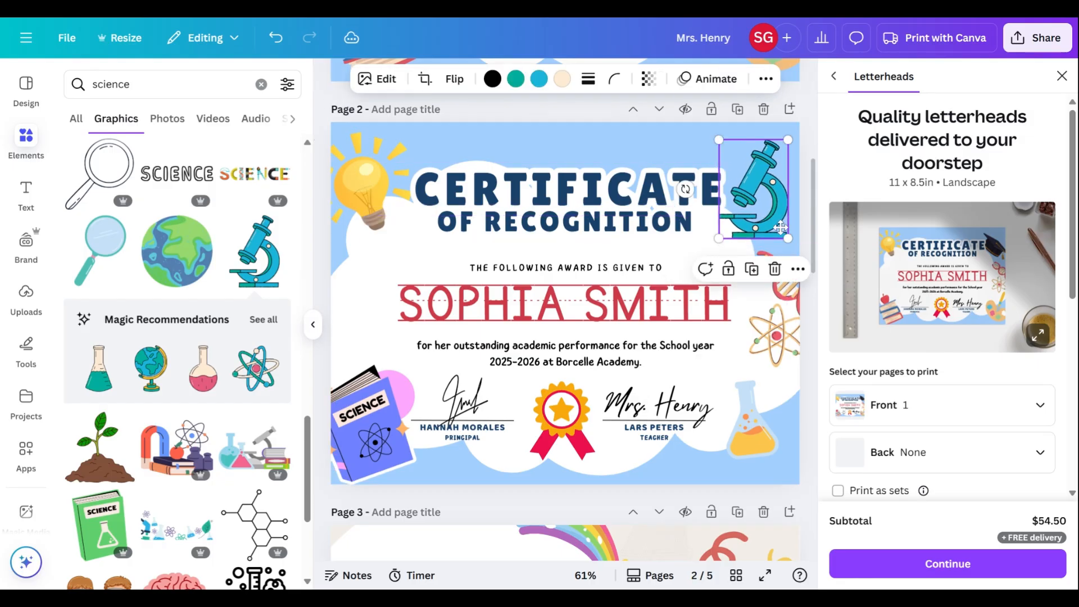
click(783, 289)
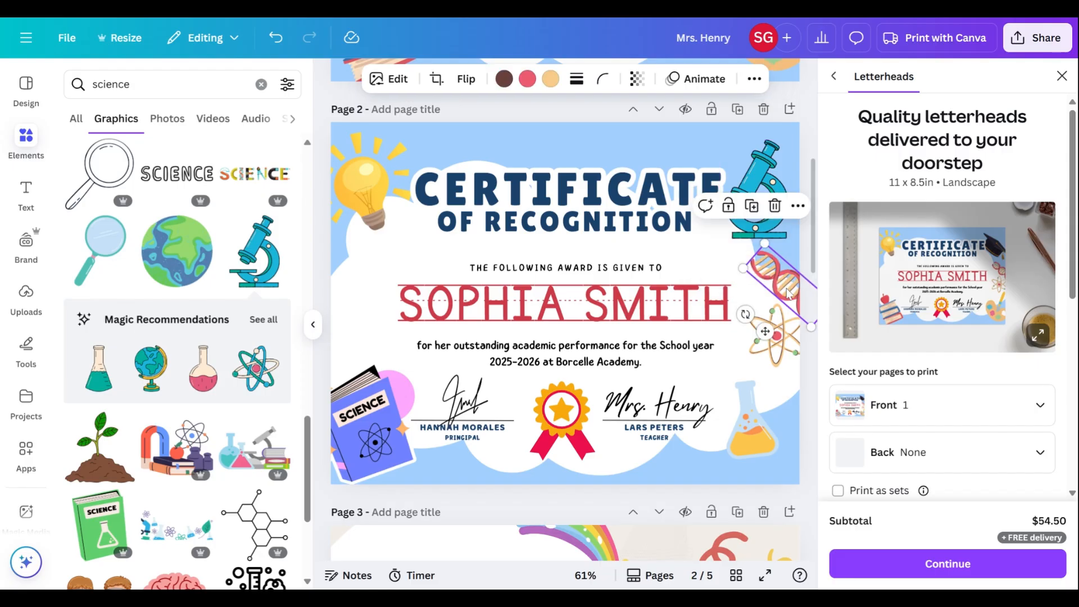
click(788, 328)
click(372, 458)
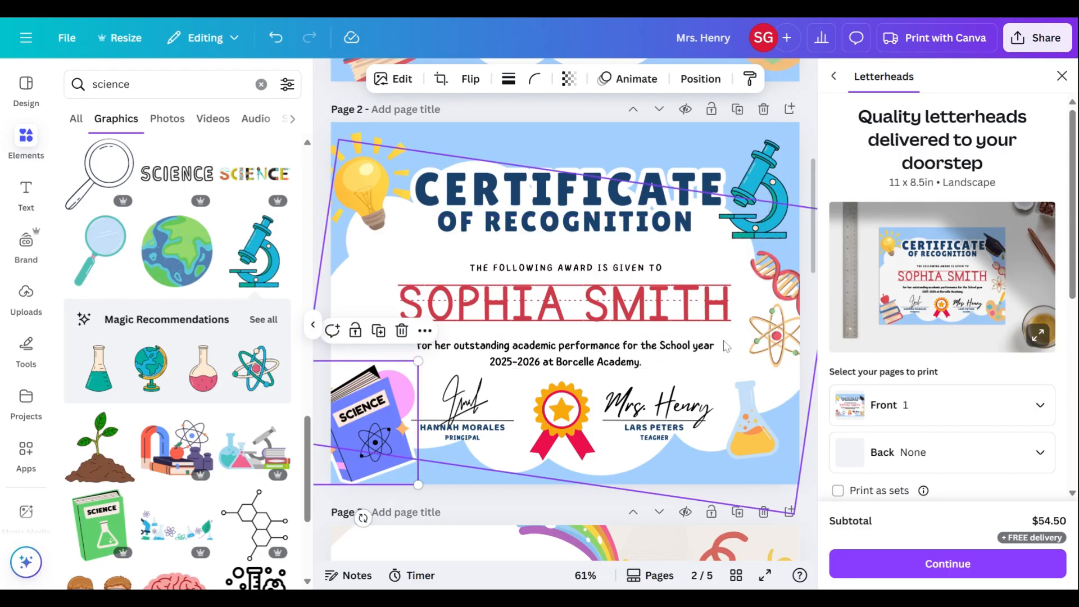
click(771, 218)
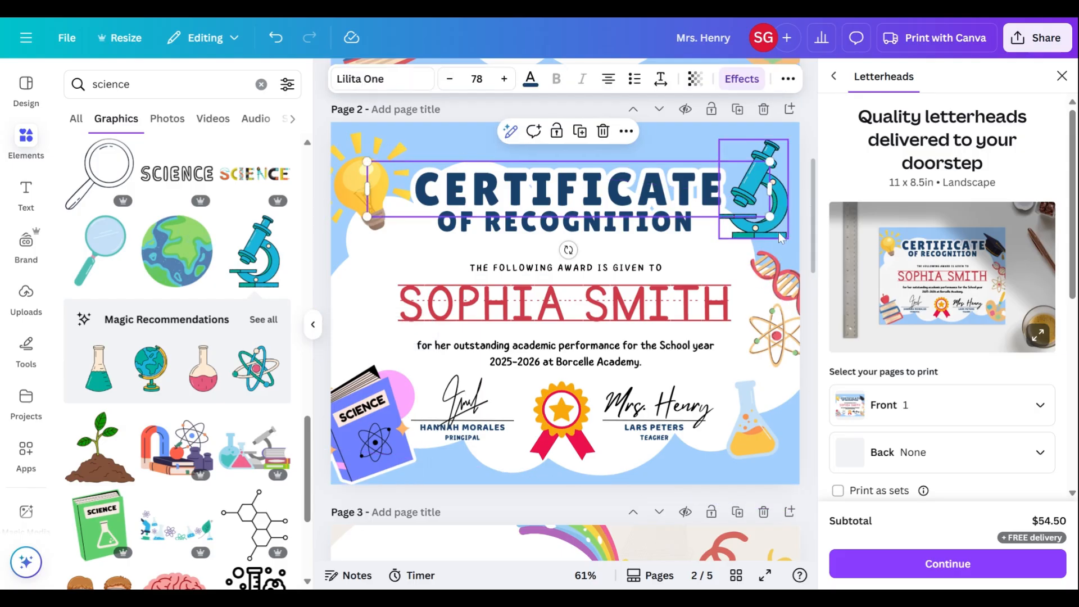
drag(780, 236, 772, 232)
Shift the children-on-blocks illustration slightly on the graduation certificate on page 3.
scroll(562, 432, down, 1)
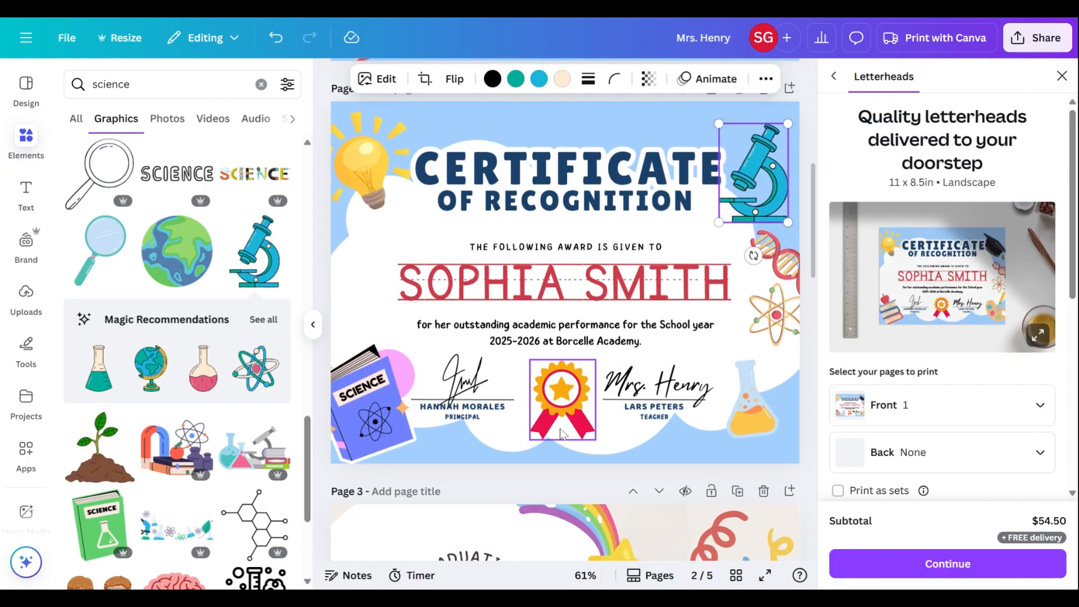
click(454, 339)
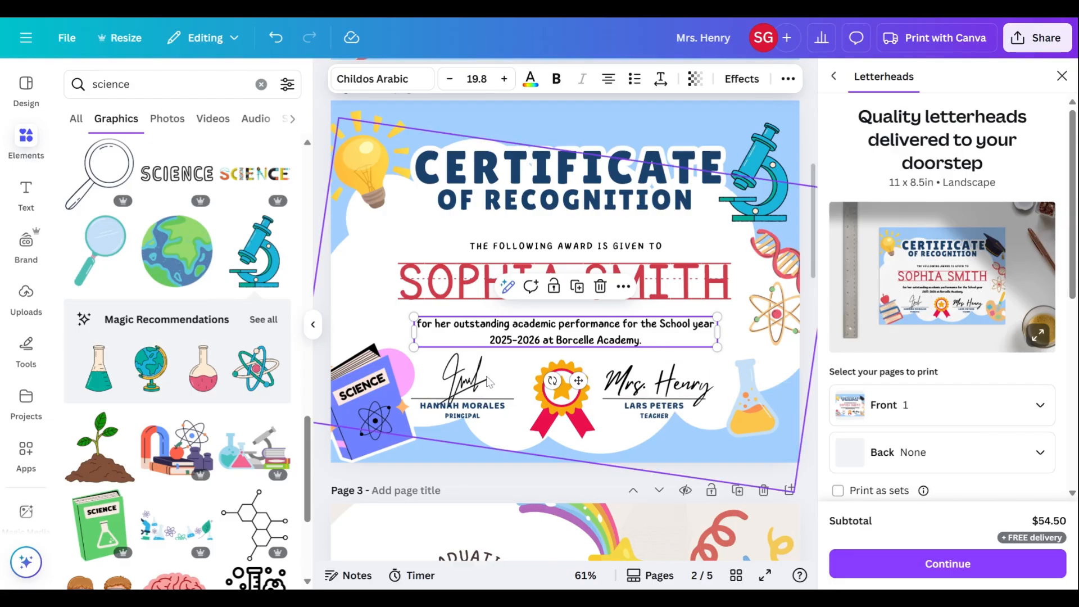
scroll(491, 122, down, 2)
scroll(490, 123, down, 1)
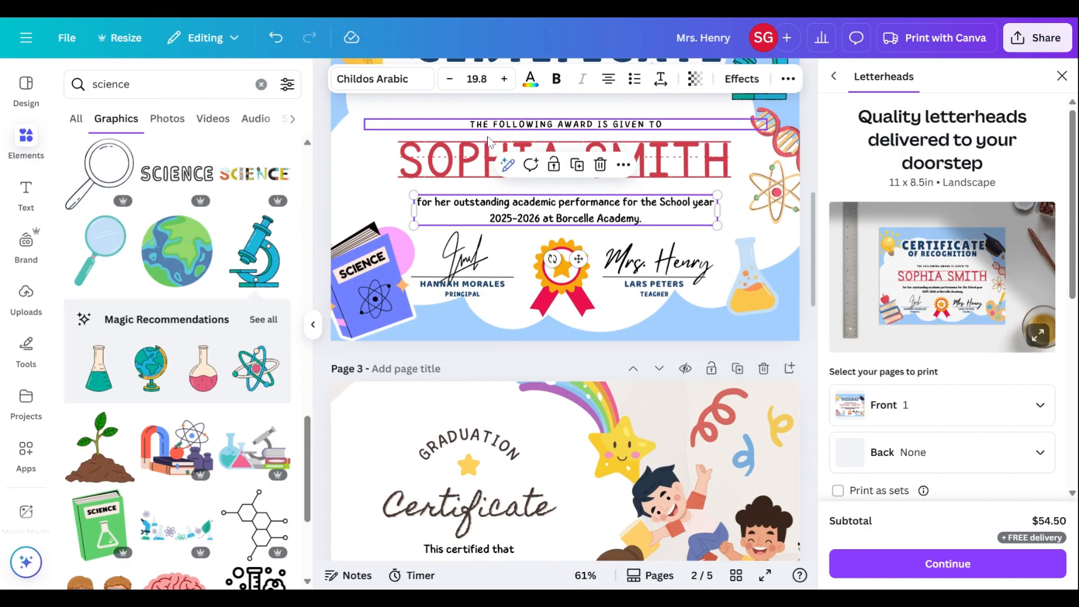
scroll(449, 350, down, 5)
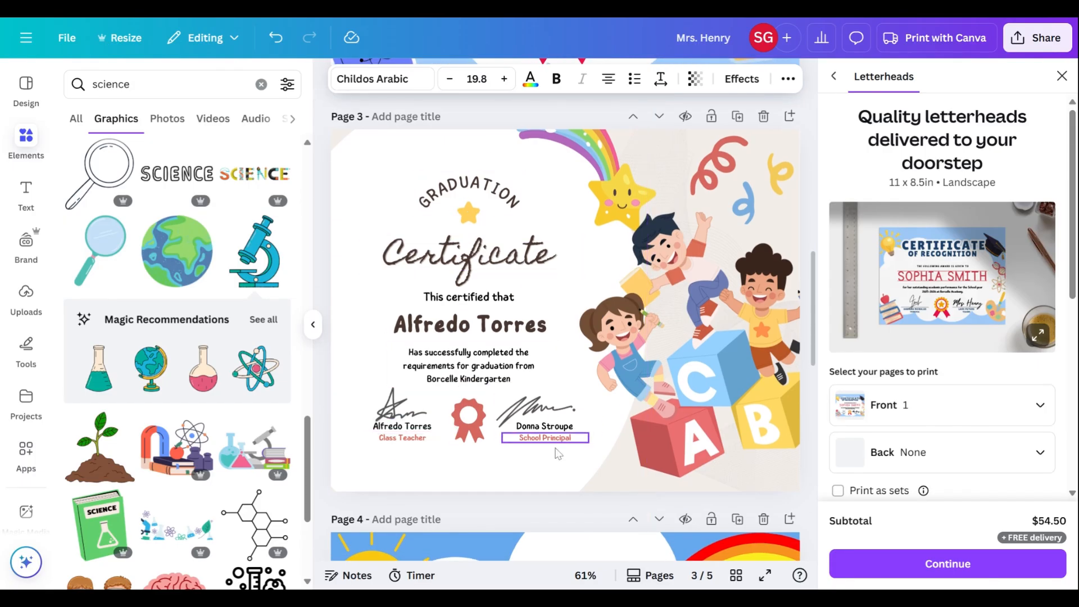
scroll(625, 377, down, 2)
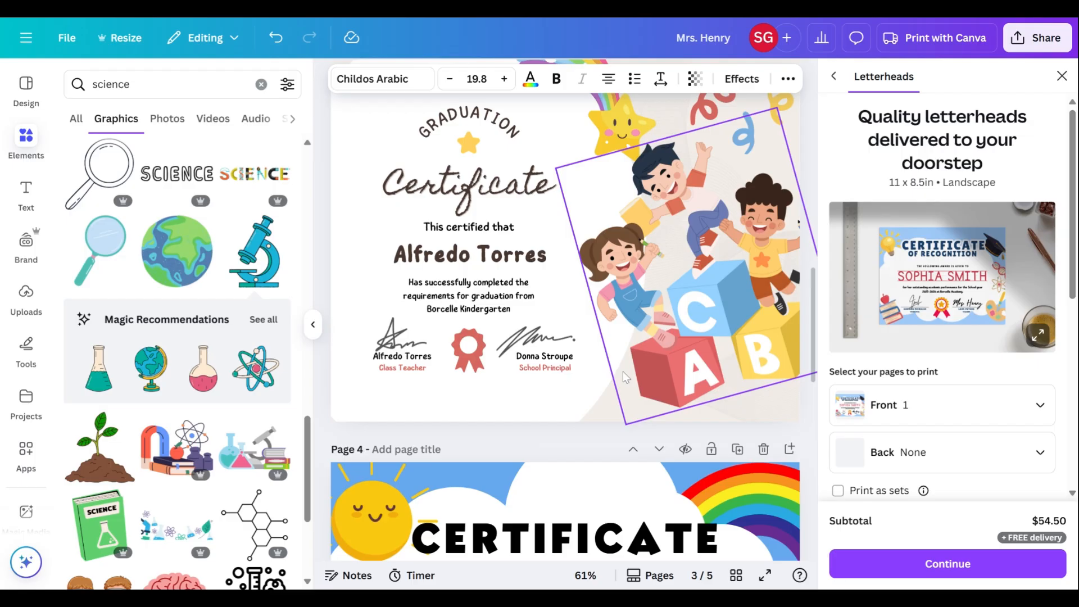
click(676, 321)
drag(697, 263, 717, 257)
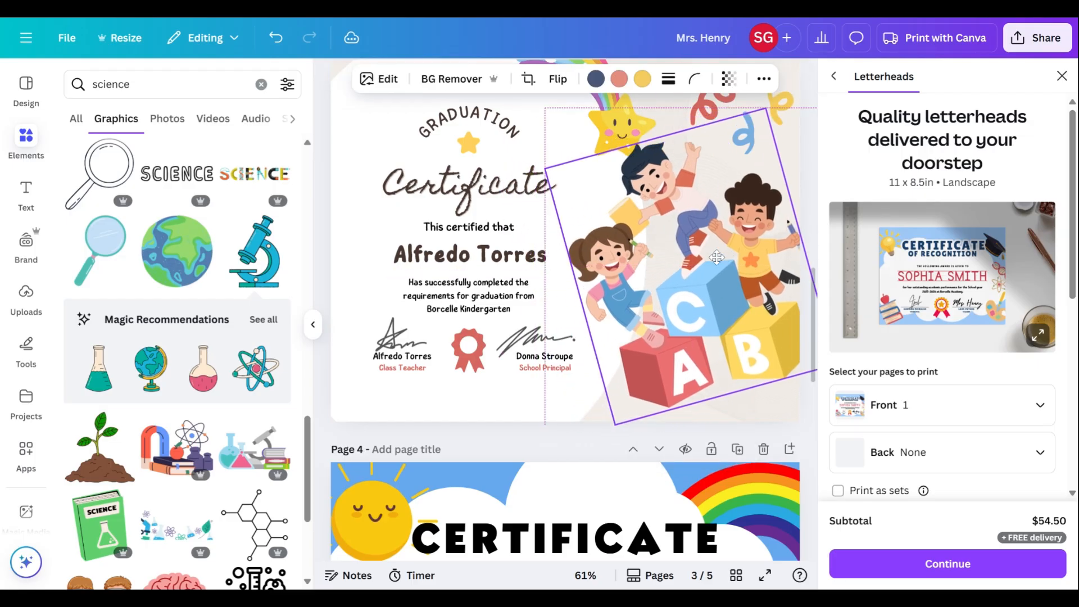
Review the sun-and-rainbow certificate on page 4, including its heading, name and grass elements, and return to the science certificate on page 2.
scroll(703, 281, down, 7)
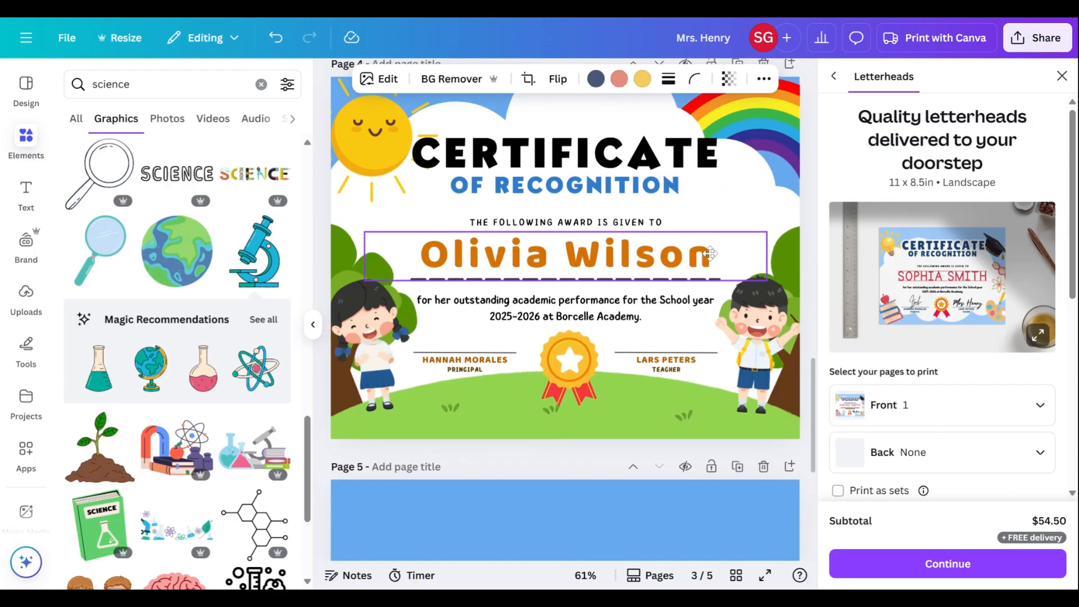
click(491, 255)
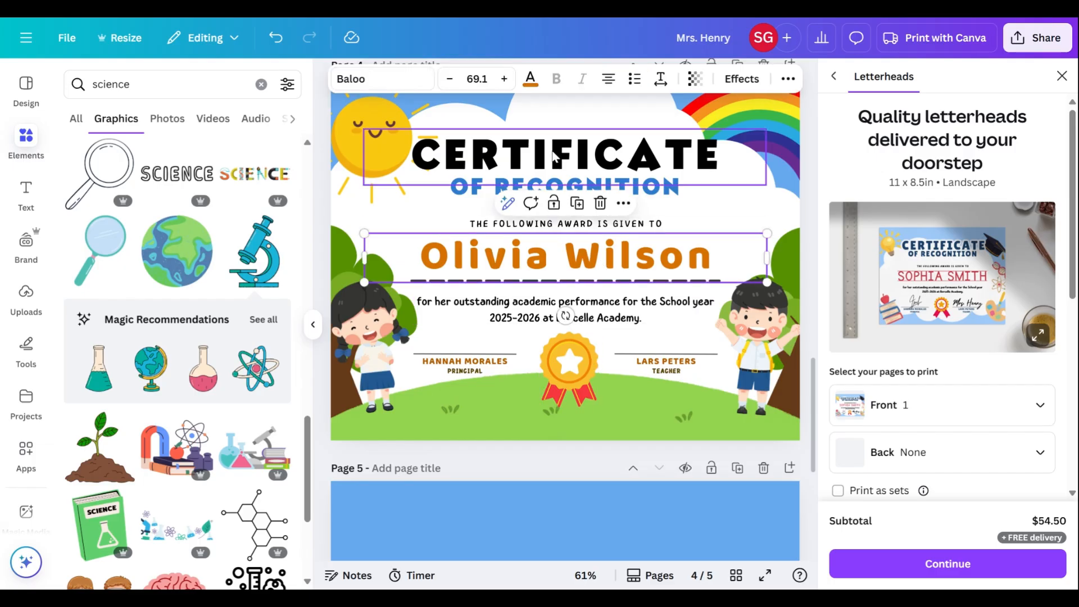
click(520, 399)
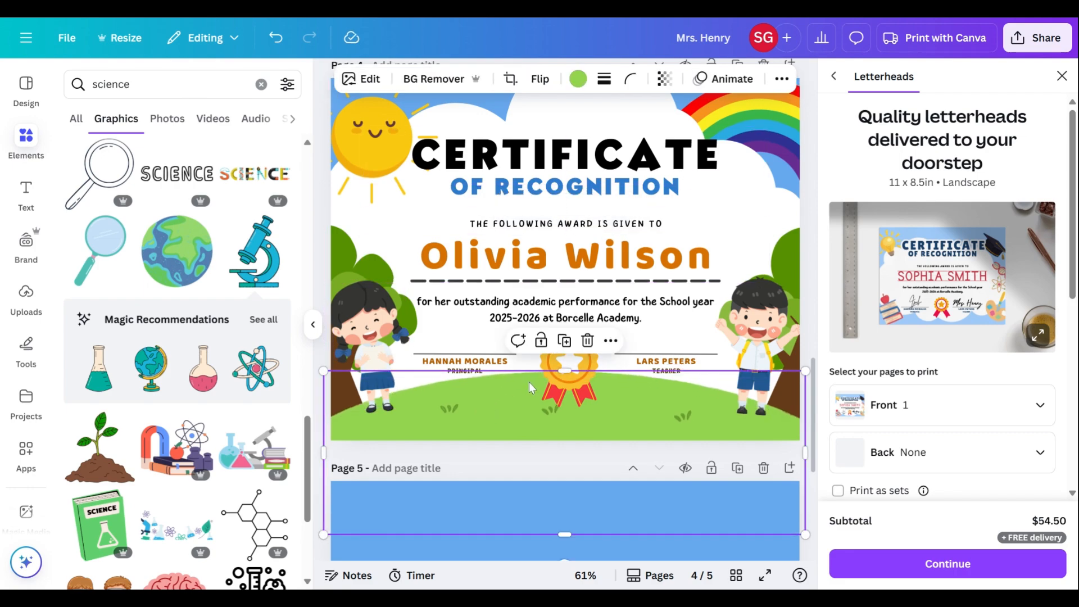
scroll(528, 382, down, 1)
click(576, 153)
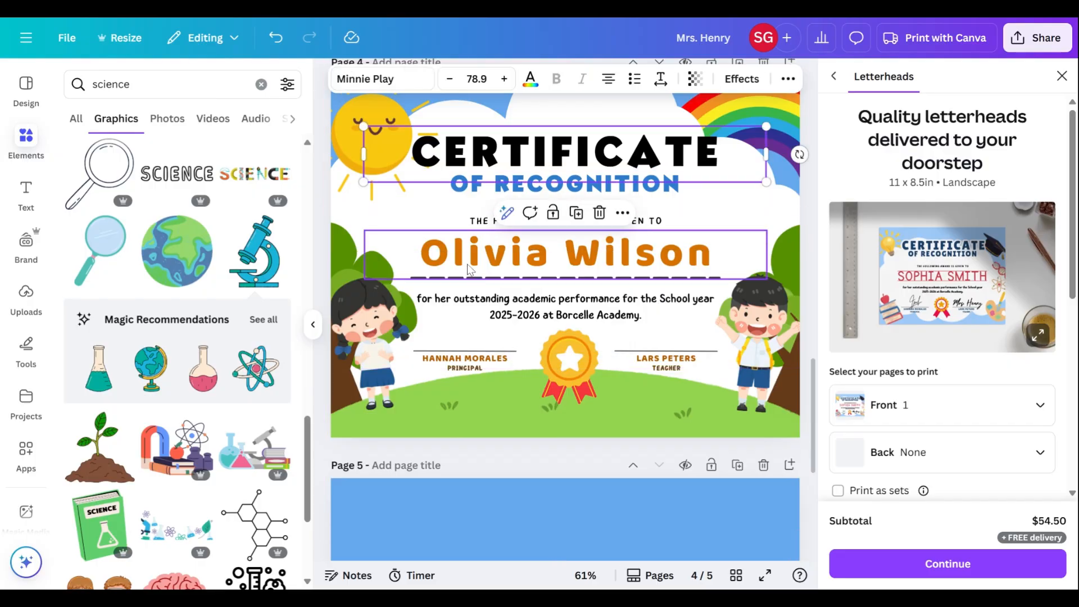
scroll(468, 270, down, 2)
scroll(461, 274, up, 3)
click(455, 277)
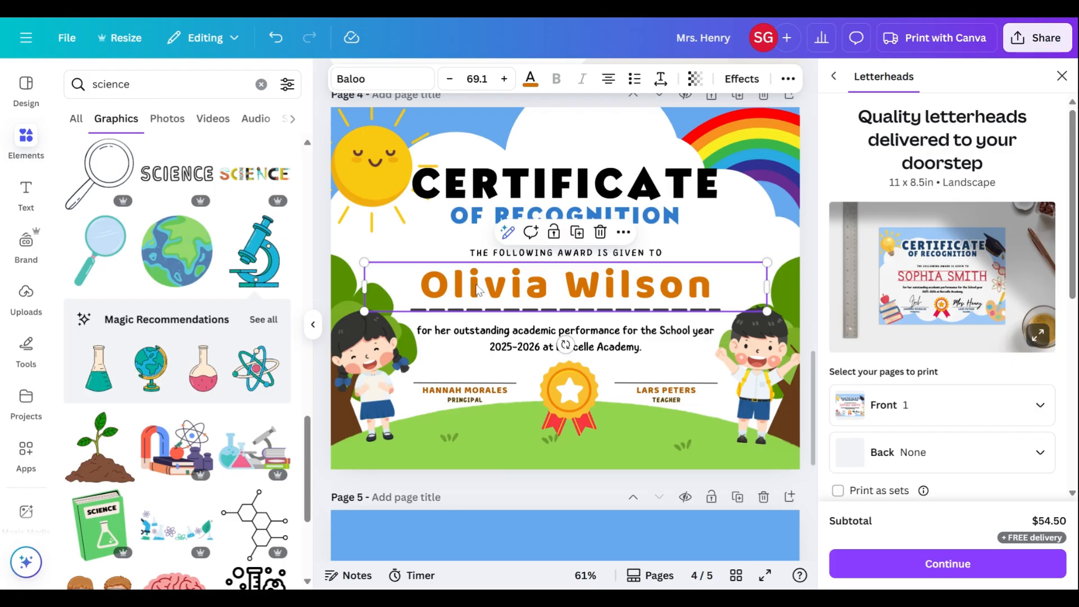
scroll(476, 289, up, 1)
scroll(565, 405, up, 15)
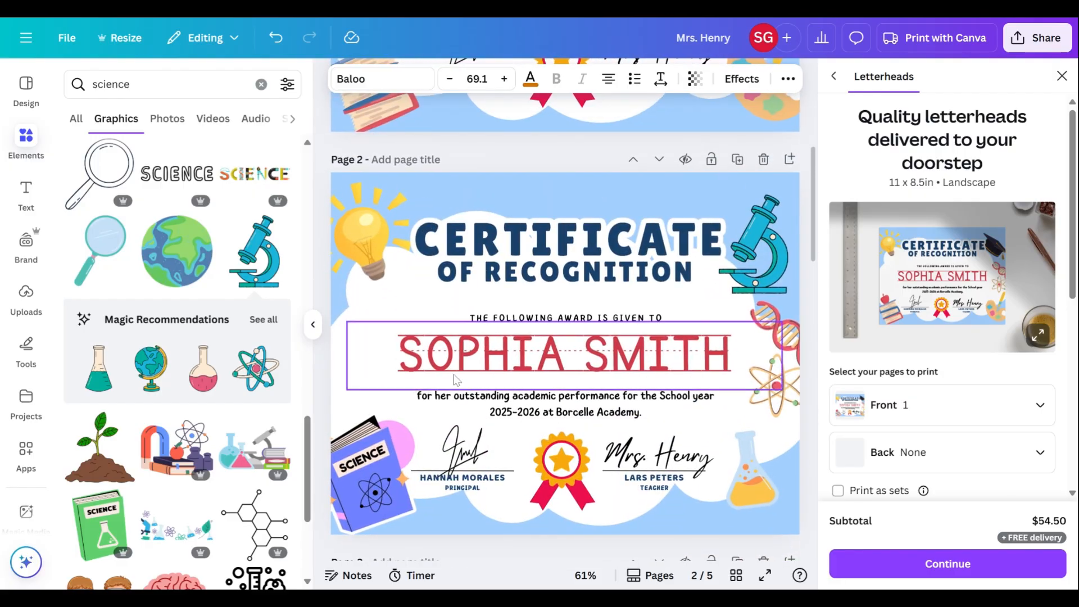
scroll(454, 374, up, 6)
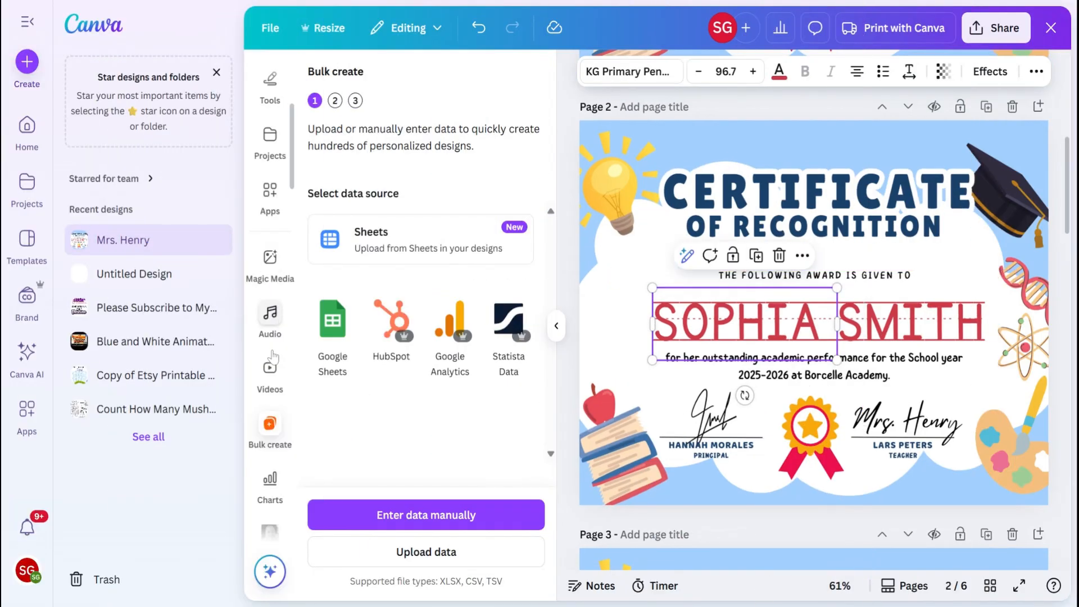
Open the Bulk Create app from the apps found for "bulk create".
scroll(262, 208, down, 3)
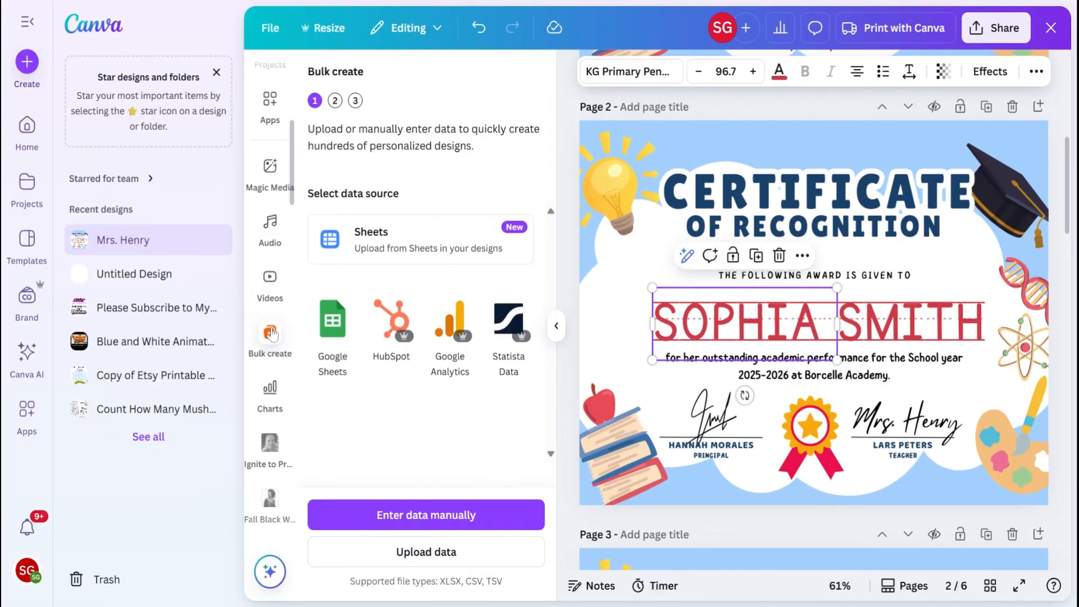
scroll(261, 225, up, 2)
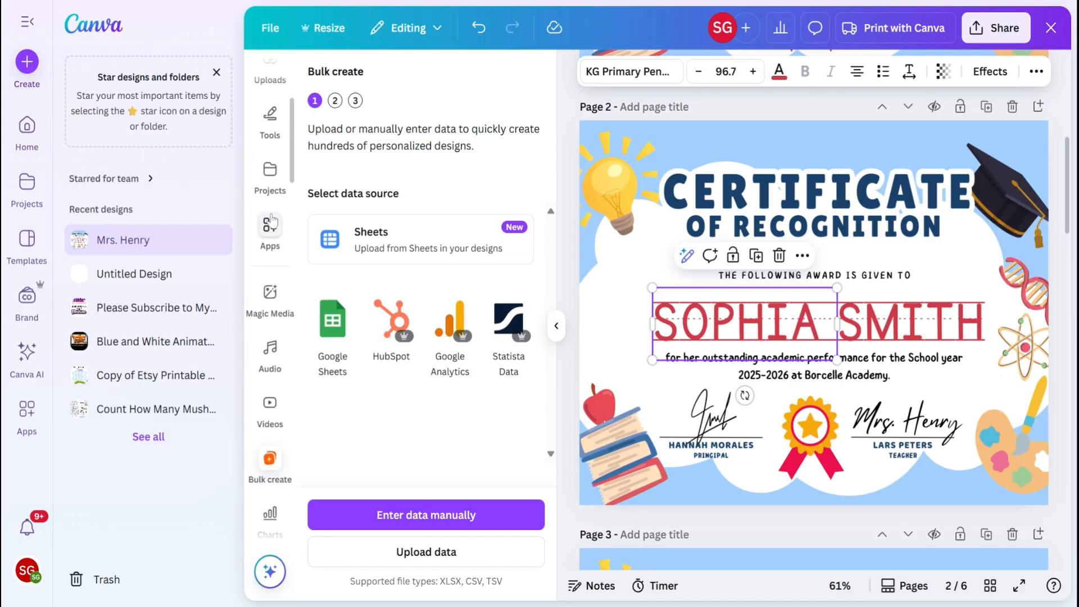
click(271, 228)
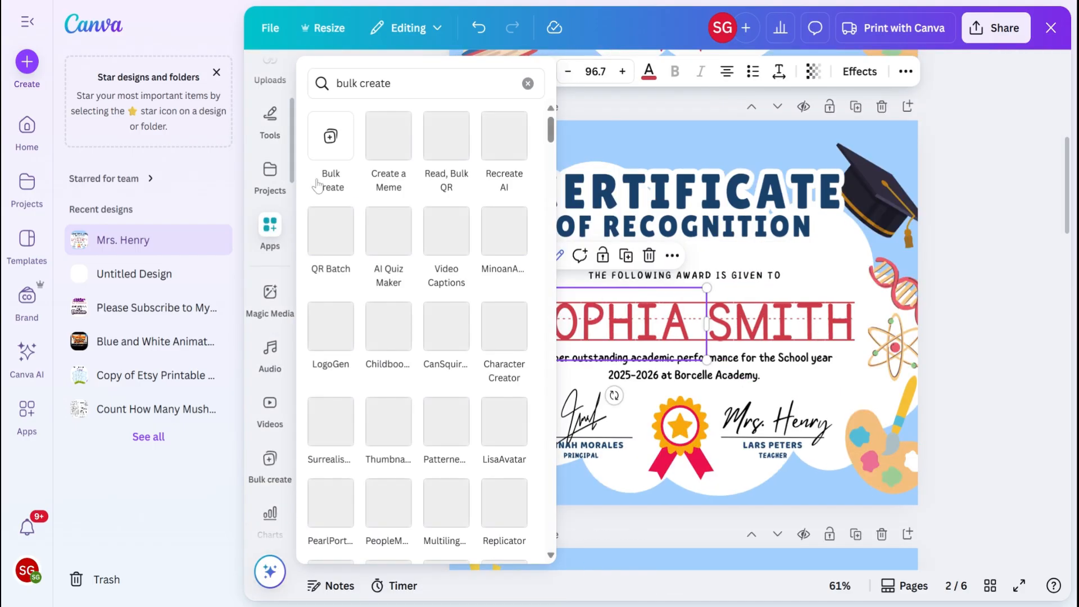
click(333, 144)
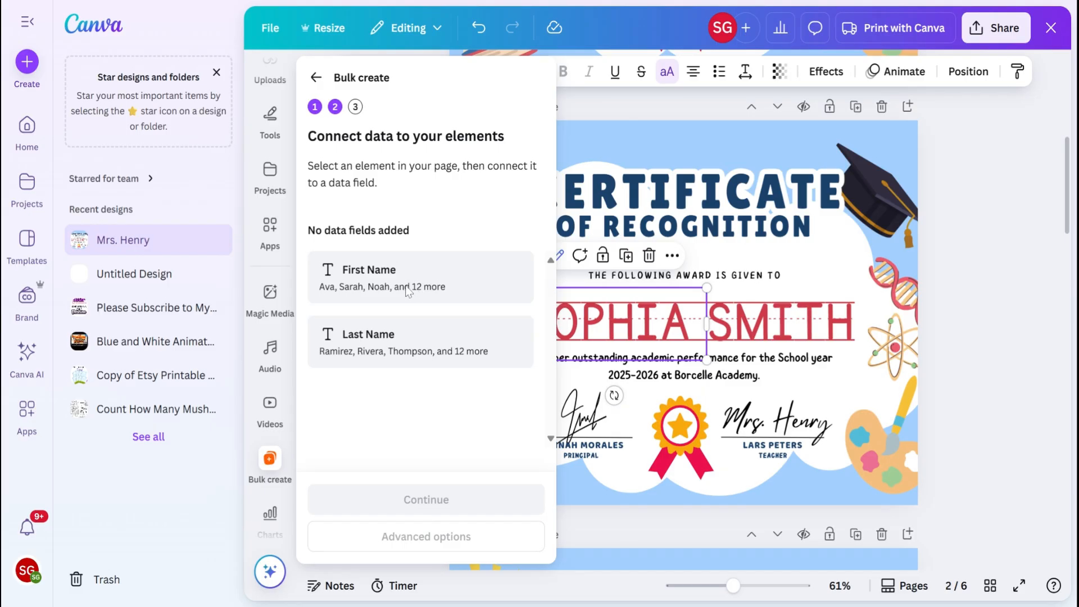
Connect the student's first-name text on page 2 to the First Name data field.
click(638, 327)
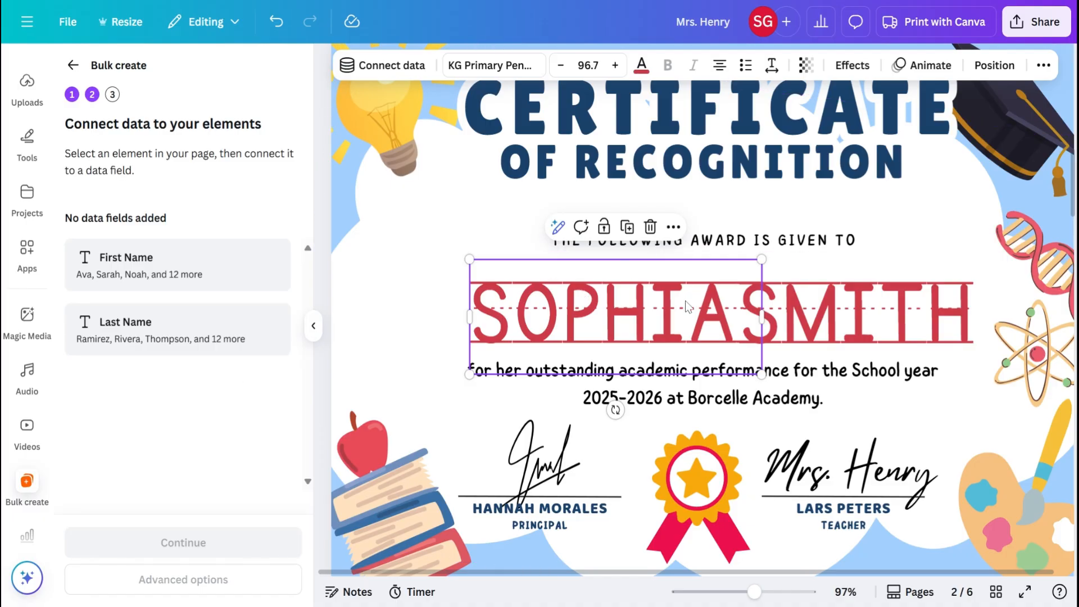
click(649, 312)
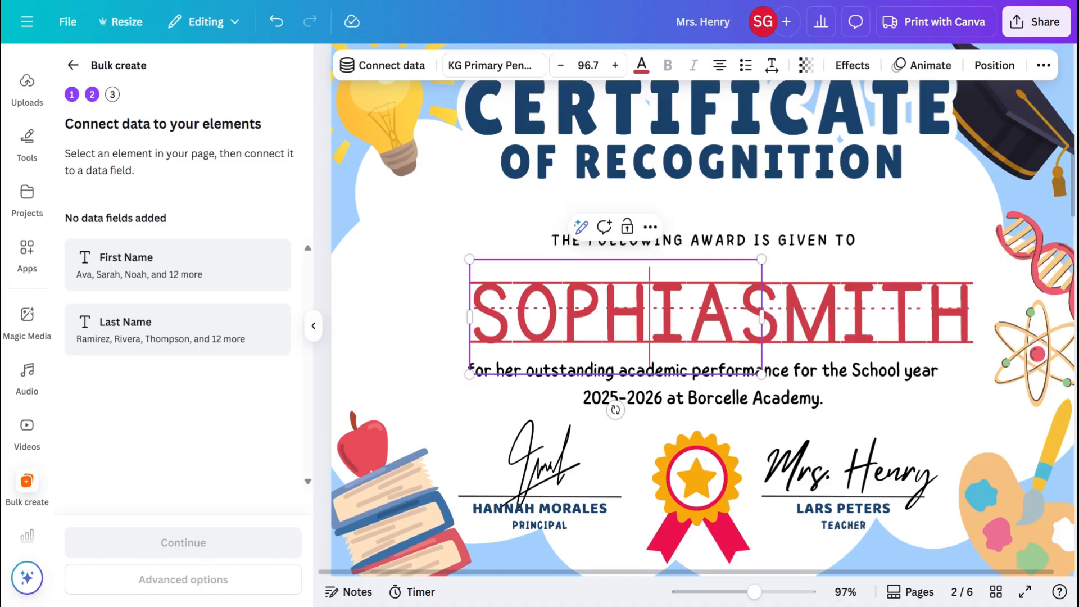
click(650, 226)
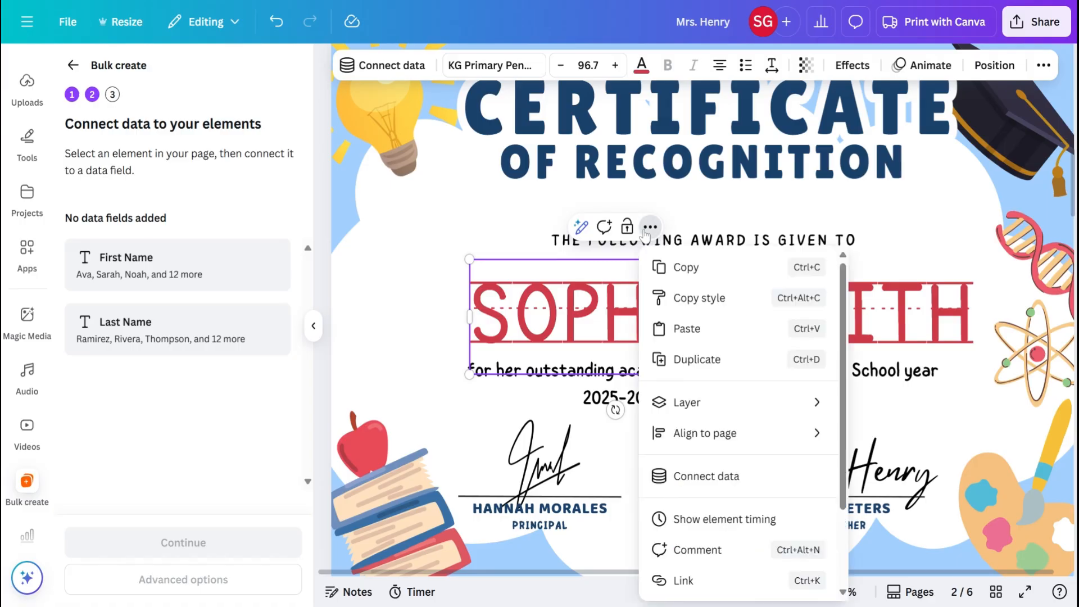
click(680, 477)
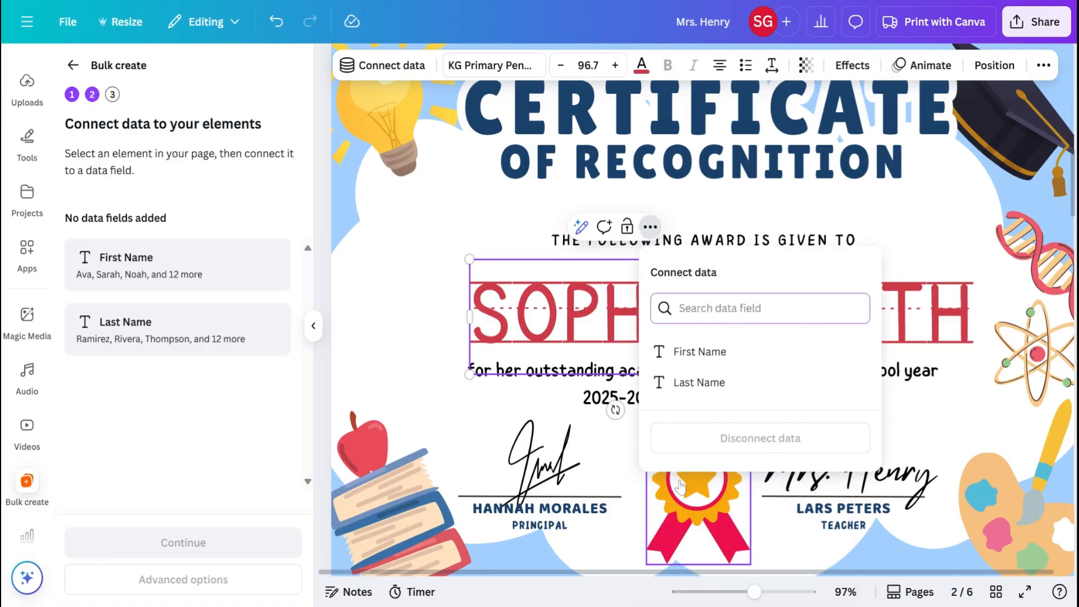
click(695, 354)
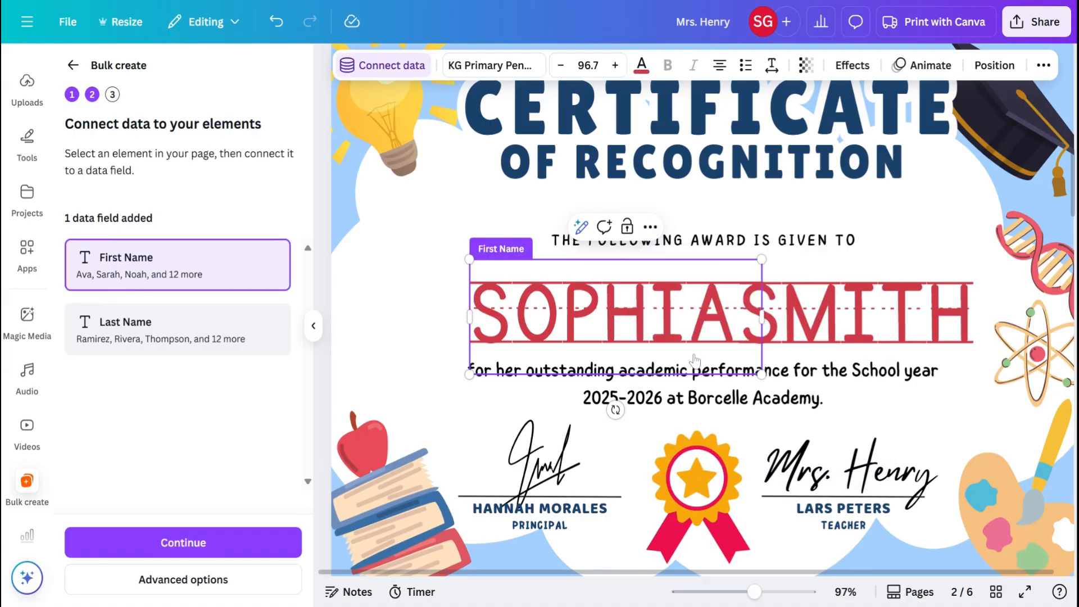
Connect the student's last-name text on page 2 to the Last Name data field.
click(826, 322)
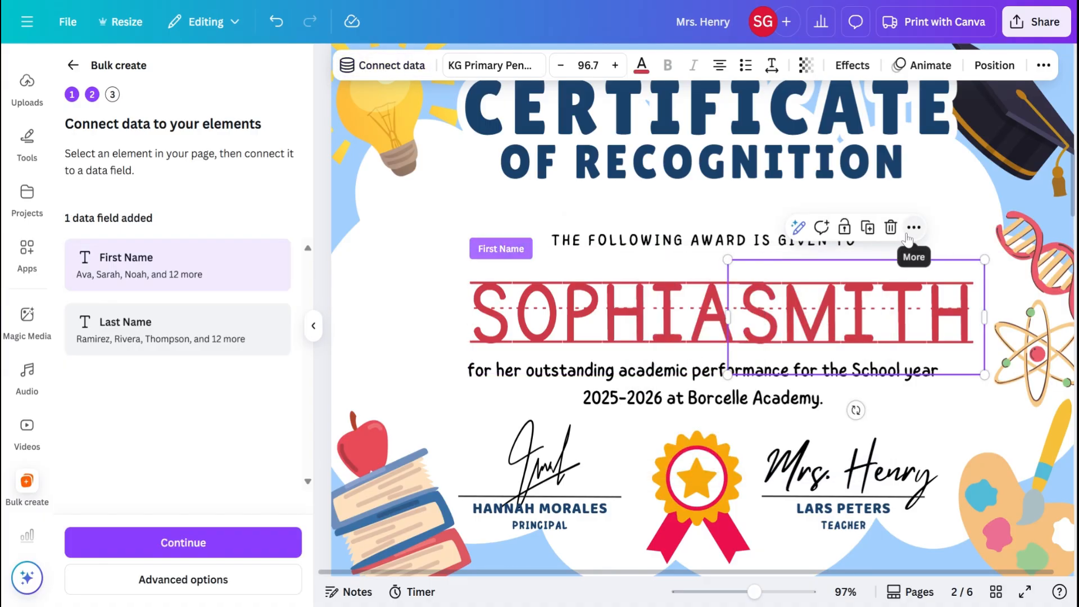
scroll(742, 316, up, 2)
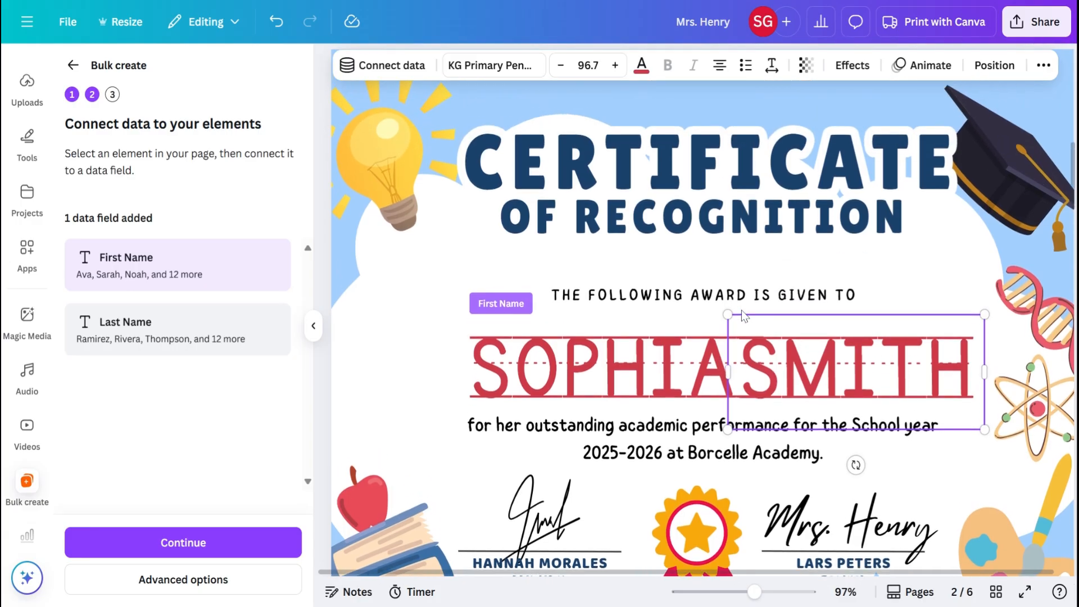
scroll(741, 316, down, 2)
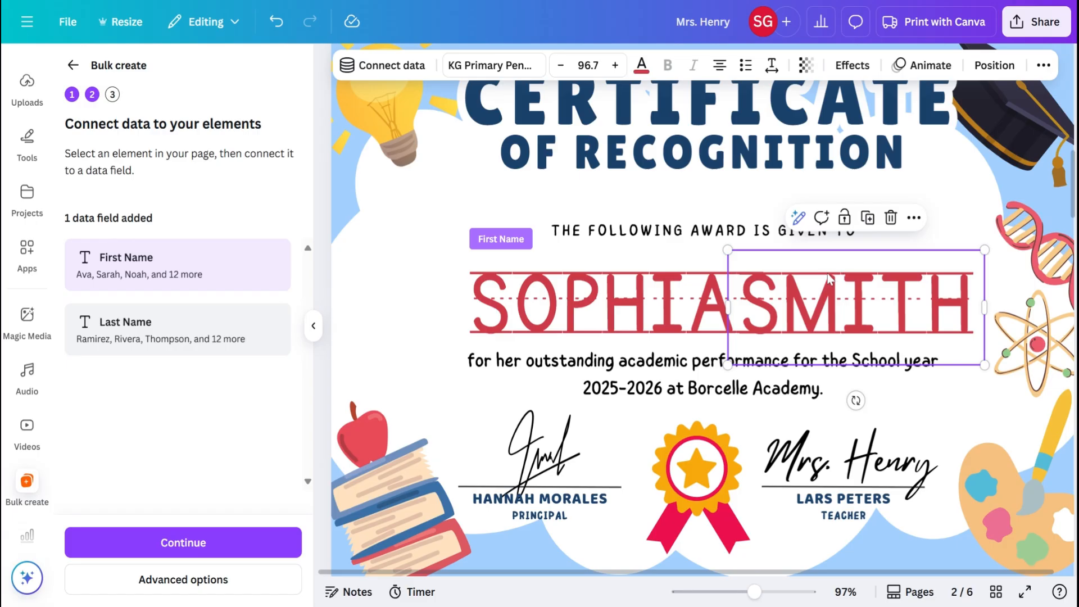
scroll(819, 272, up, 1)
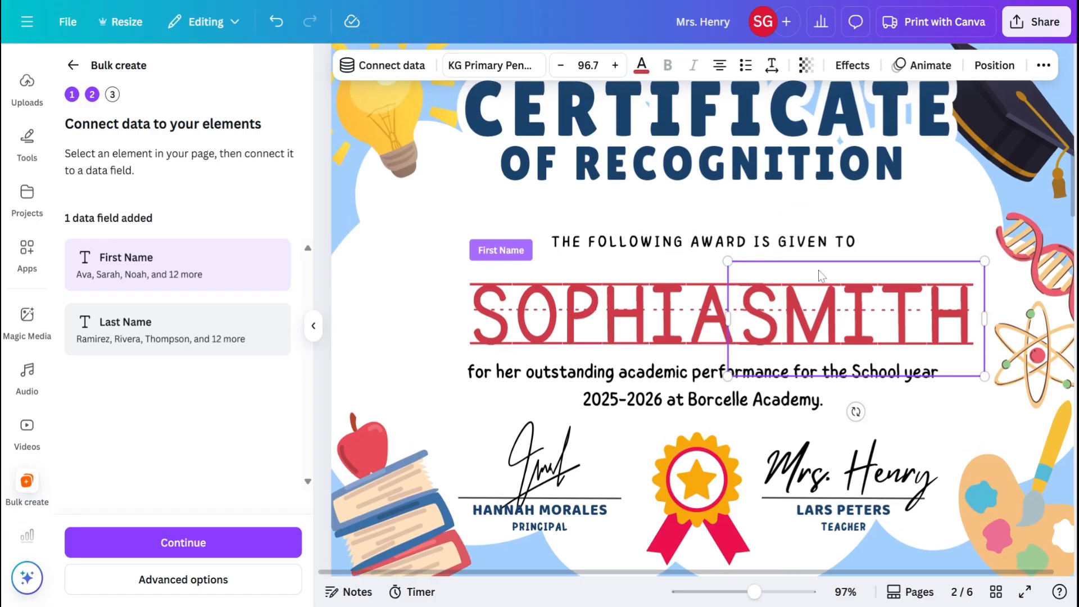
scroll(820, 274, down, 1)
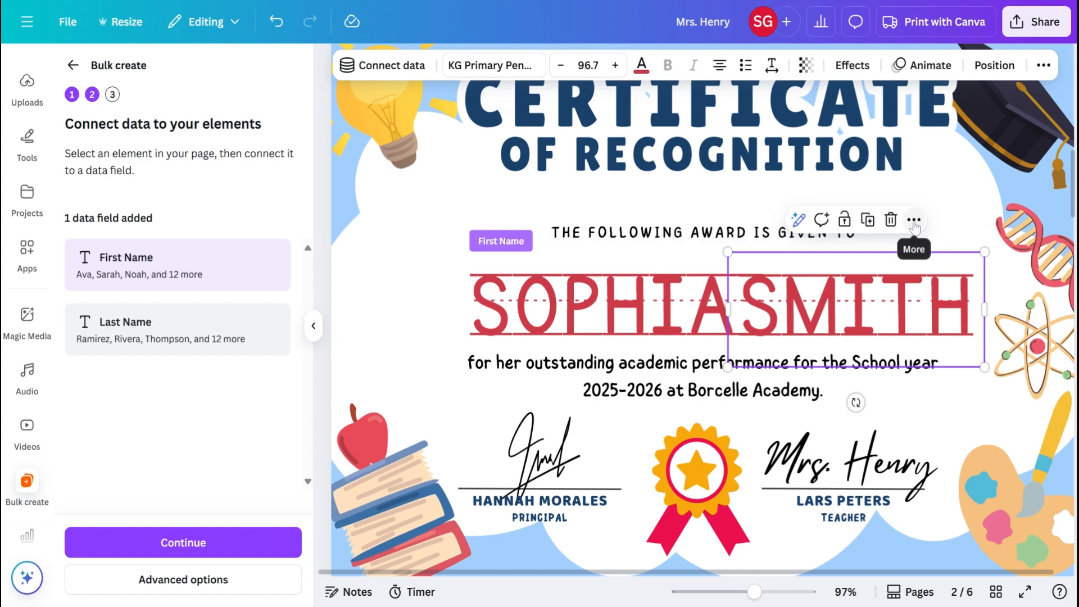
click(914, 223)
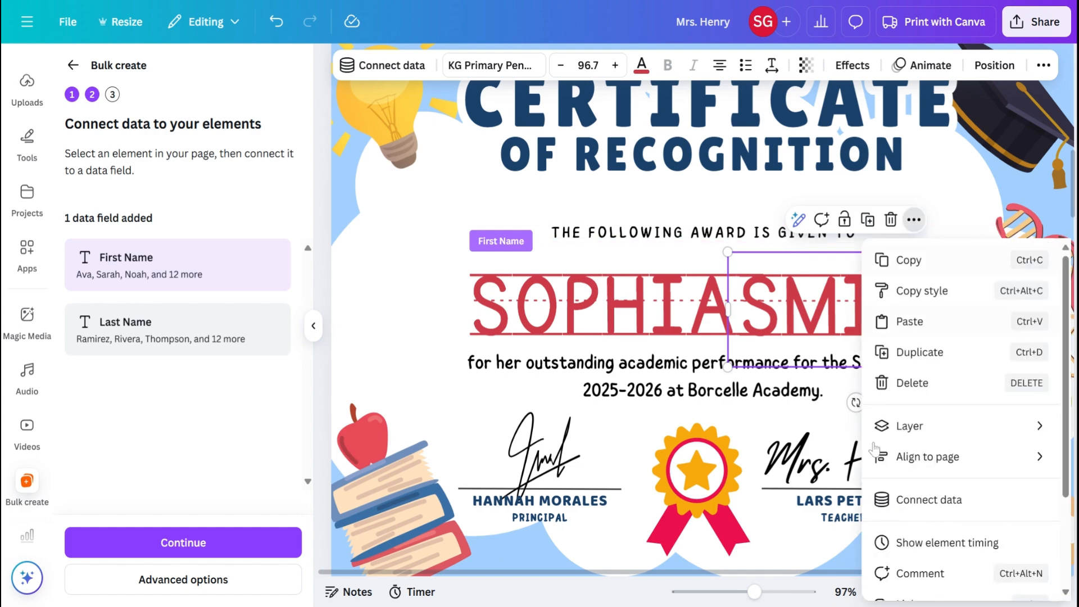
click(914, 503)
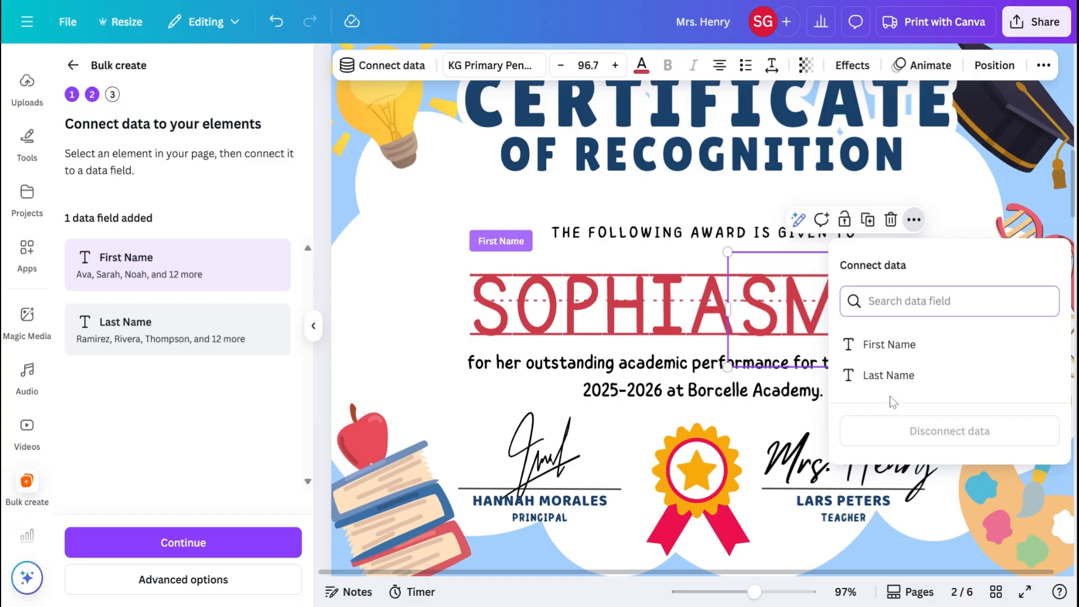
click(879, 377)
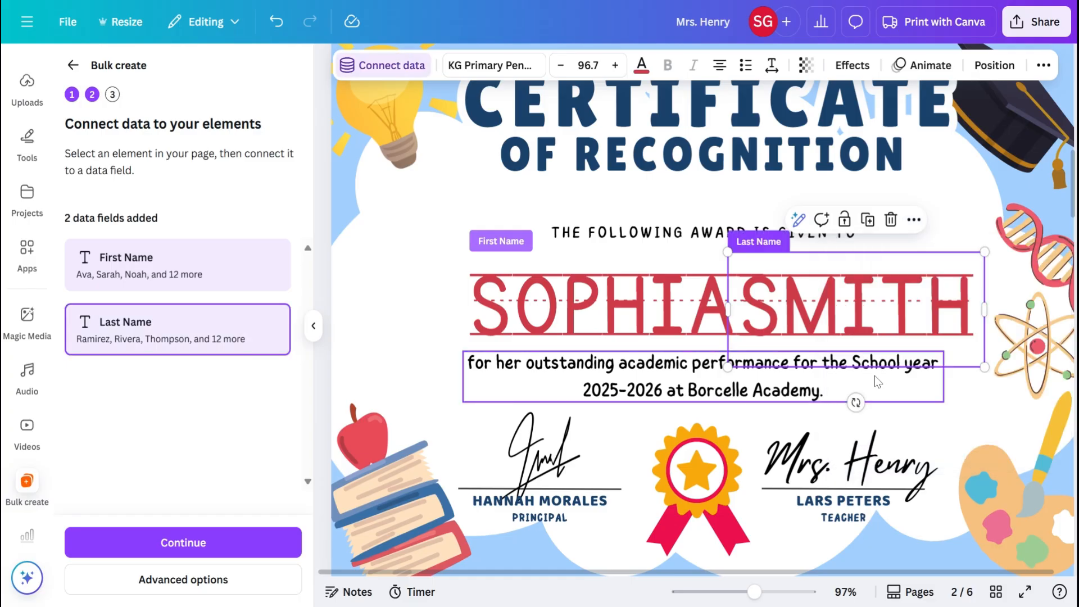
scroll(564, 337, down, 1)
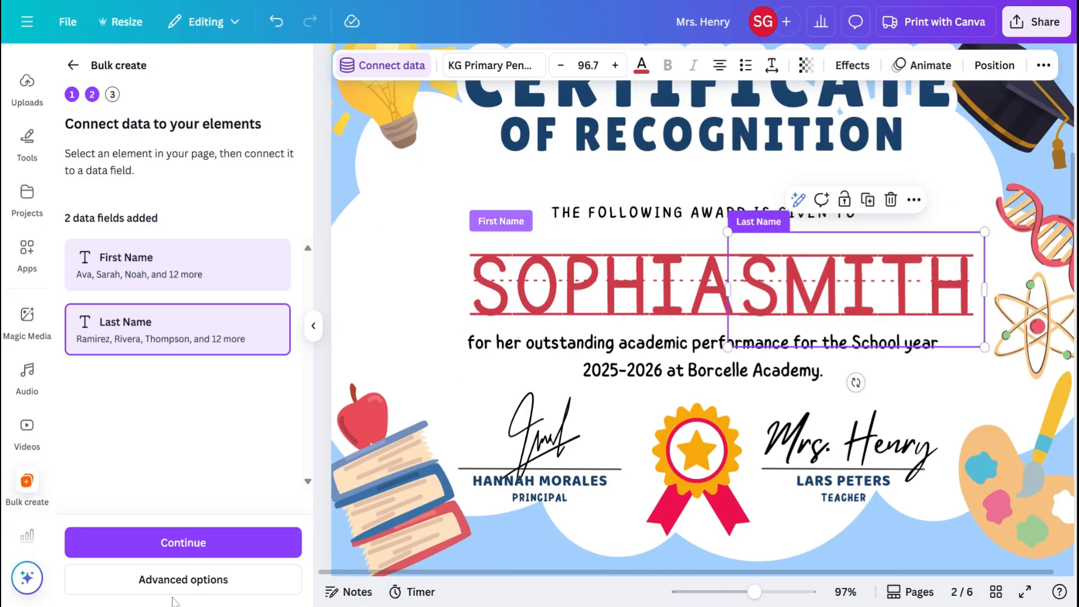
Apply the connected data with all 15 student rows selected and generate the 15 designs.
click(141, 547)
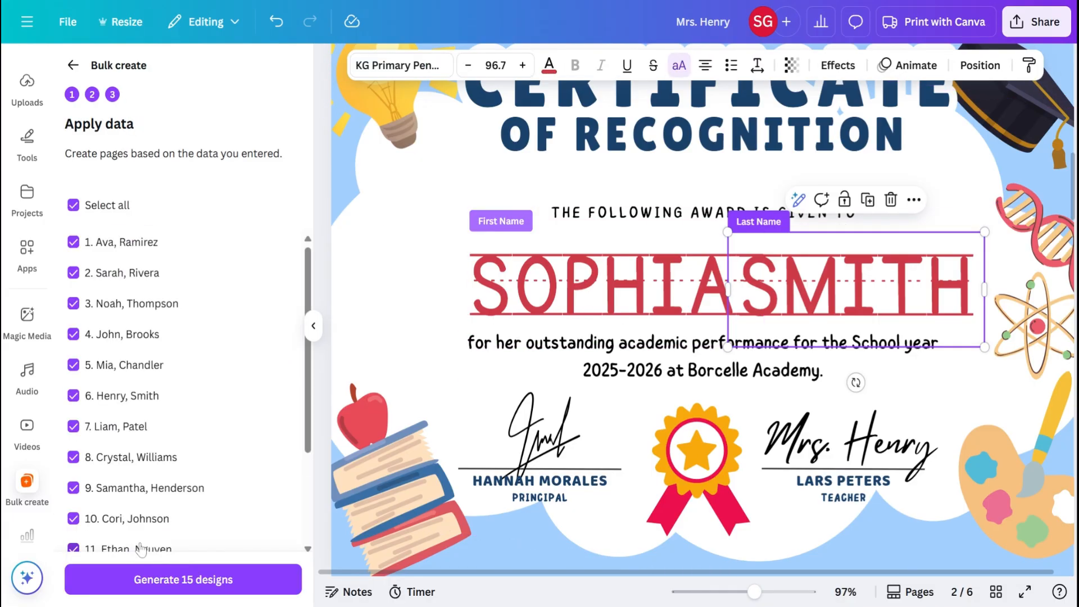
scroll(163, 436, down, 3)
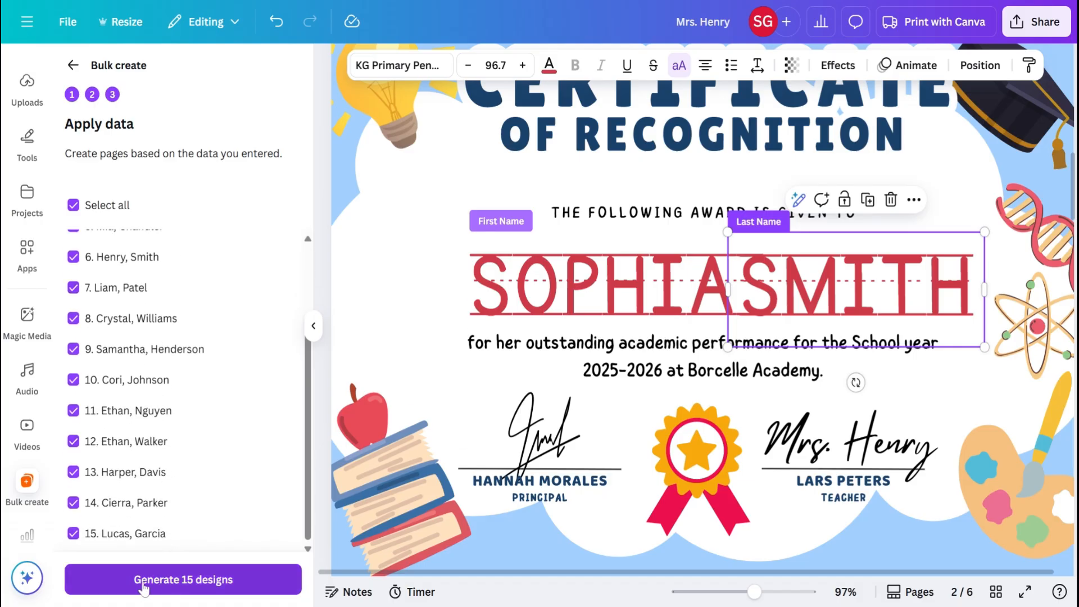
click(144, 584)
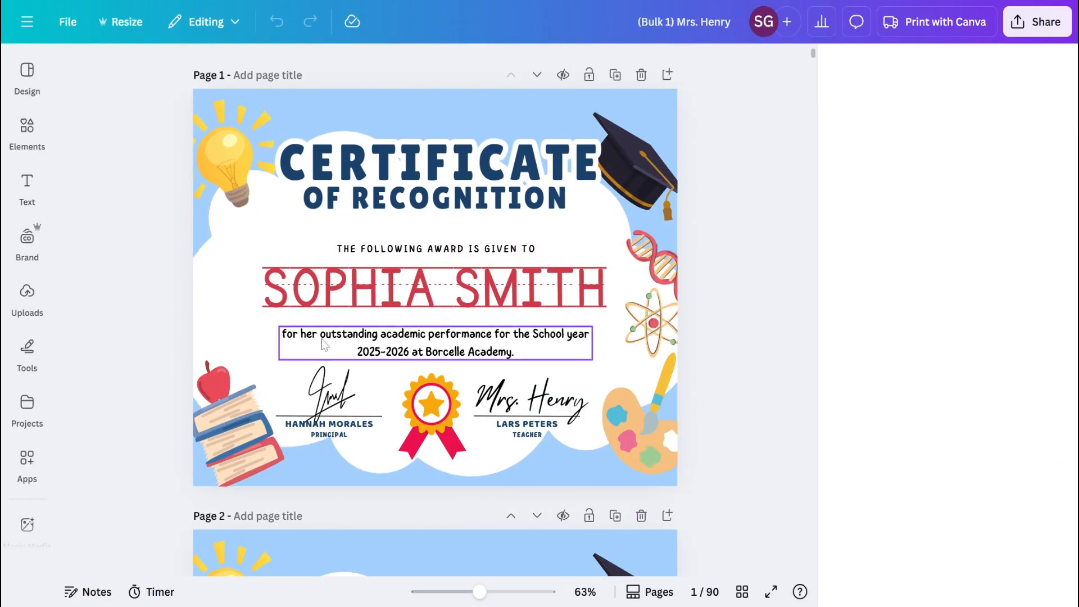
Review the first pages of the generated certificates, checking how the student's first and last names fit on page 2.
scroll(401, 283, down, 5)
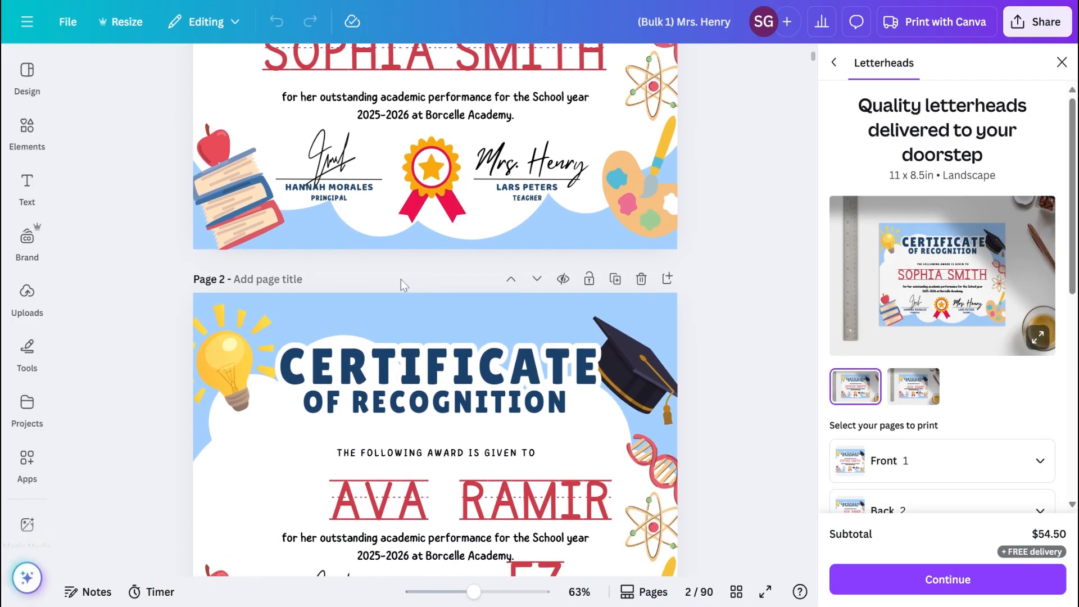
scroll(401, 283, down, 4)
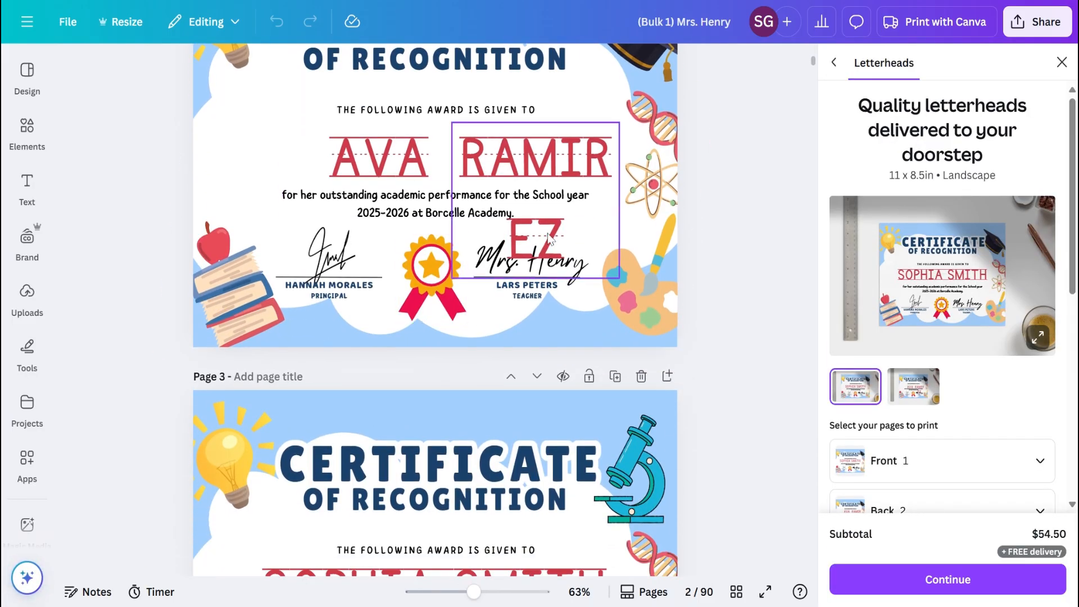
click(549, 237)
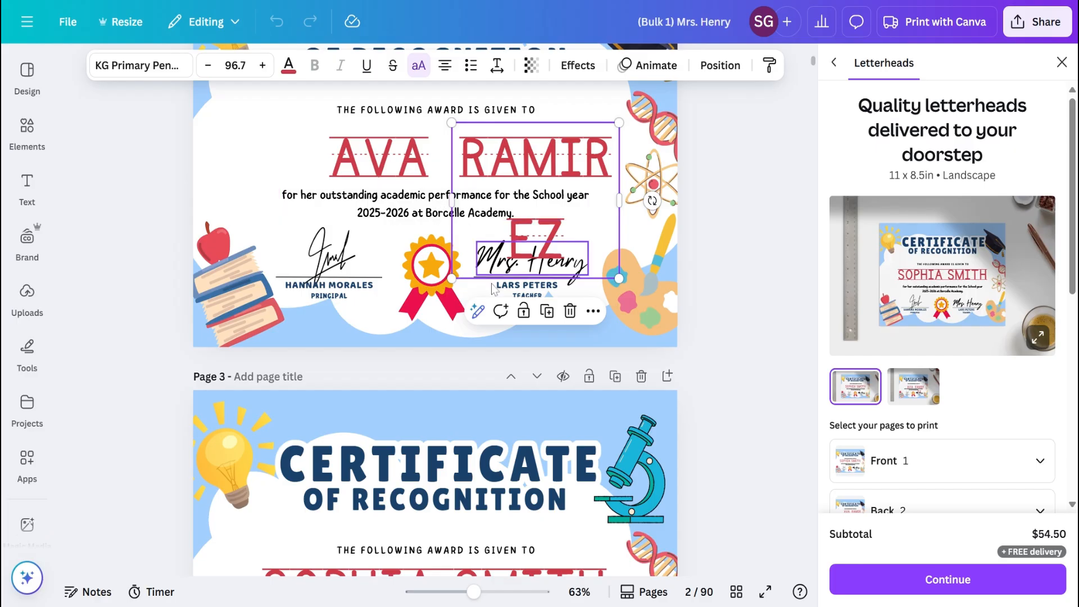
scroll(491, 287, down, 5)
scroll(492, 288, down, 9)
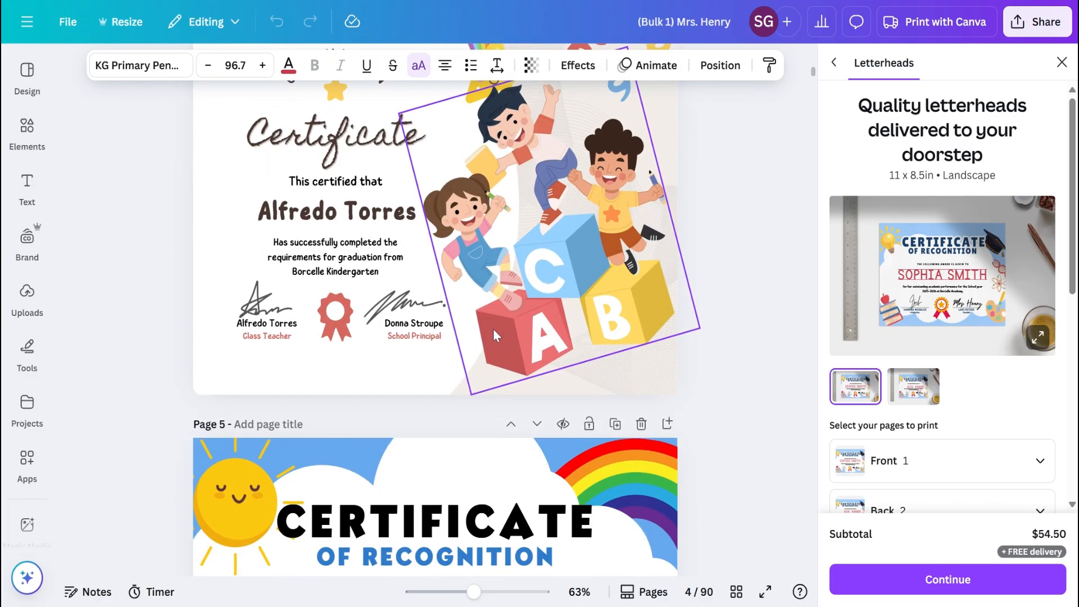
scroll(496, 335, up, 7)
scroll(496, 335, up, 15)
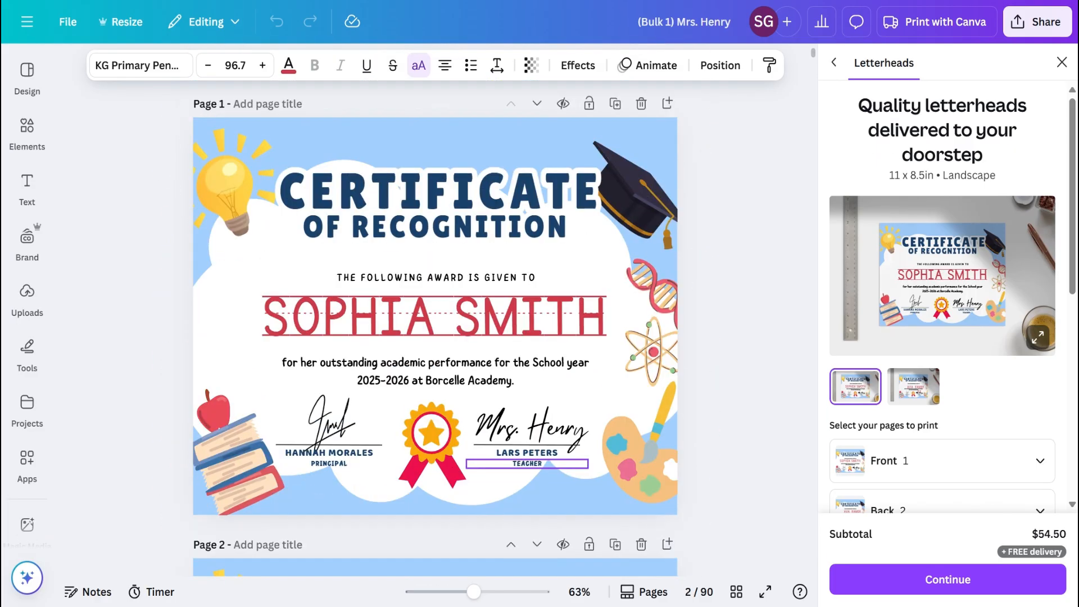
Widen the last-name text box on generated page 2 by extending its edge toward the first name.
scroll(487, 425, down, 7)
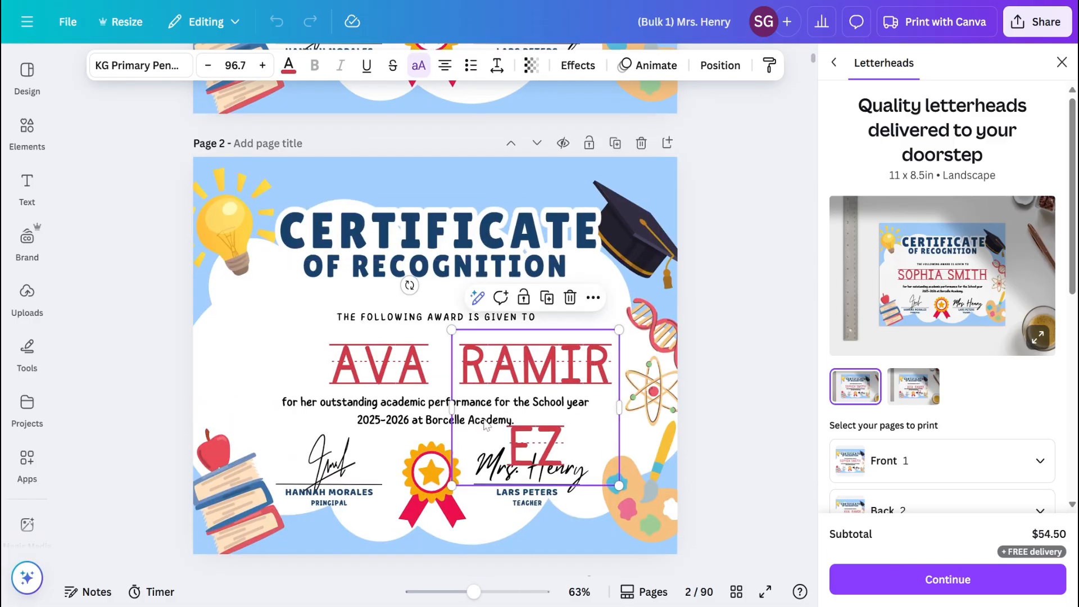
drag(448, 404, 422, 402)
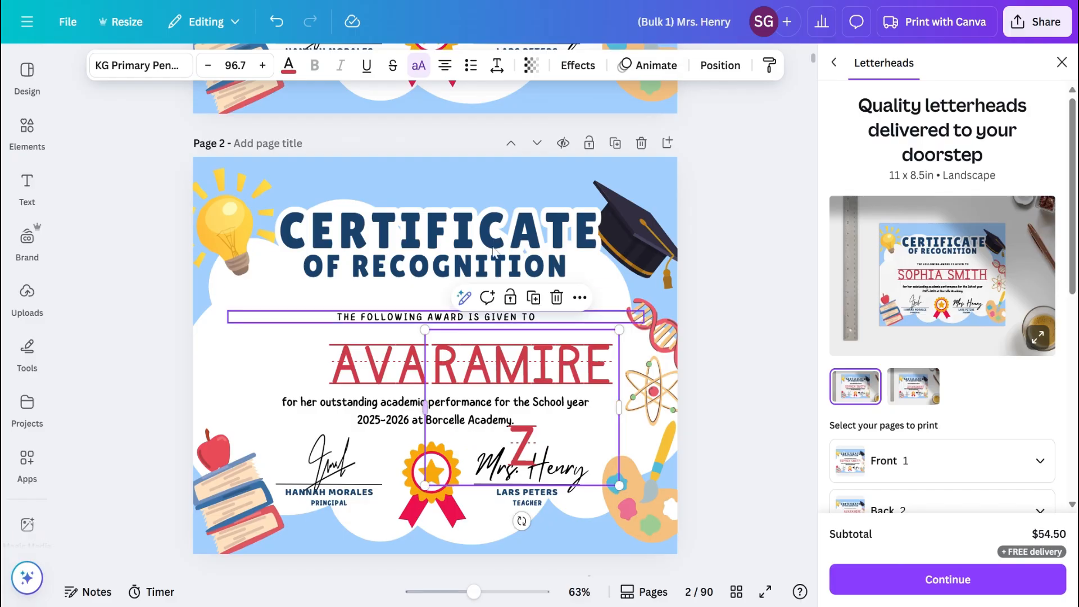
scroll(498, 230, up, 5)
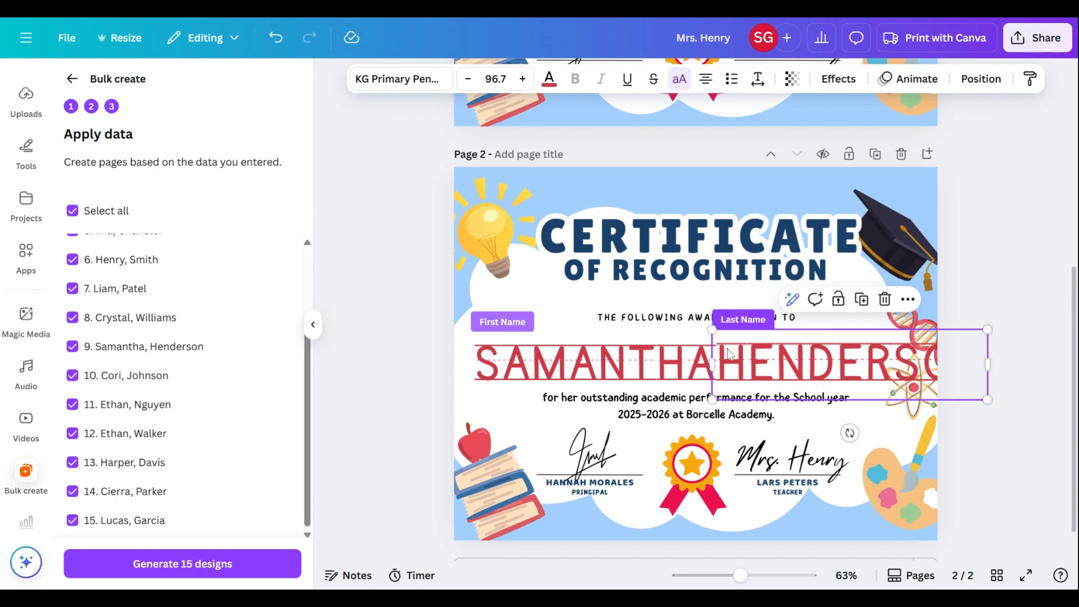
In the original design, shrink page 2's first-name text to size 83.5 and move it up against the last name.
click(607, 373)
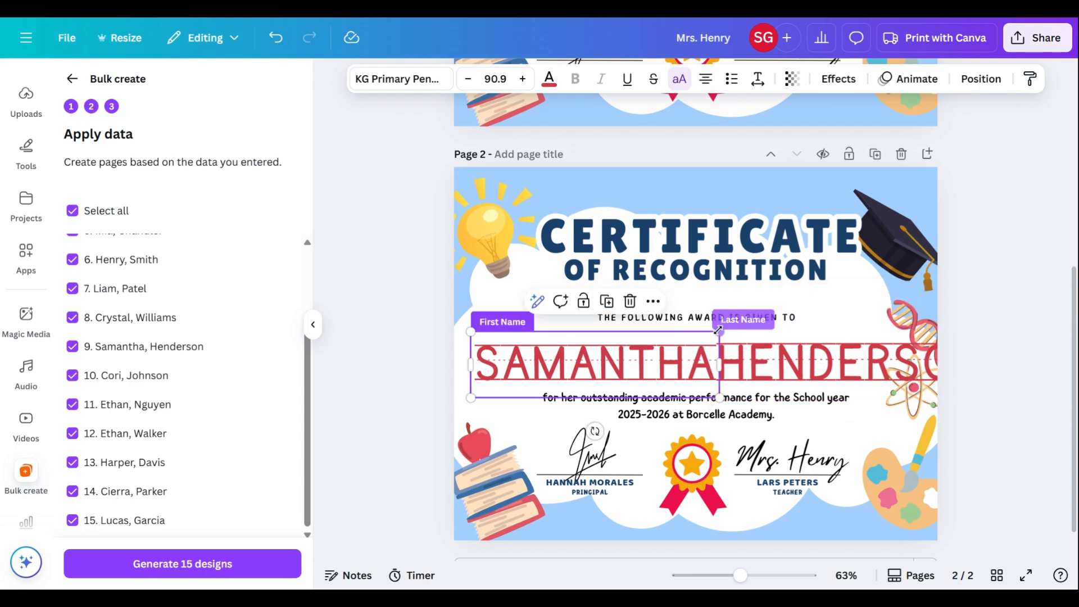
scroll(667, 344, down, 1)
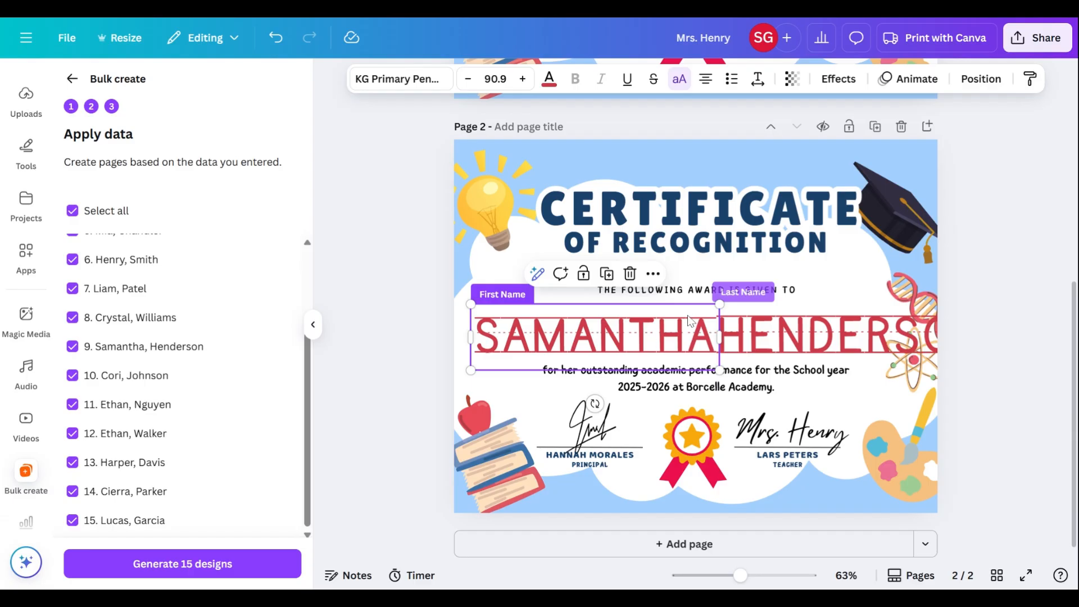
scroll(201, 392, up, 1)
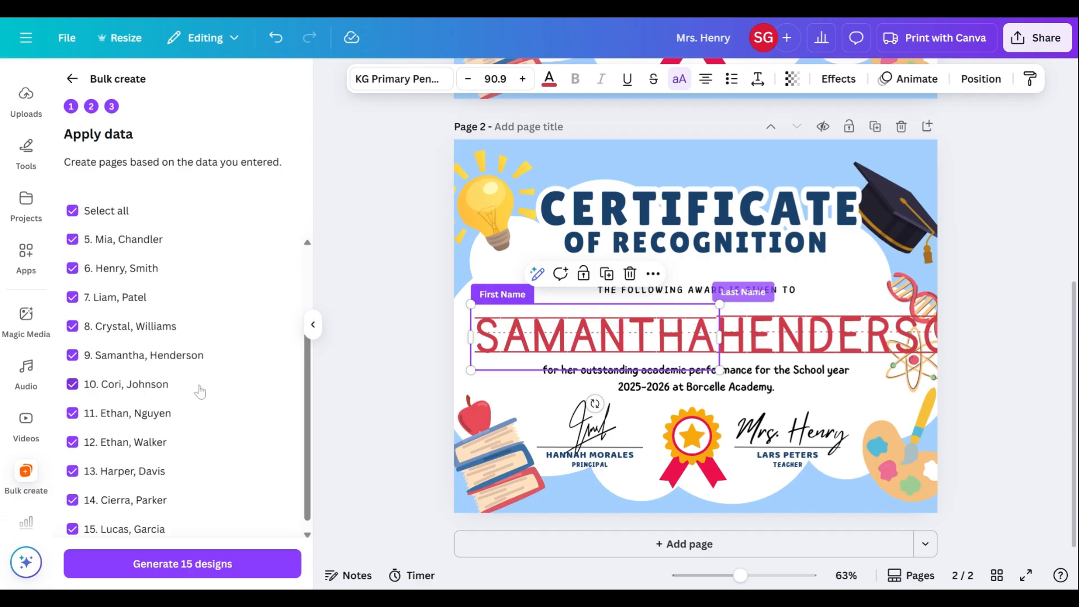
scroll(201, 392, up, 2)
scroll(180, 502, down, 2)
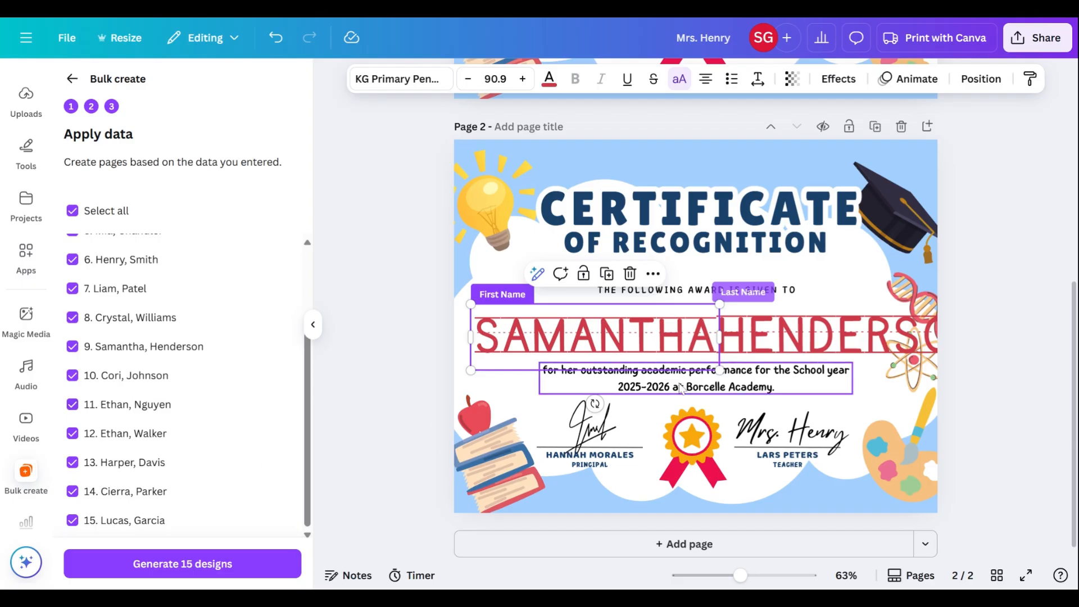
drag(719, 305, 698, 308)
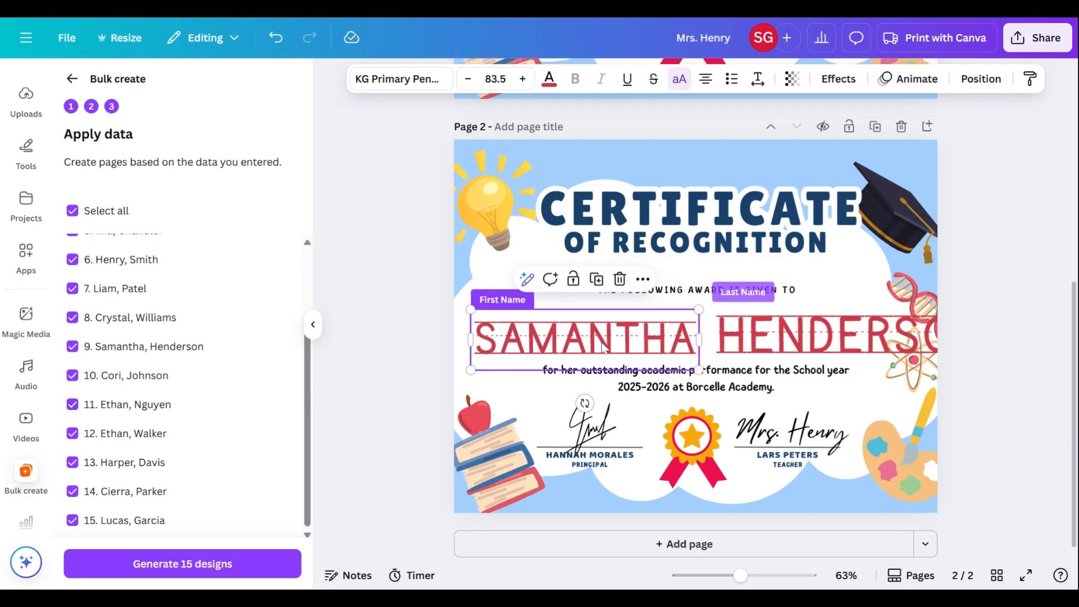
drag(633, 337, 653, 333)
Shrink the first-name text further to size 79.6 to leave a gap before the last name.
click(860, 326)
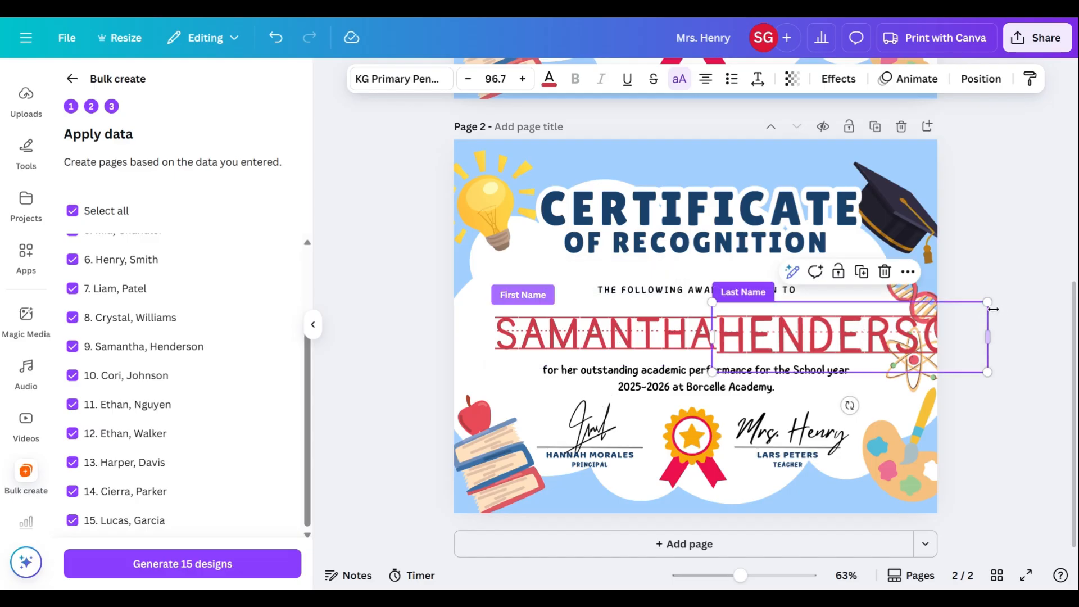
click(696, 336)
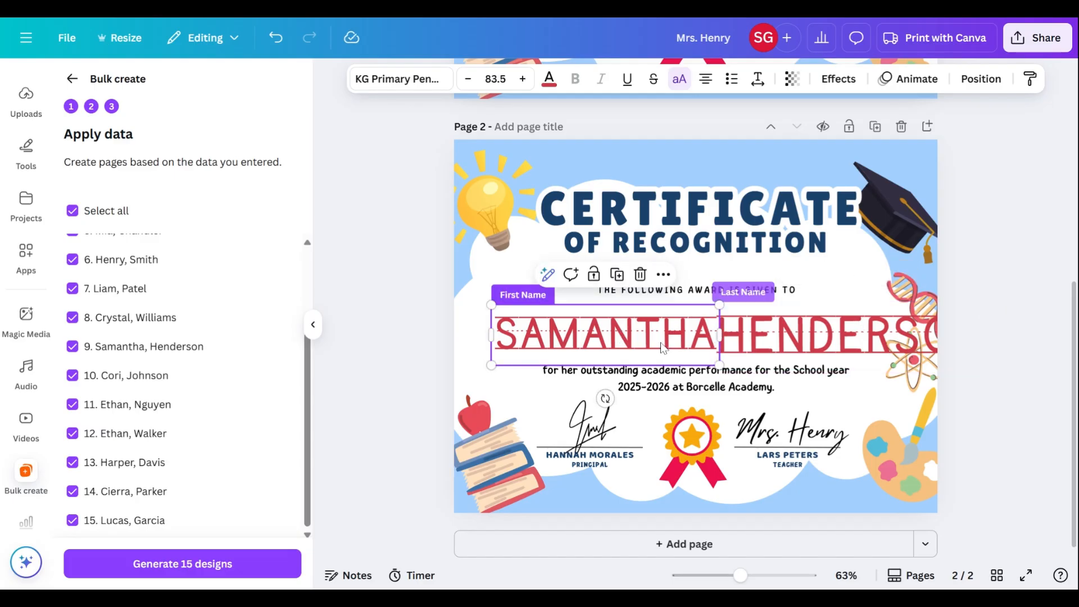
drag(720, 366, 709, 360)
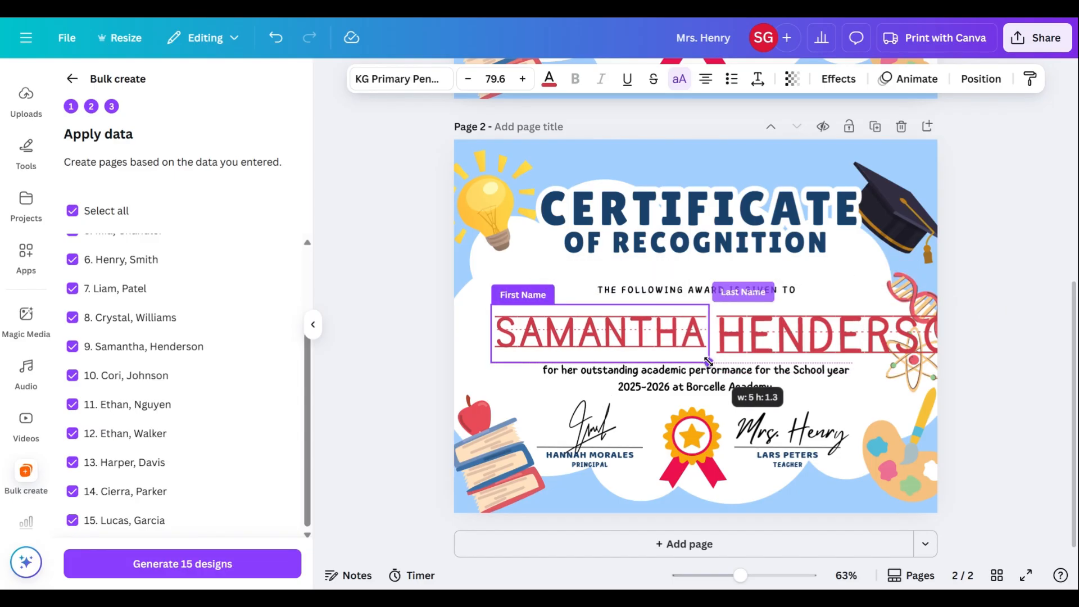
Reduce the last-name text on page 2 to font size 91.7.
click(913, 349)
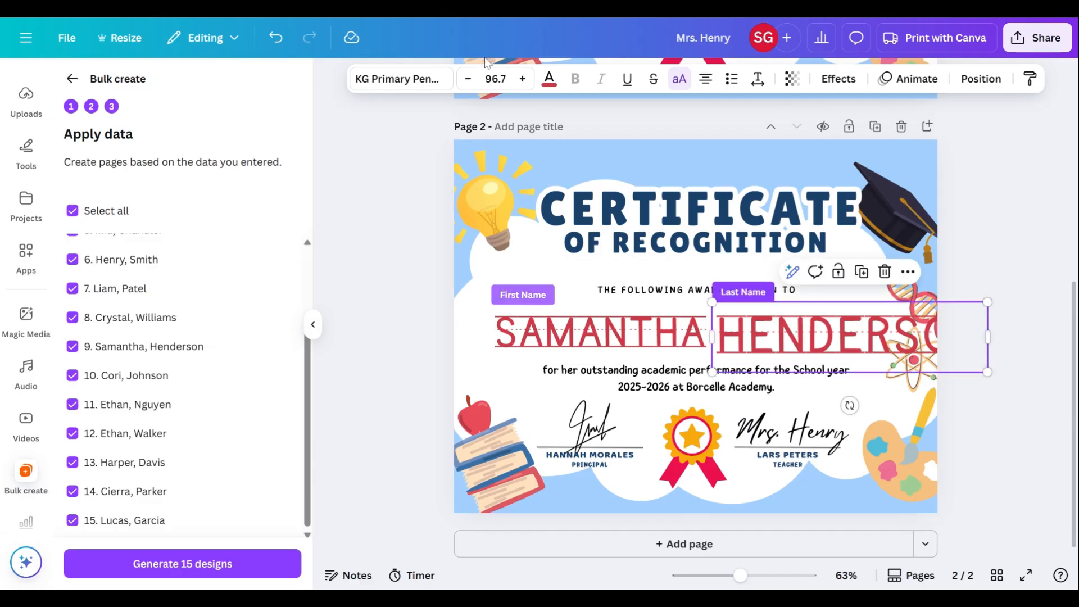
click(468, 78)
click(468, 78)
click(468, 79)
click(468, 79)
click(467, 79)
Scale the last-name text box down to font size 81.5.
click(629, 316)
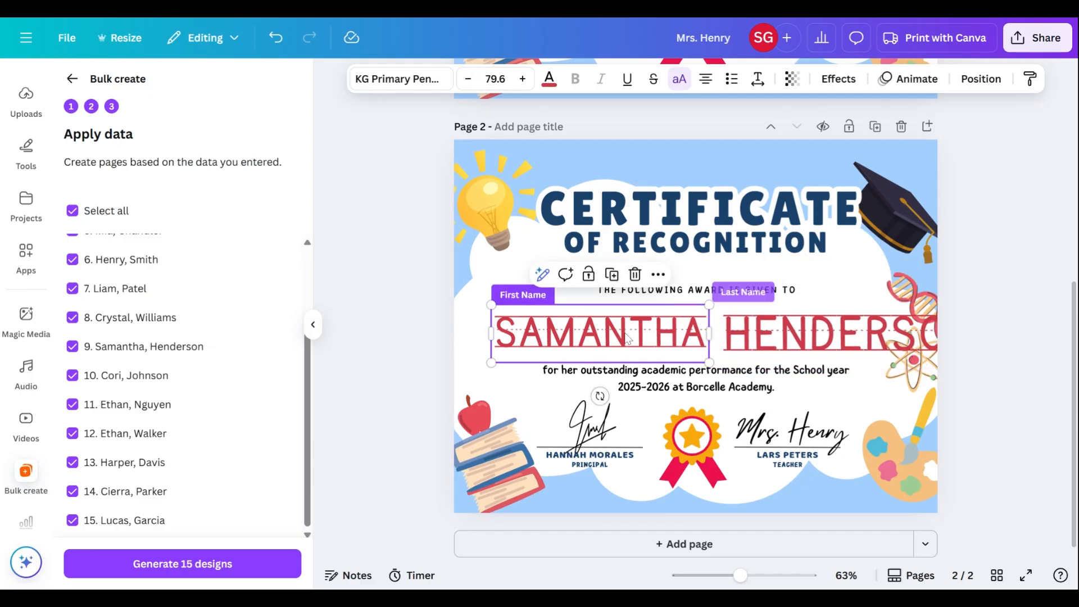
click(803, 345)
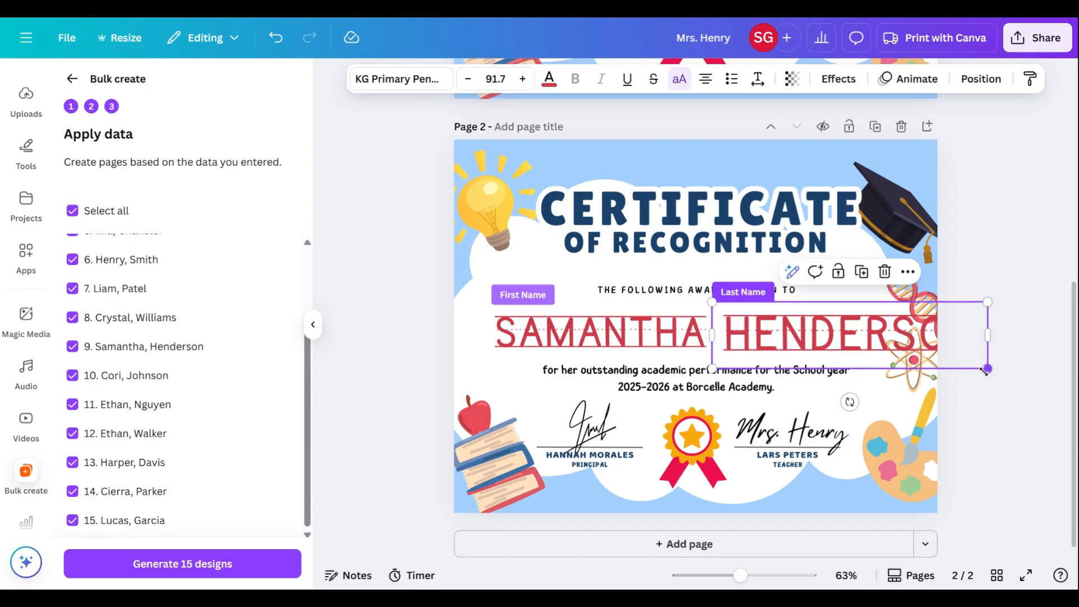
drag(984, 370, 956, 362)
Shrink the first-name text to size 67.6, and place the last-name text close beside it at size 74.6.
click(696, 344)
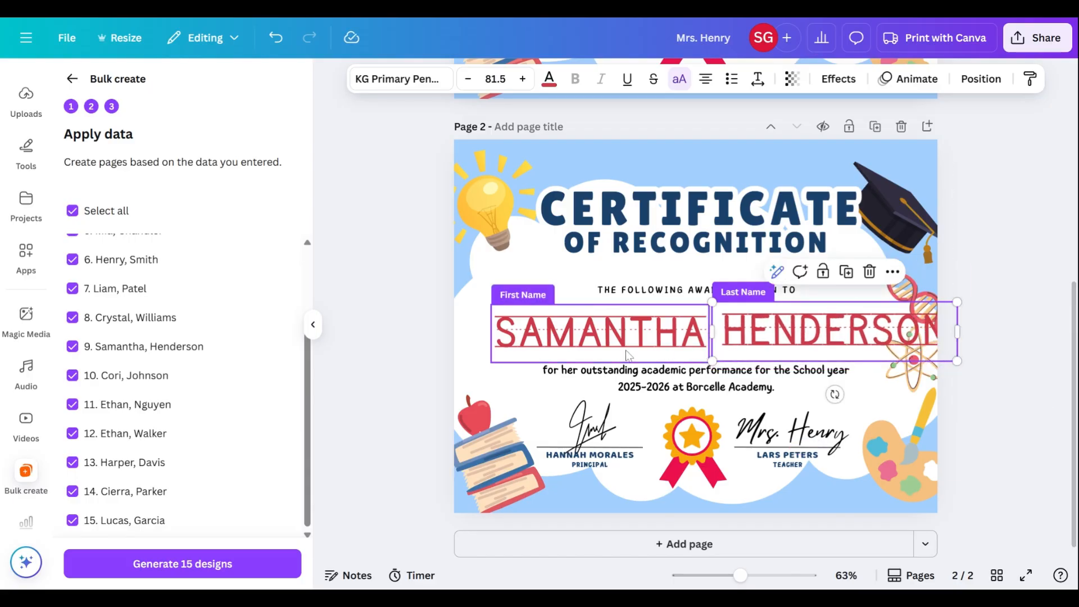
drag(709, 362, 676, 348)
click(770, 329)
drag(769, 329, 731, 328)
drag(921, 362, 897, 355)
click(637, 337)
click(777, 340)
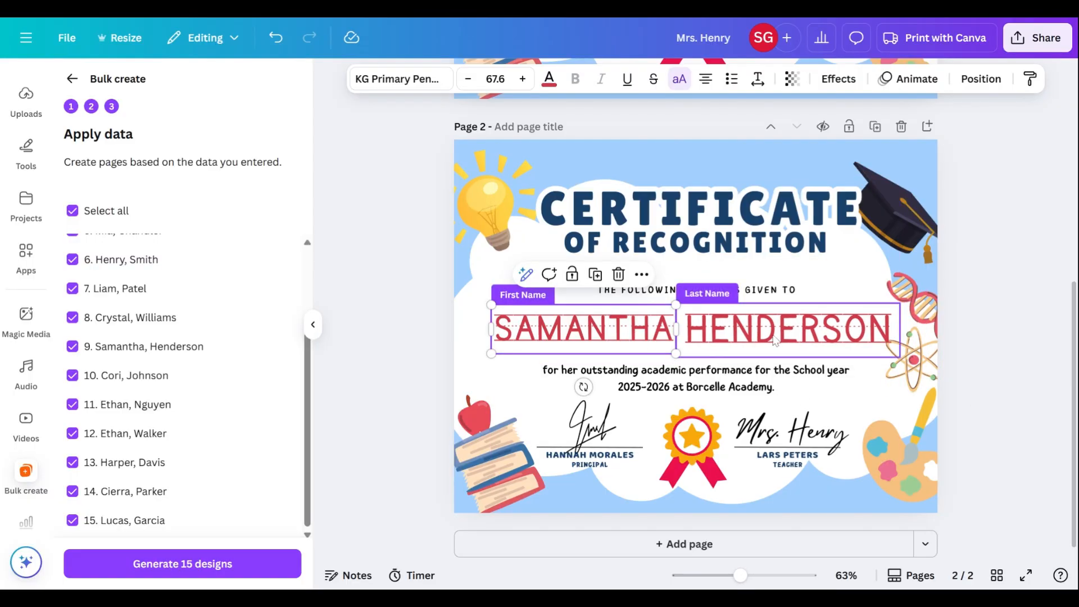
Nudge the first-name text slightly away from the last name to widen the gap between them.
click(629, 329)
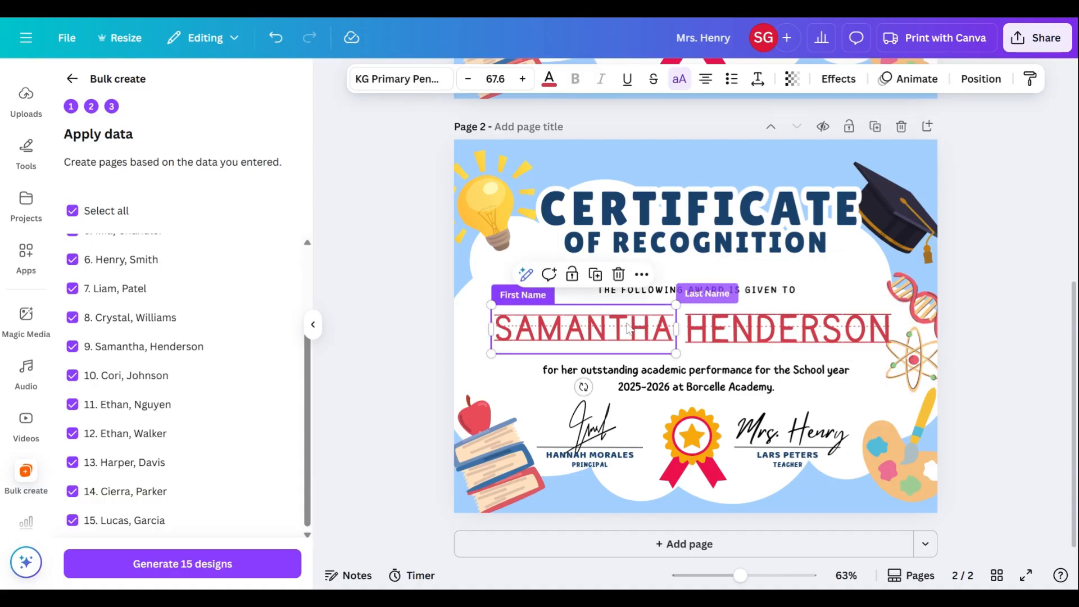
drag(630, 331, 622, 326)
click(755, 324)
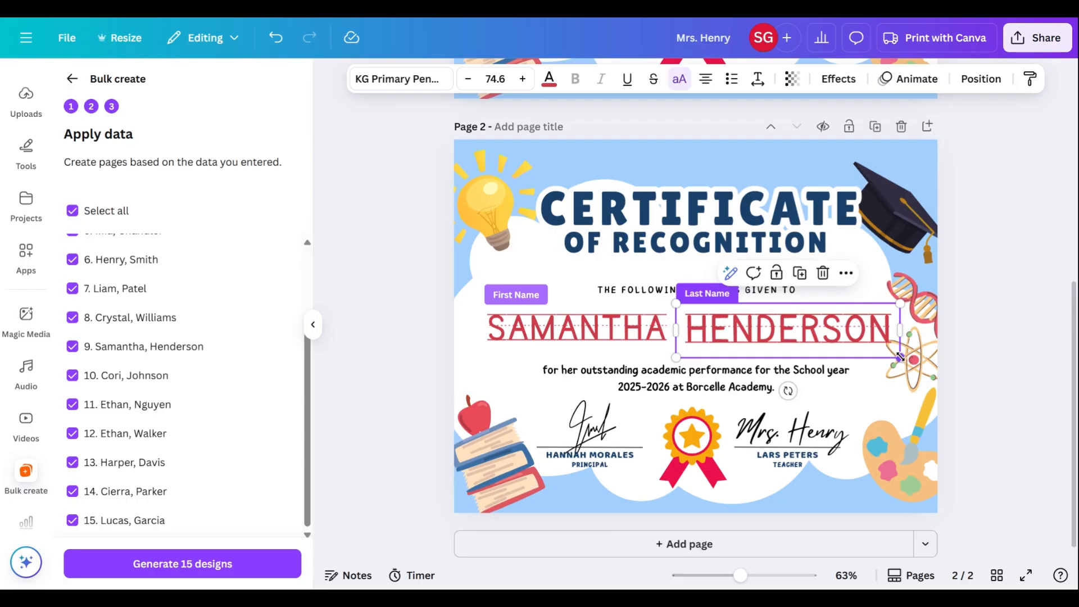
Shrink the last-name text on page 2 to size 67.6 and move the first-name text right up against it.
drag(900, 356, 878, 348)
drag(800, 339, 794, 338)
click(1002, 295)
click(617, 341)
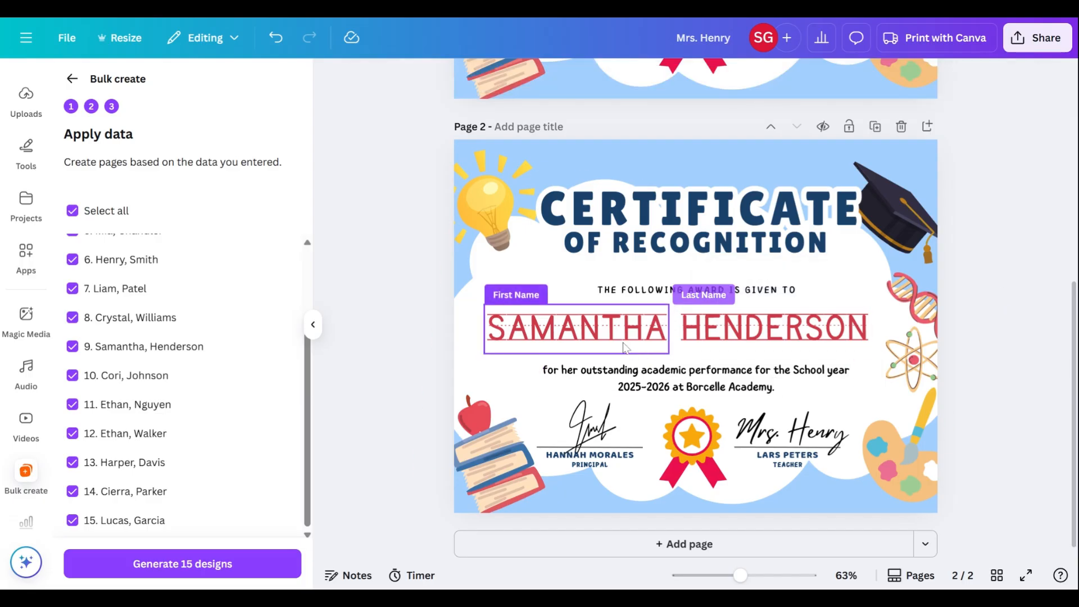
mouse_move(617, 340)
mouse_down()
mouse_move(639, 334)
mouse_move(628, 334)
mouse_up()
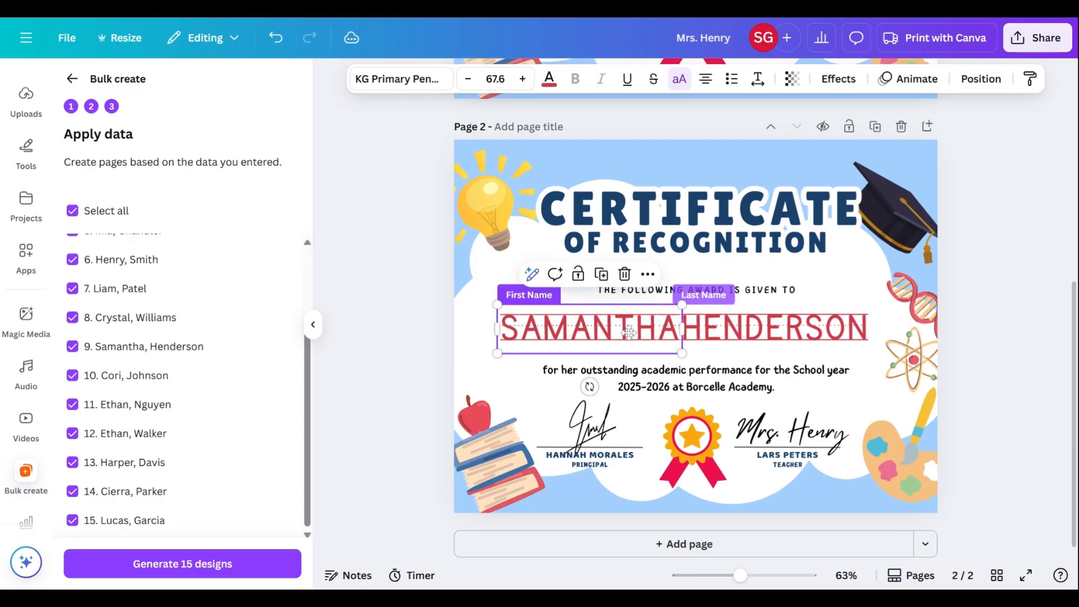
click(926, 330)
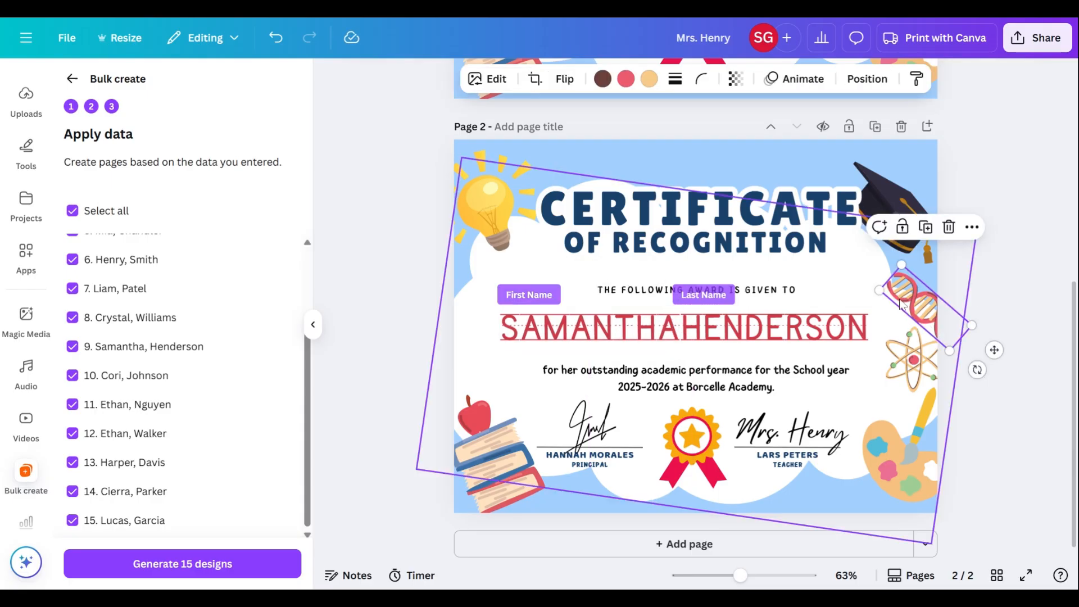
Shift the last-name text slightly away from the first name, and lower both names a little, keeping them level.
drag(786, 334, 794, 334)
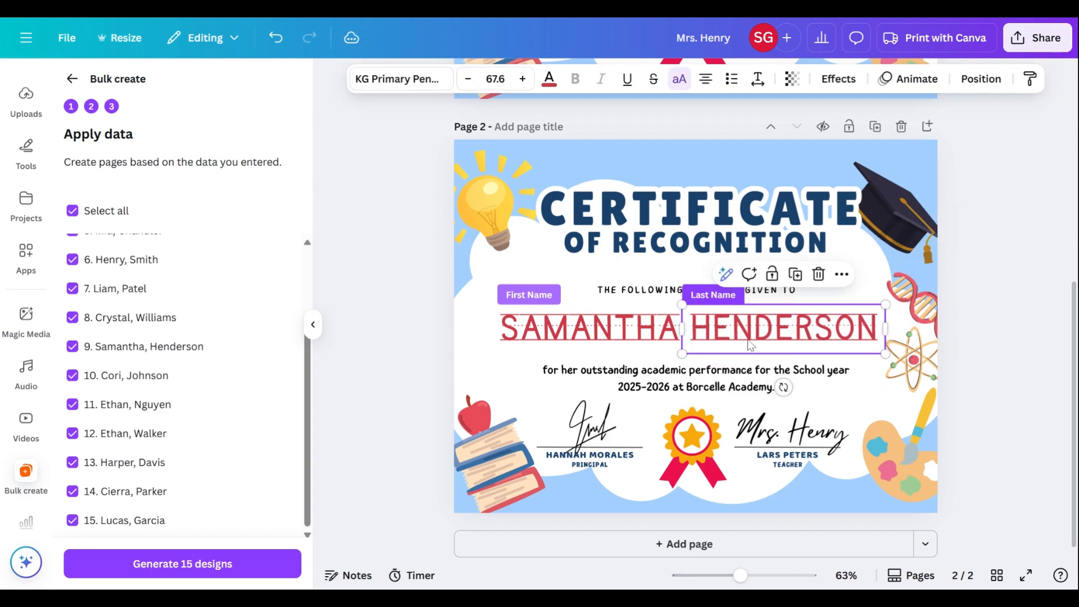
click(639, 338)
click(814, 320)
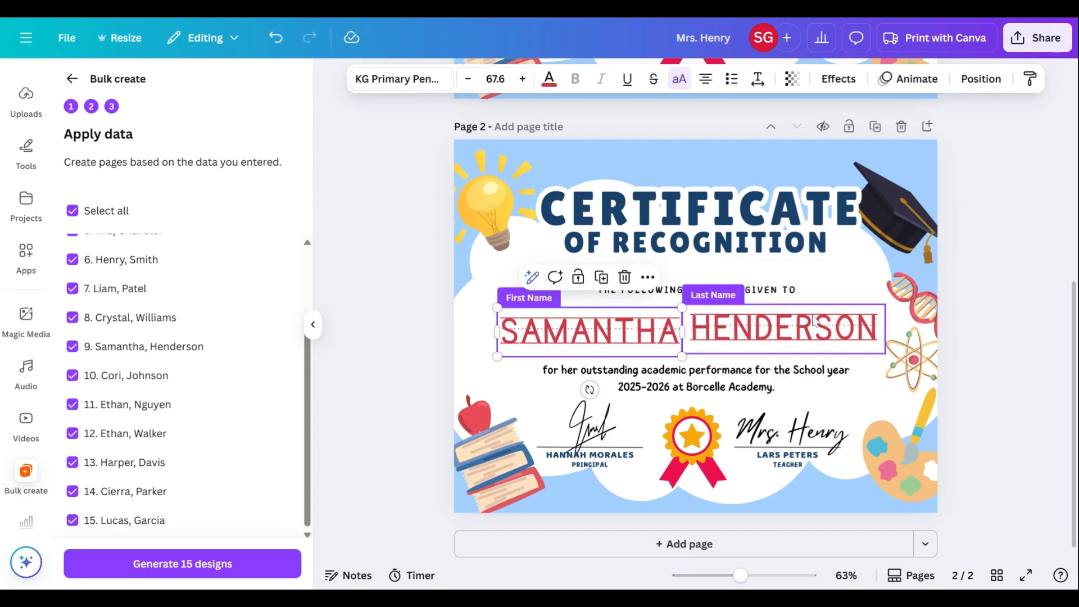
drag(815, 319, 815, 322)
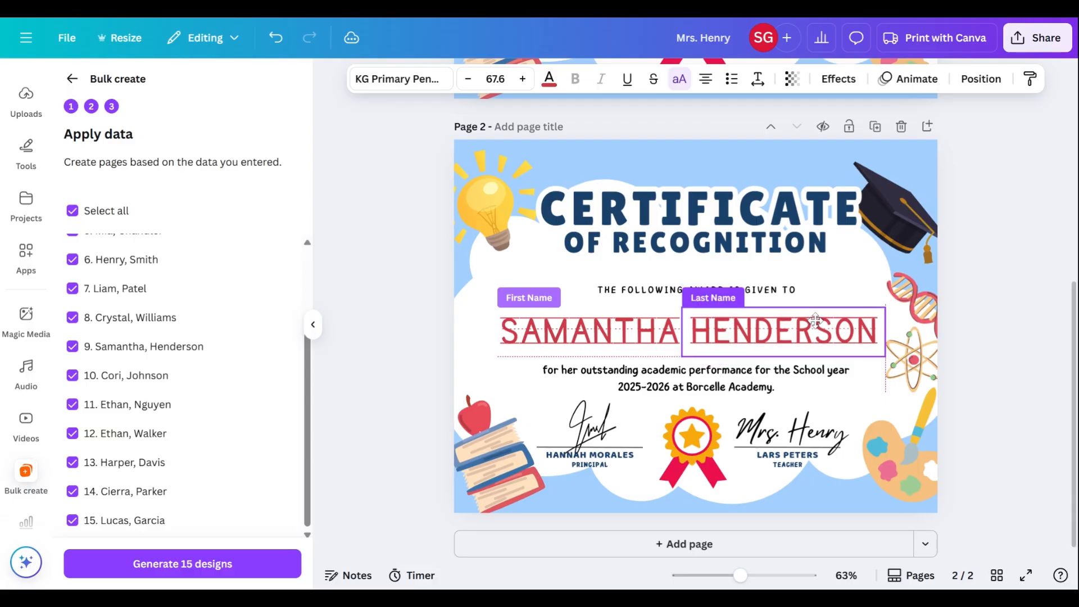
click(1019, 284)
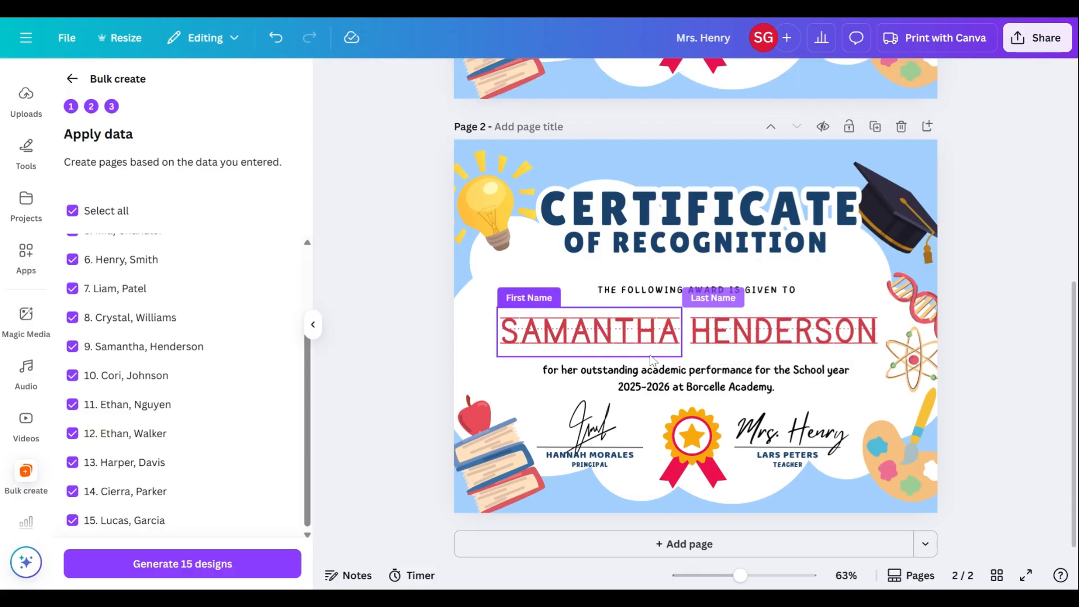
Change the font of the first-name and last-name text on page 2 to KG Primary Penmanship.
click(617, 348)
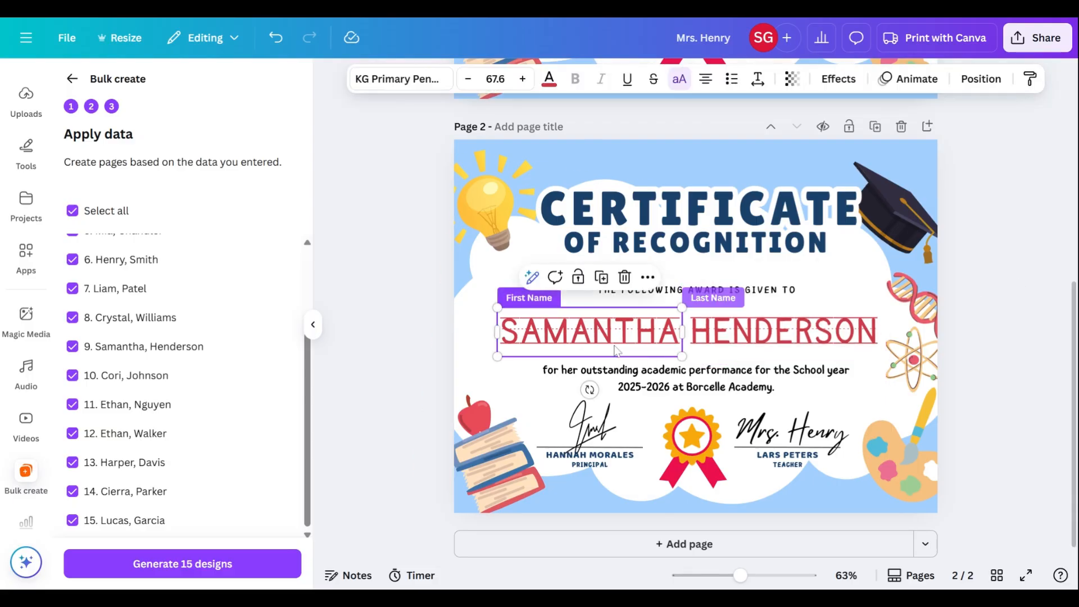
click(396, 82)
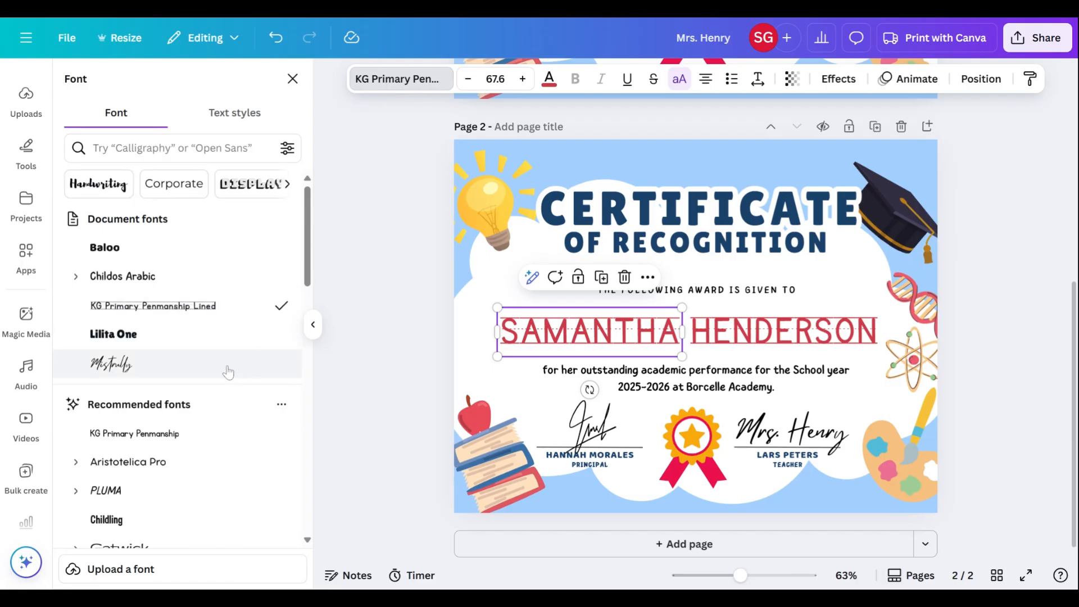
scroll(227, 370, down, 2)
click(196, 383)
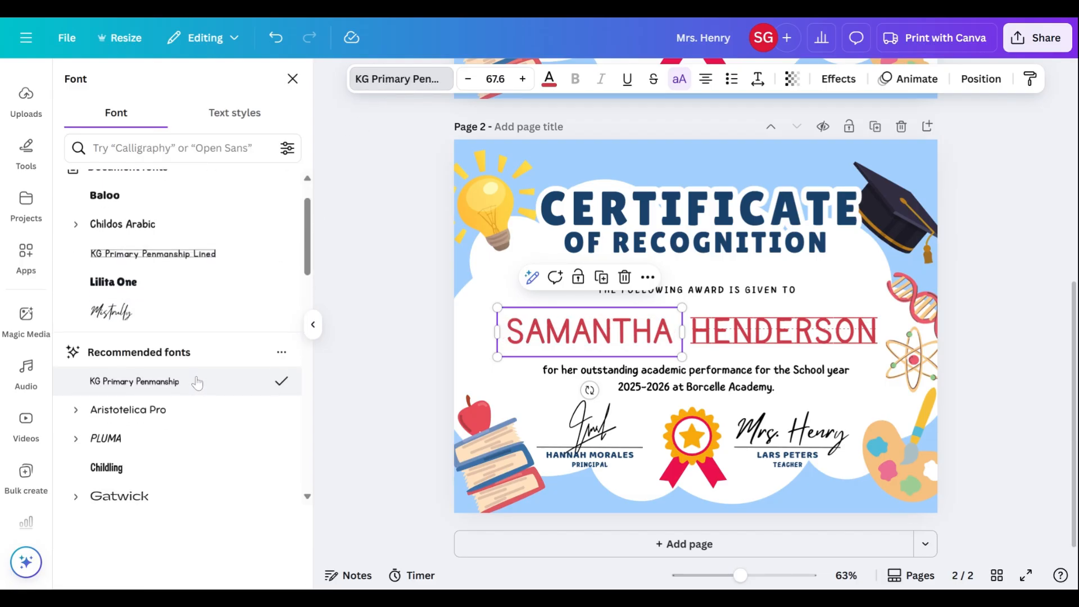
key(Tab)
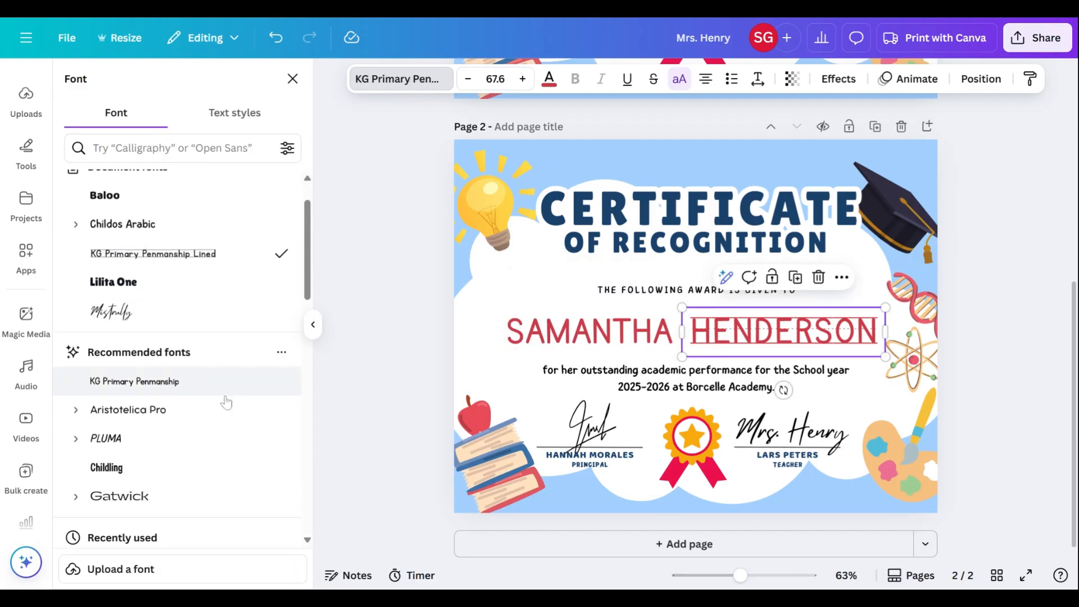
click(135, 382)
Move the first-name and last-name text on page 2 closer together to tighten the gap.
drag(770, 336, 765, 335)
drag(630, 325, 640, 324)
click(978, 288)
click(980, 293)
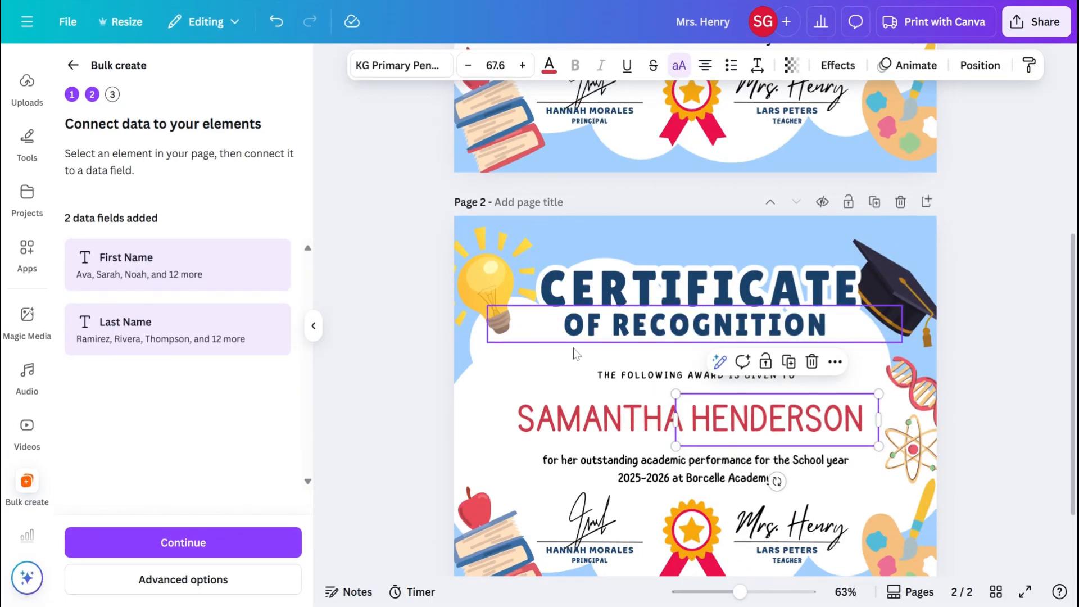
Proceed to applying the data, generate the 15 designs with all entries selected, and open the created design.
scroll(574, 353, down, 2)
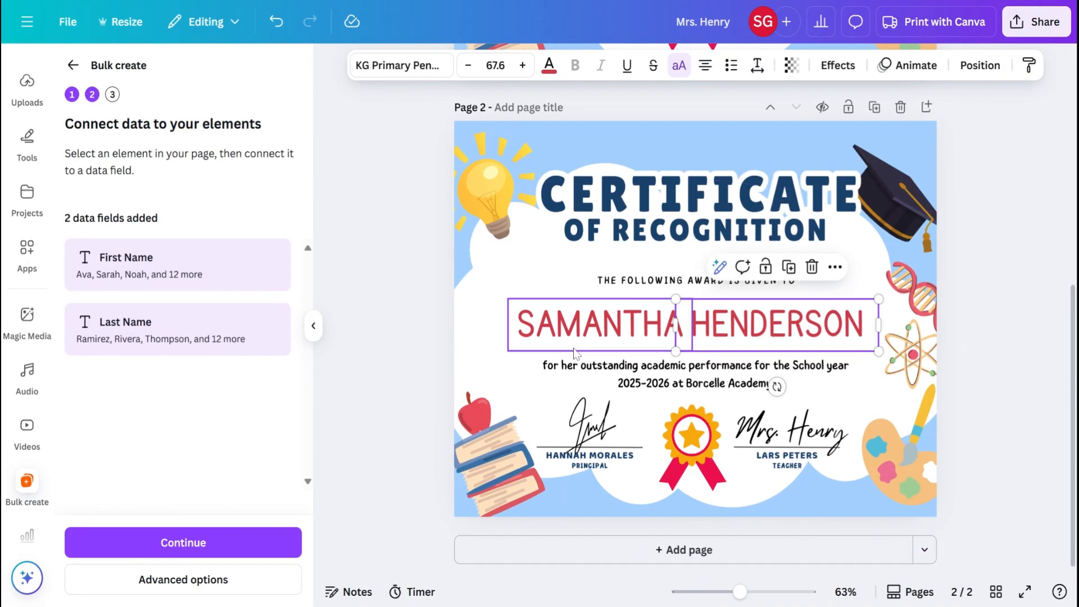
click(201, 543)
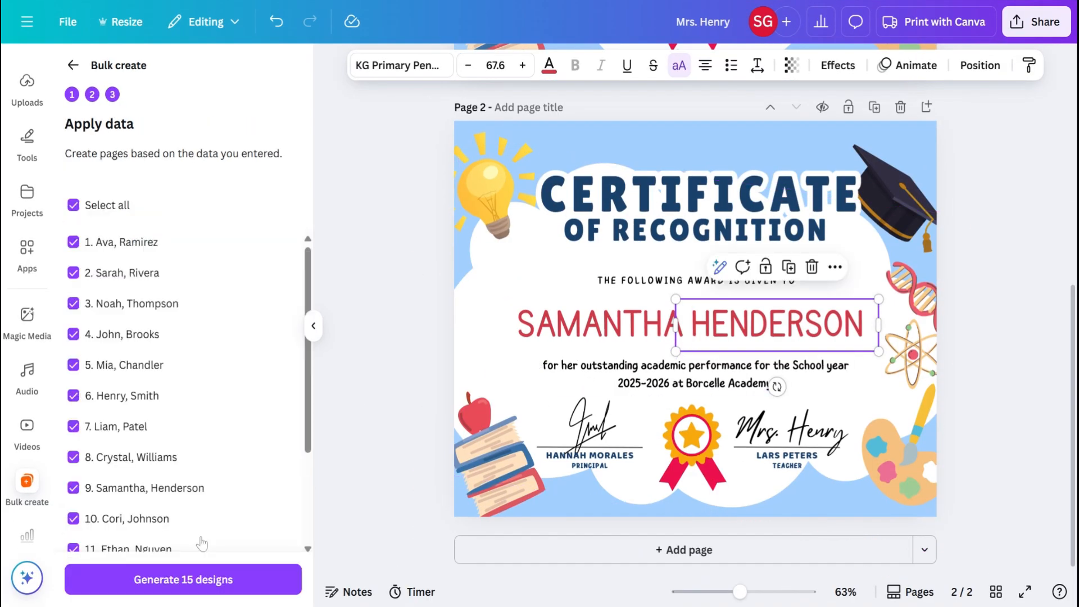
scroll(208, 360, down, 3)
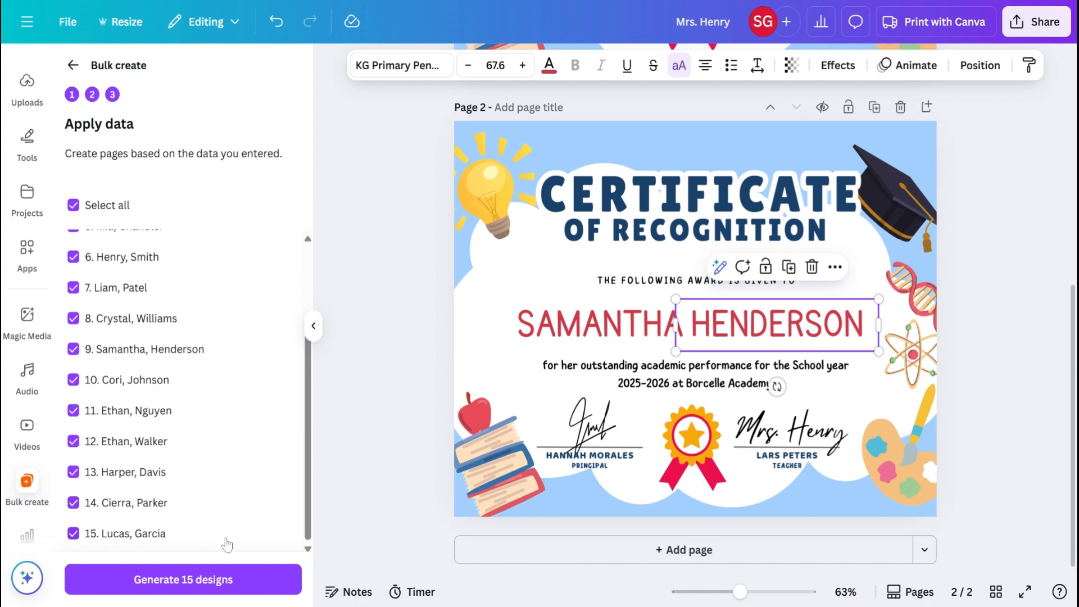
click(205, 582)
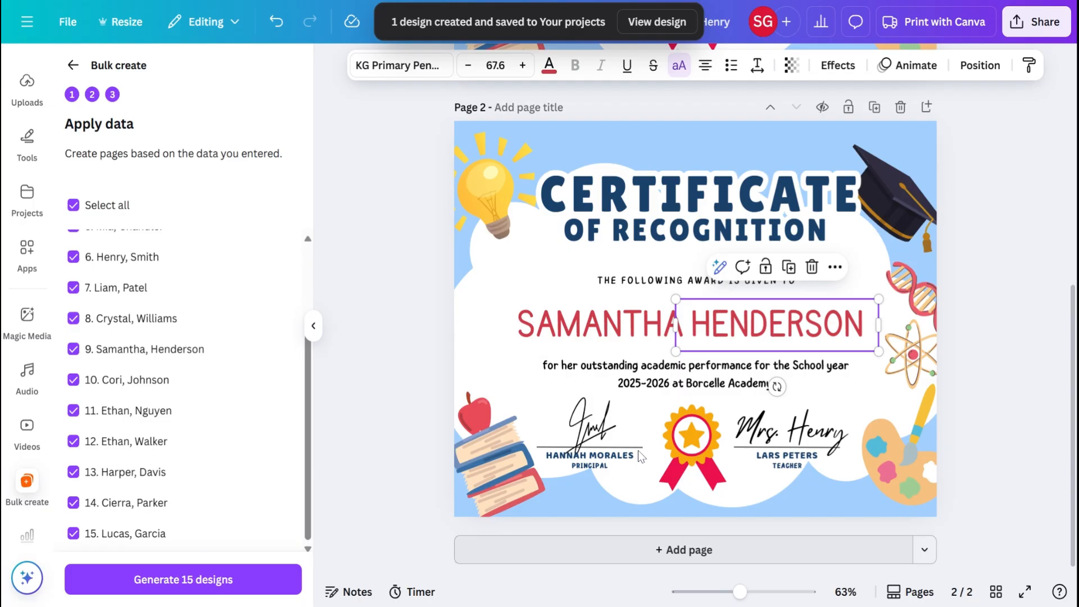
click(681, 26)
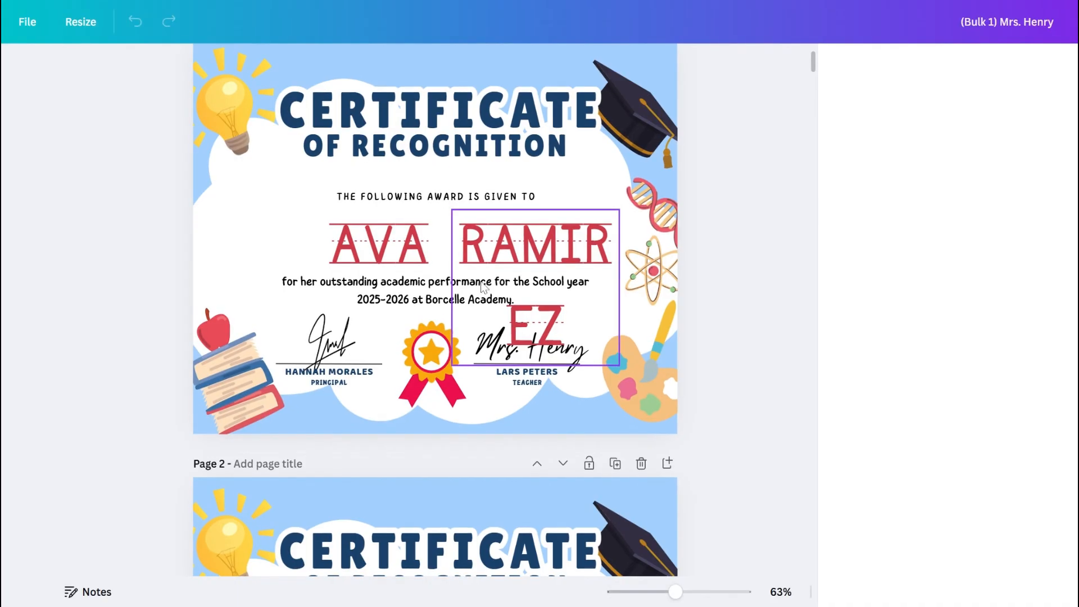
Review the generated certificate pages, comparing how names of different lengths fit in the lined and unlined font versions.
scroll(453, 381, down, 20)
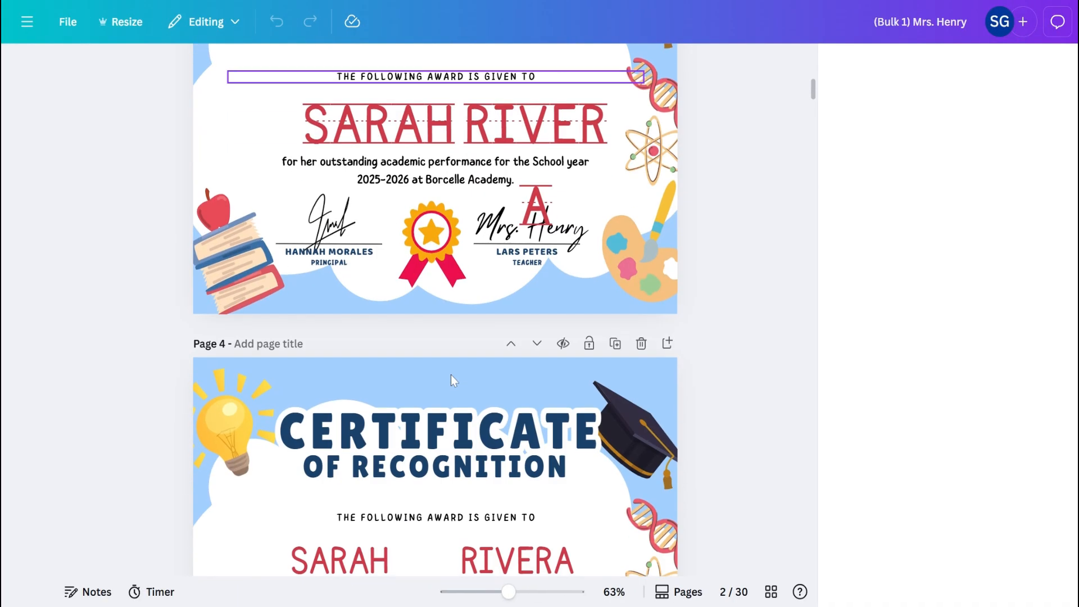
scroll(435, 309, down, 20)
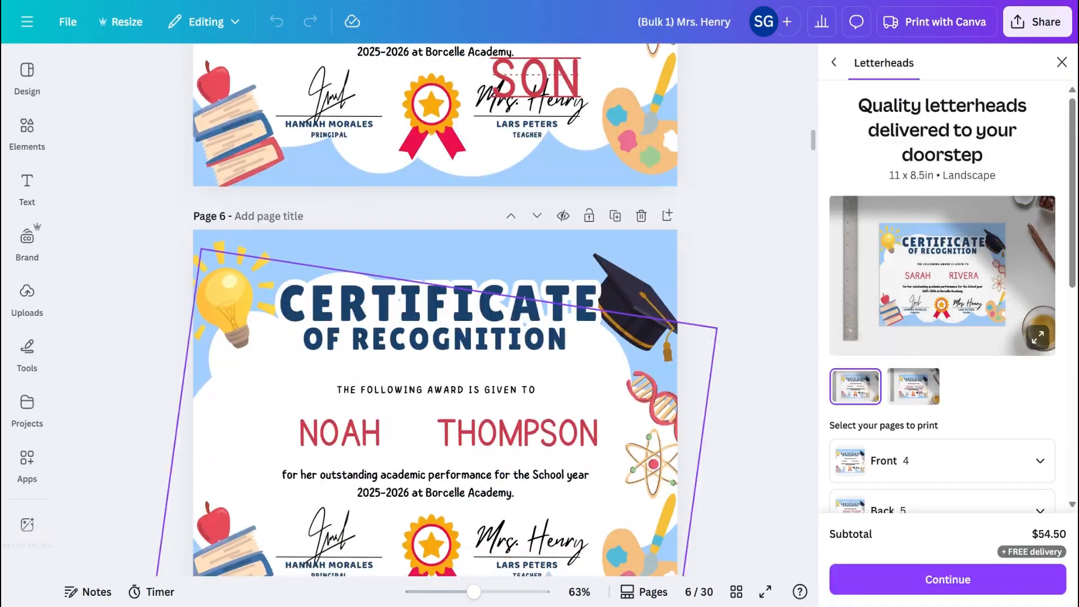
scroll(433, 306, down, 15)
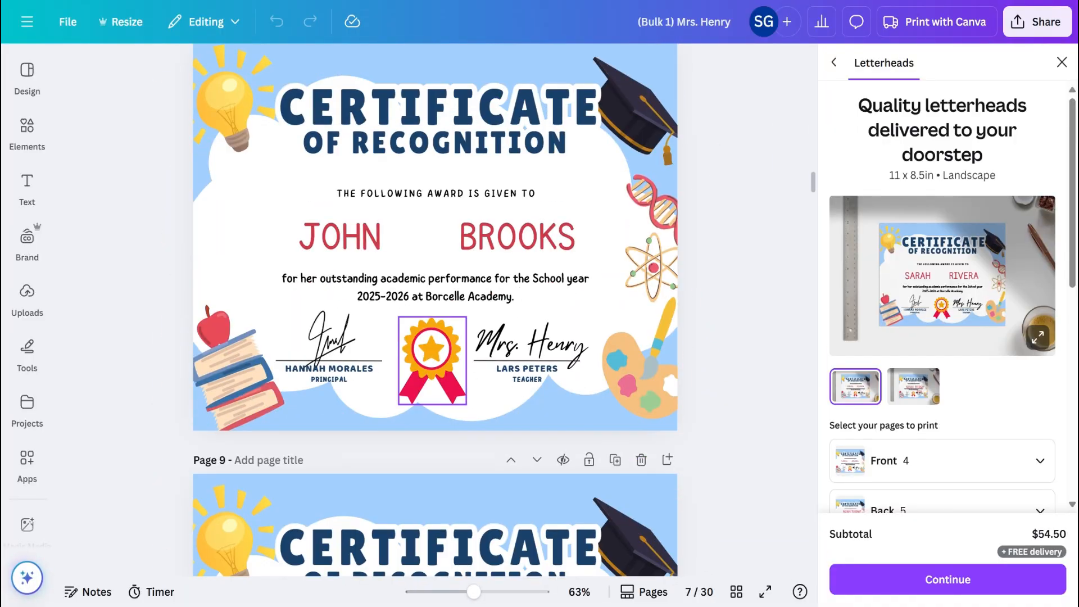
scroll(432, 306, down, 15)
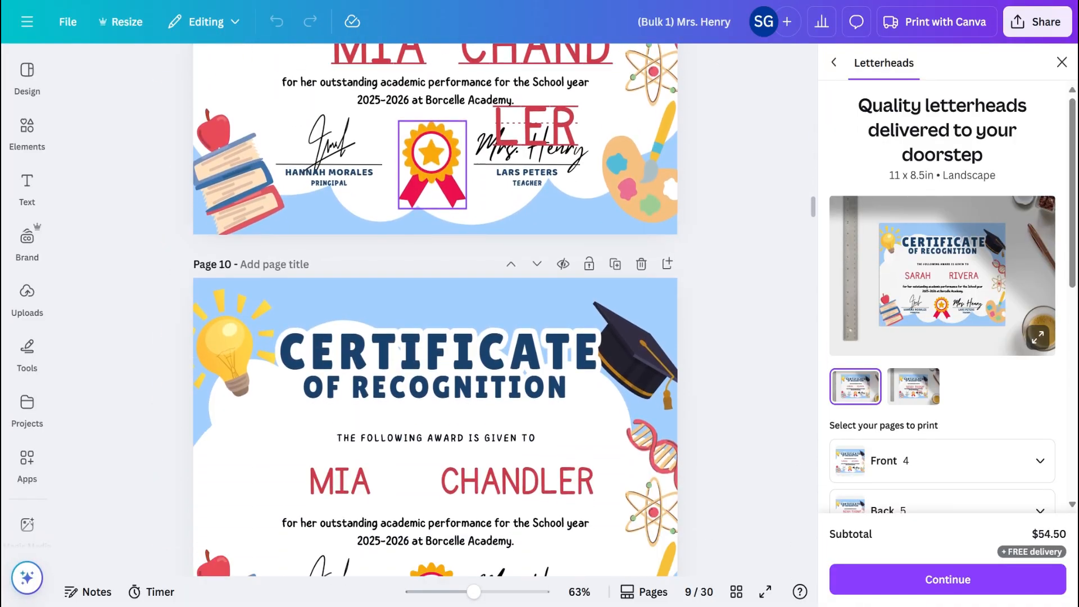
scroll(433, 306, down, 8)
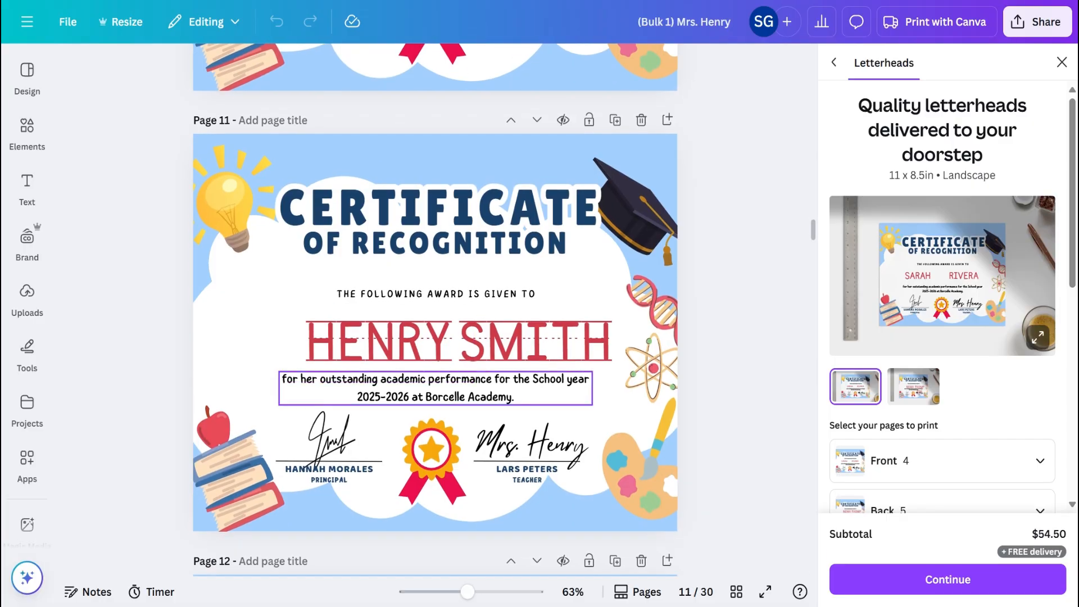
scroll(438, 359, down, 8)
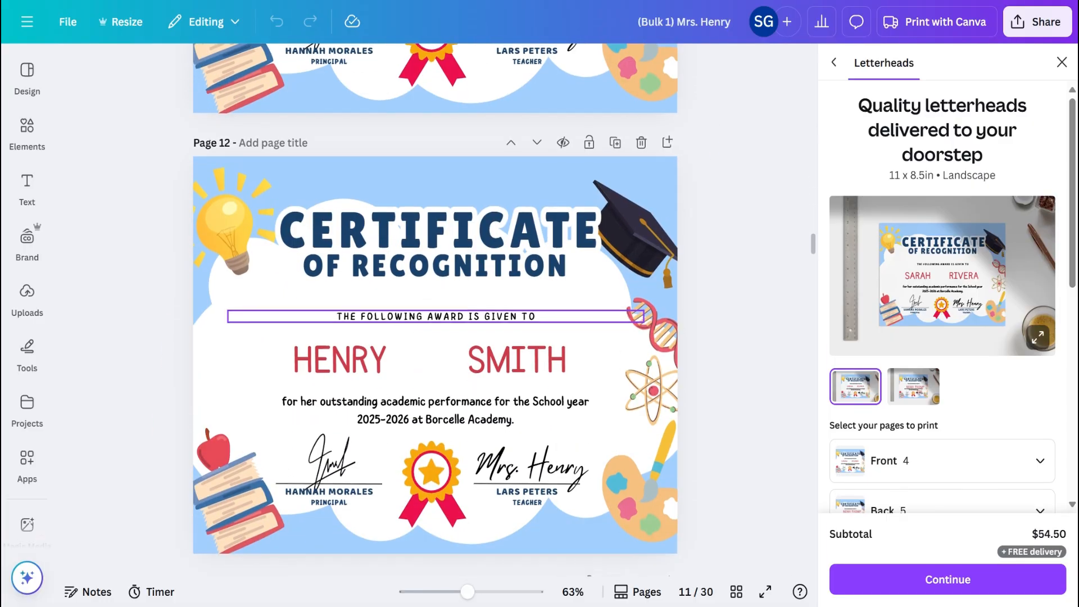
scroll(484, 353, up, 6)
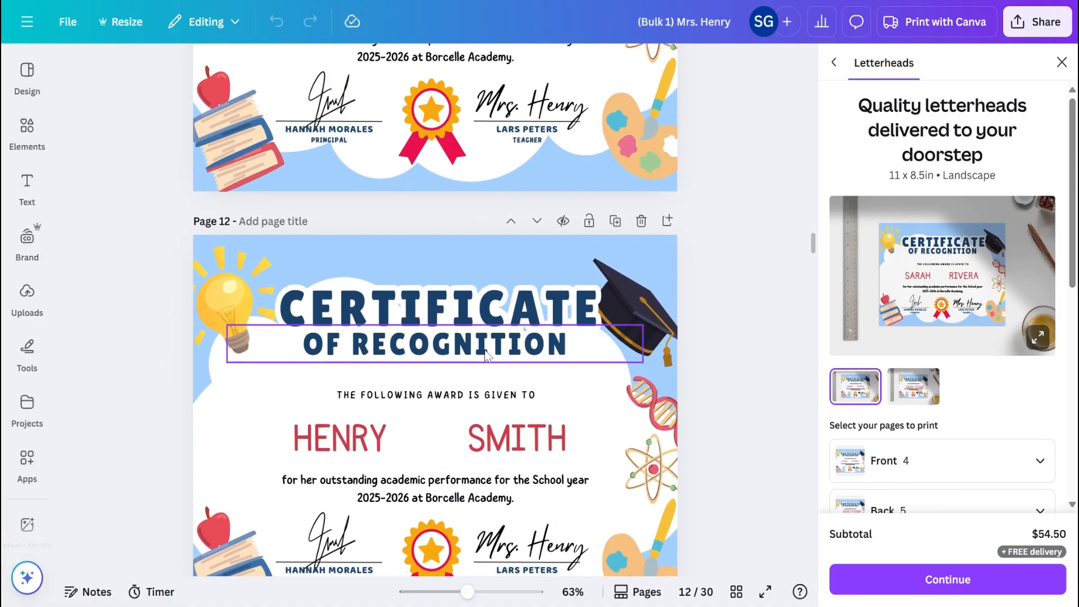
scroll(493, 199, down, 2)
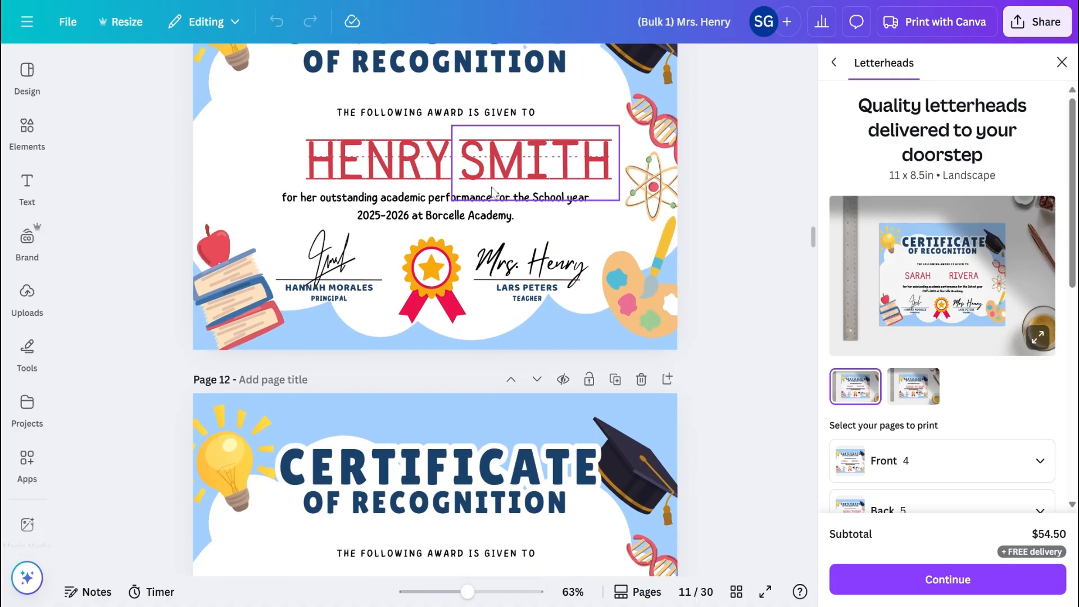
scroll(489, 194, down, 2)
scroll(406, 208, up, 3)
scroll(438, 362, down, 18)
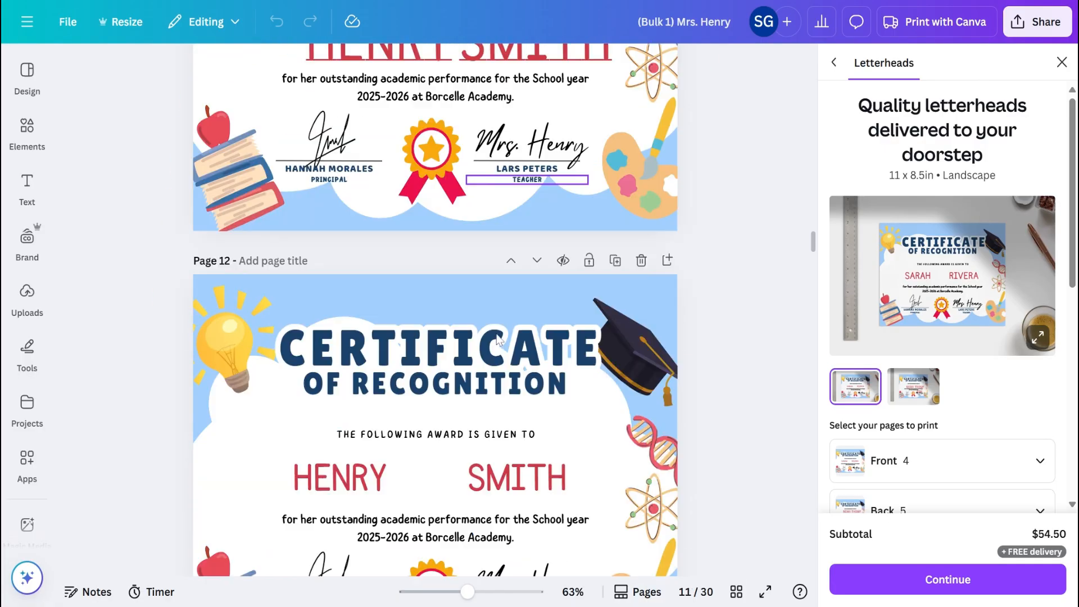
scroll(438, 363, down, 15)
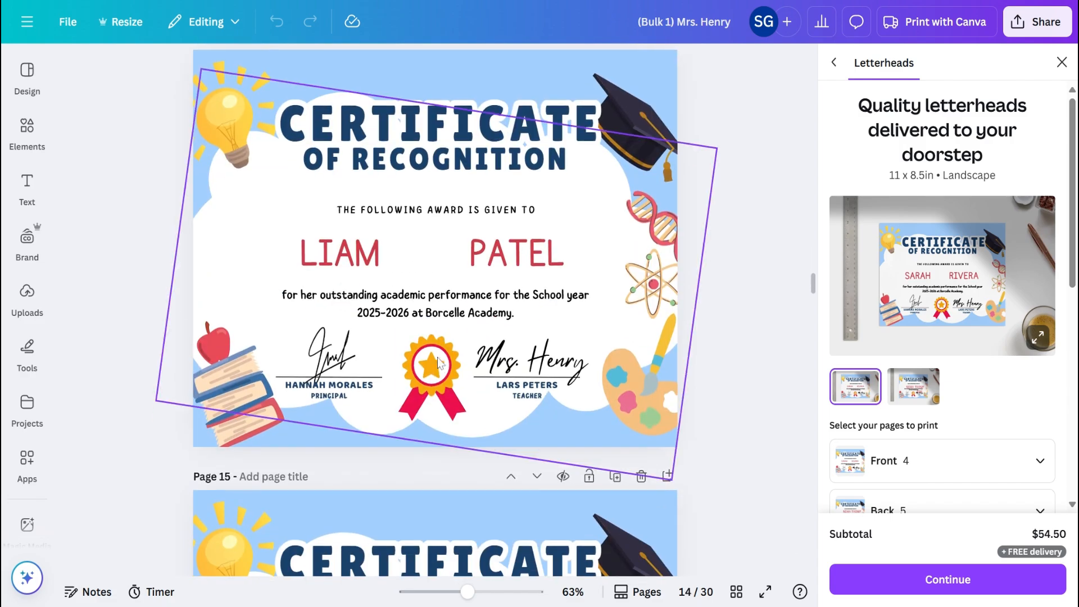
scroll(394, 281, up, 3)
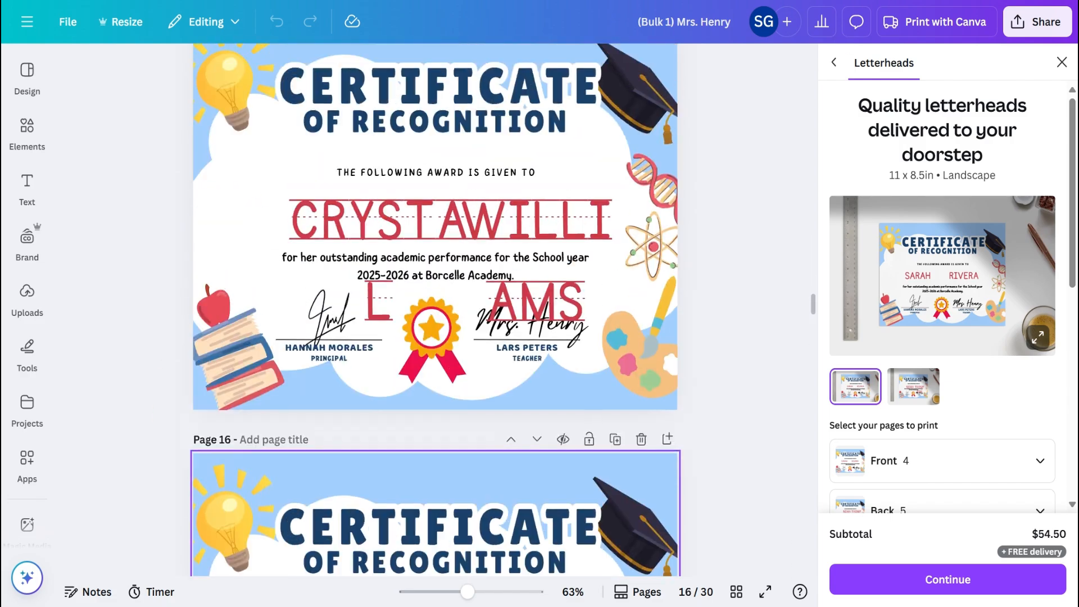
Widen the first-name and last-name text boxes on page 15 so each name fits on one line.
click(378, 268)
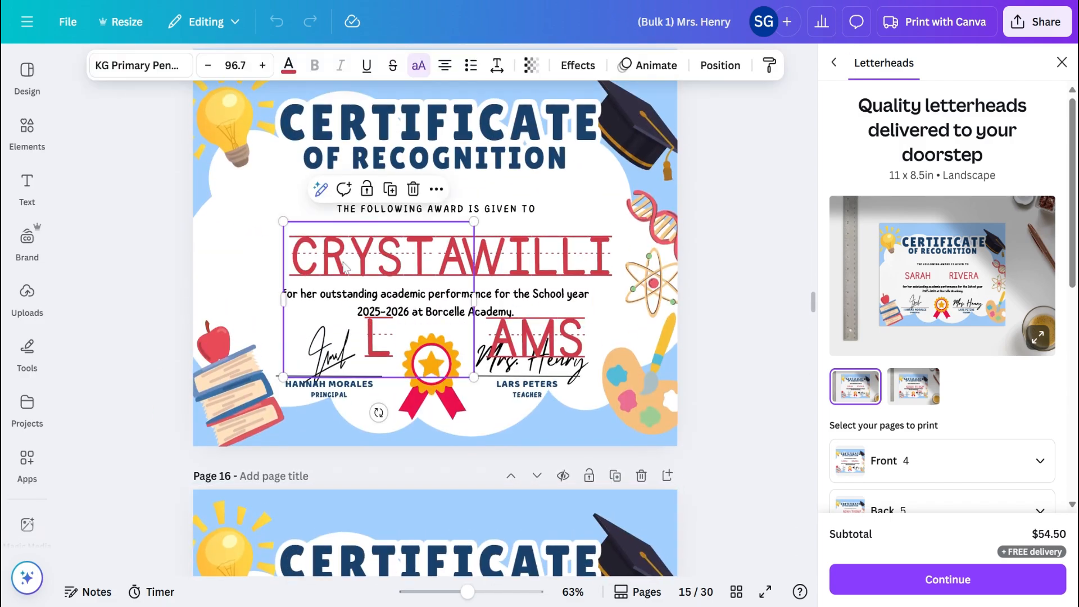
drag(282, 302, 246, 302)
click(560, 260)
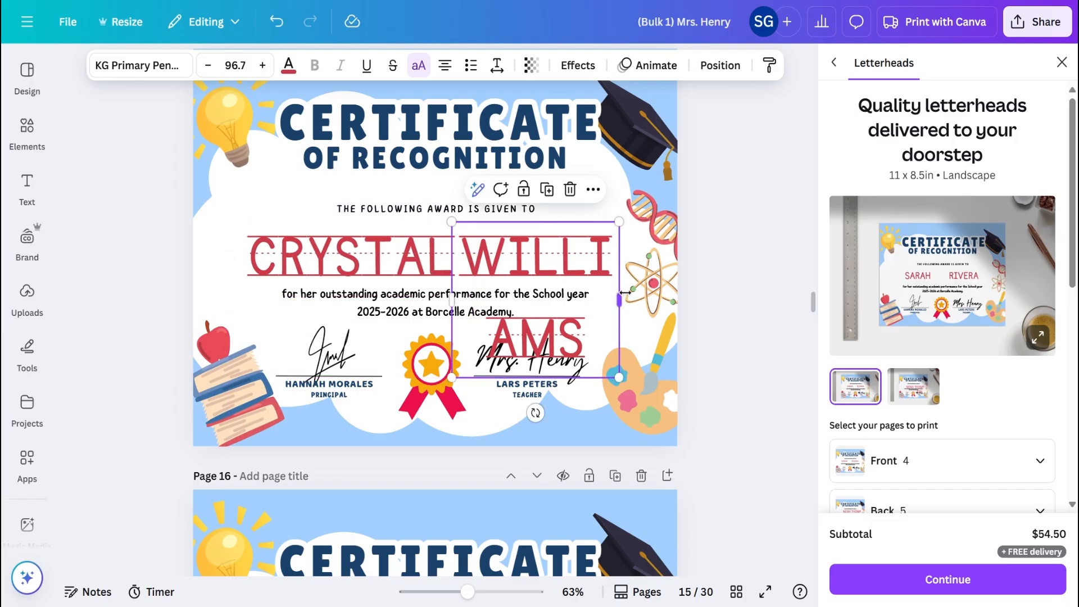
drag(625, 292, 742, 299)
Scale down both names on page 15, with the last name at size 73, and align them side by side.
click(358, 262)
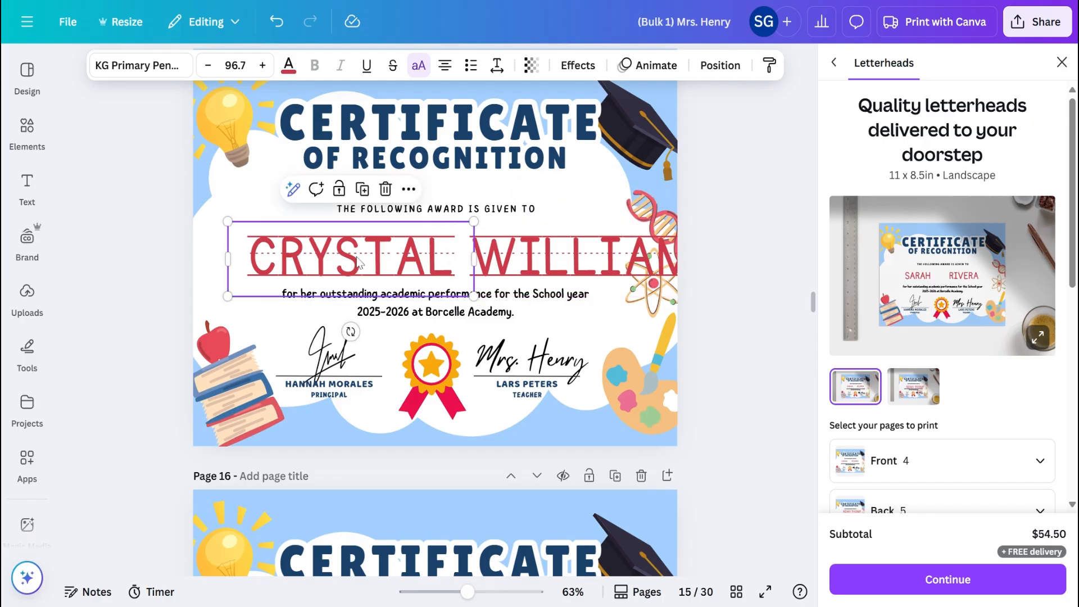
drag(472, 223, 416, 256)
drag(518, 259, 493, 256)
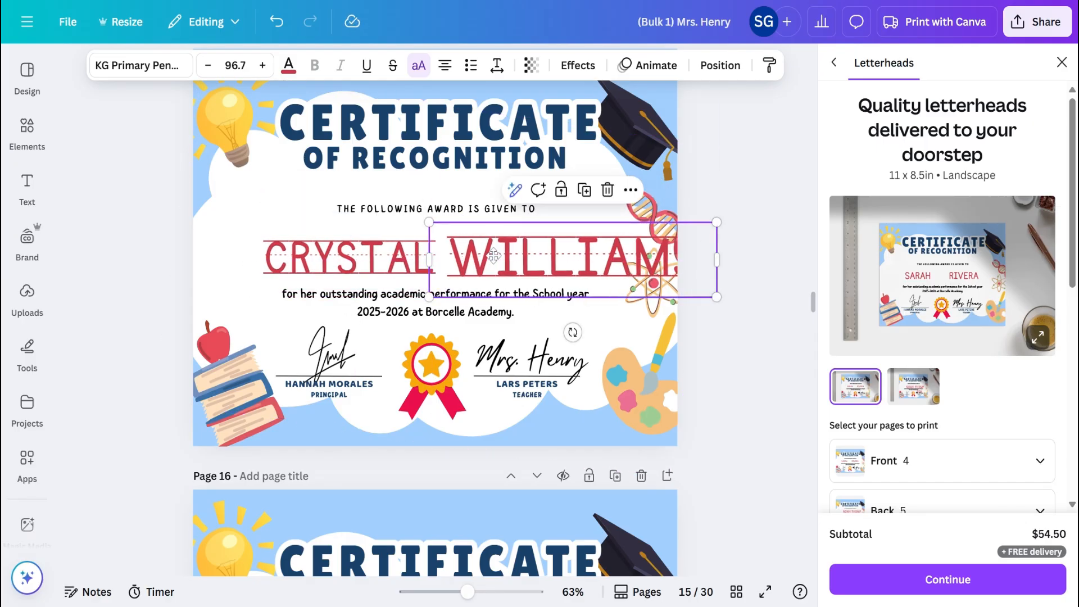
drag(722, 221, 647, 231)
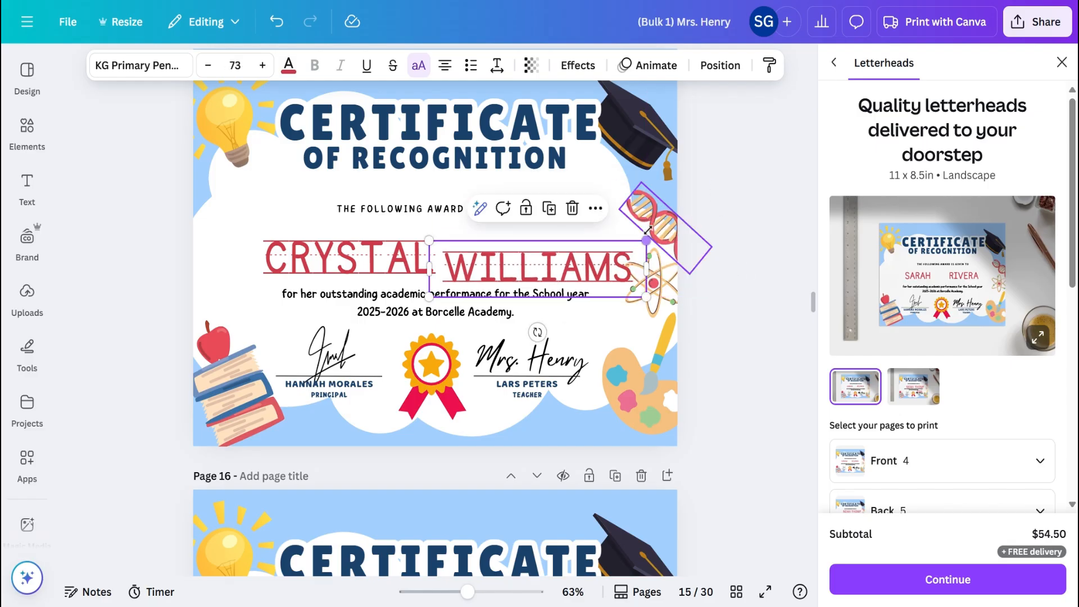
drag(590, 270, 582, 251)
Move the first name on page 16 closer to the last name.
scroll(581, 251, down, 8)
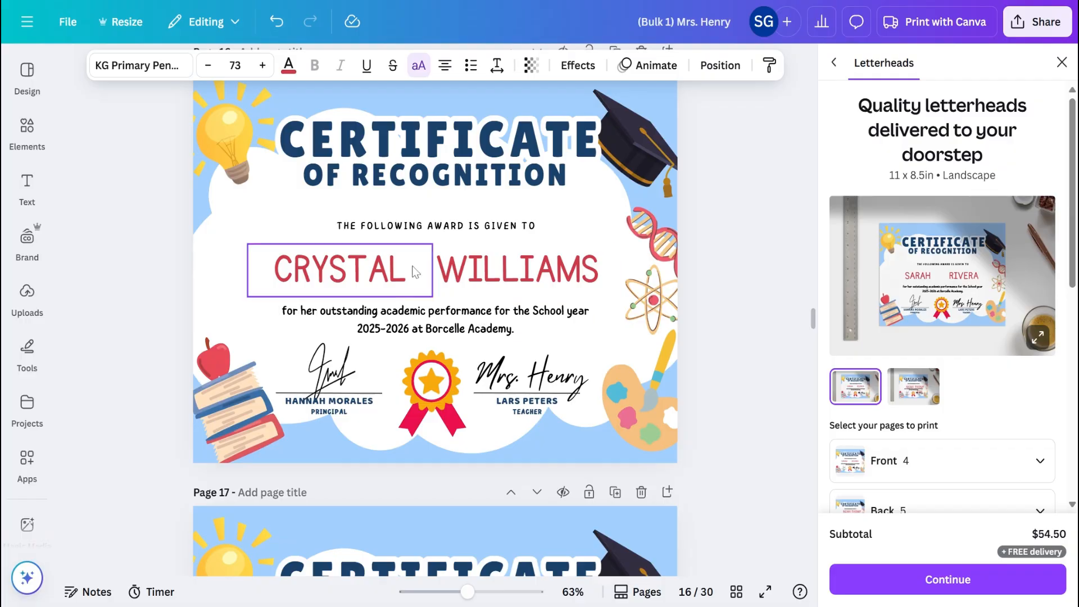
drag(376, 273, 397, 266)
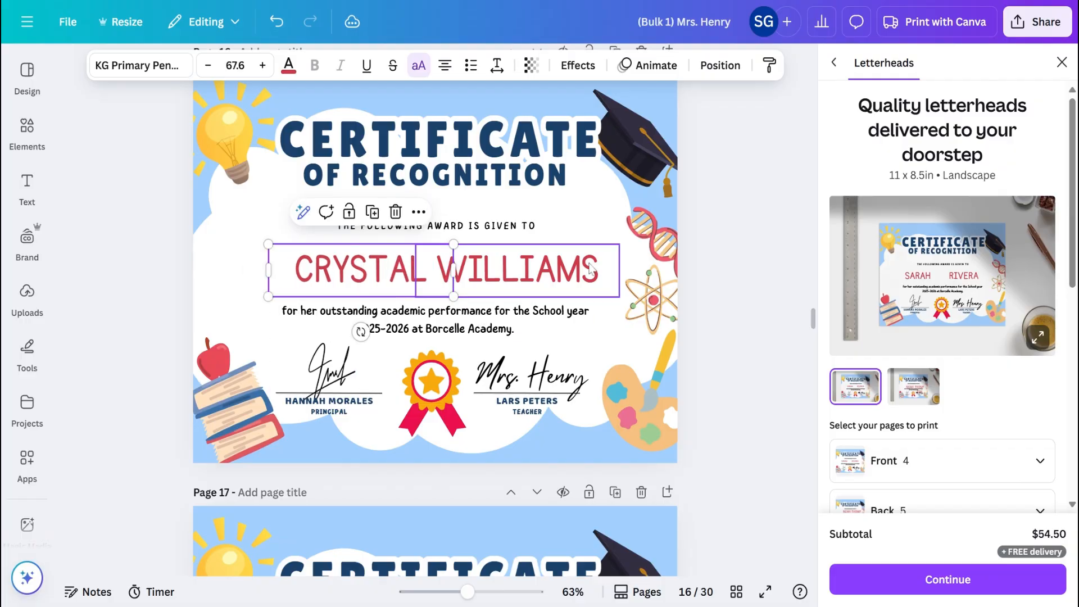
click(742, 239)
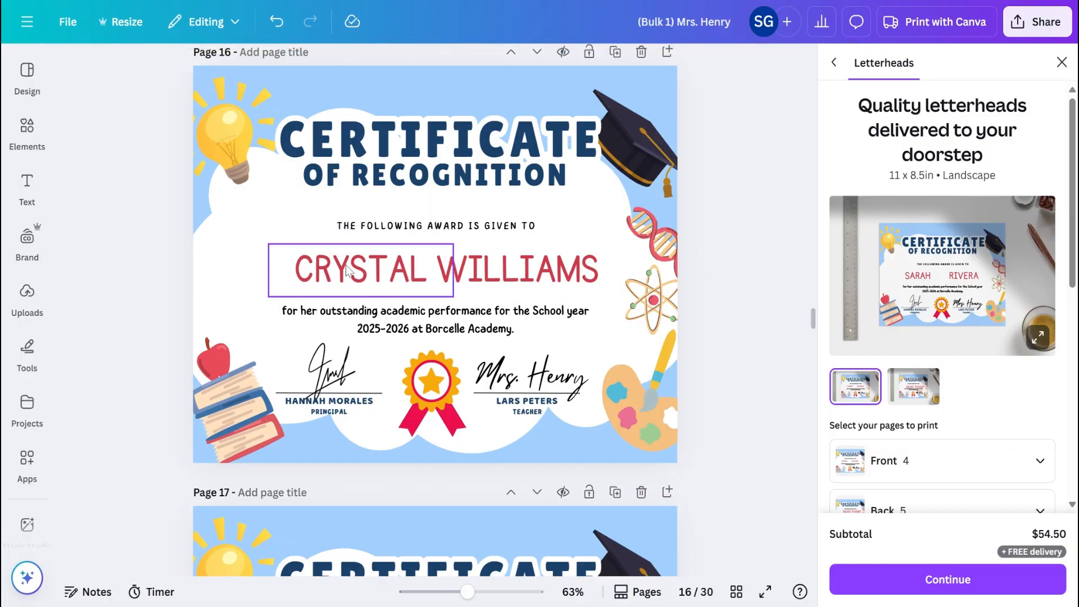
Undo the accidental shift of page 16's white cloud background, lock the cloud, and select both names together.
drag(245, 270, 471, 284)
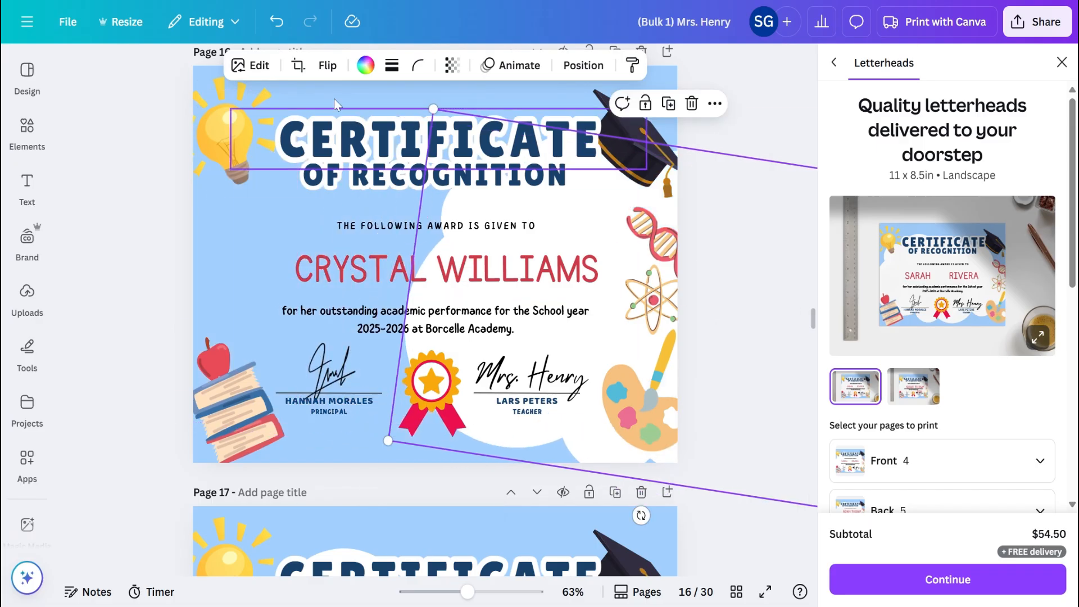
click(275, 22)
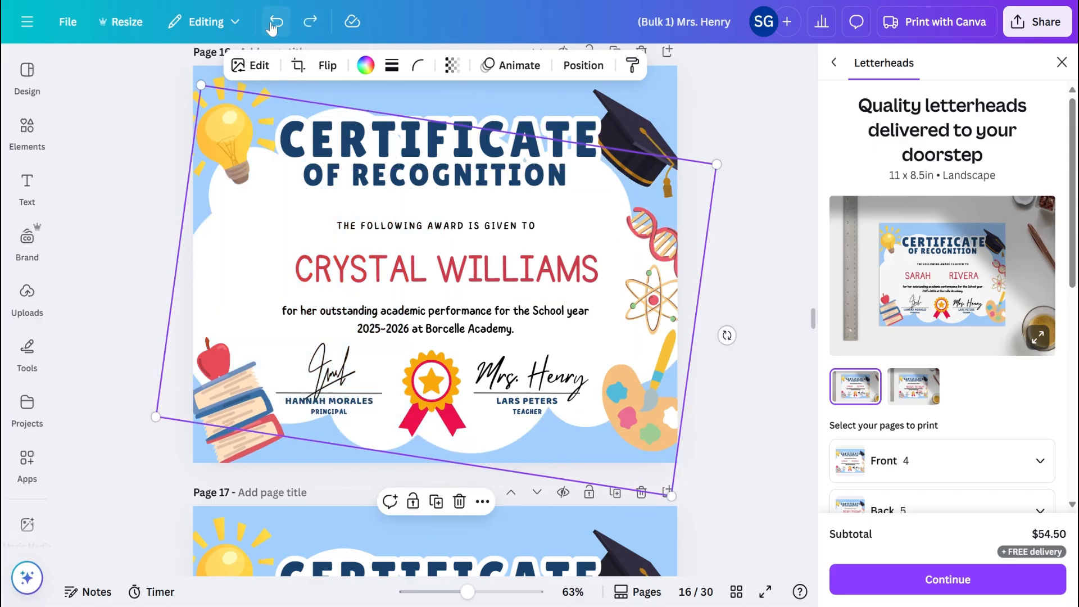
click(412, 501)
drag(264, 257, 478, 272)
click(409, 212)
click(751, 221)
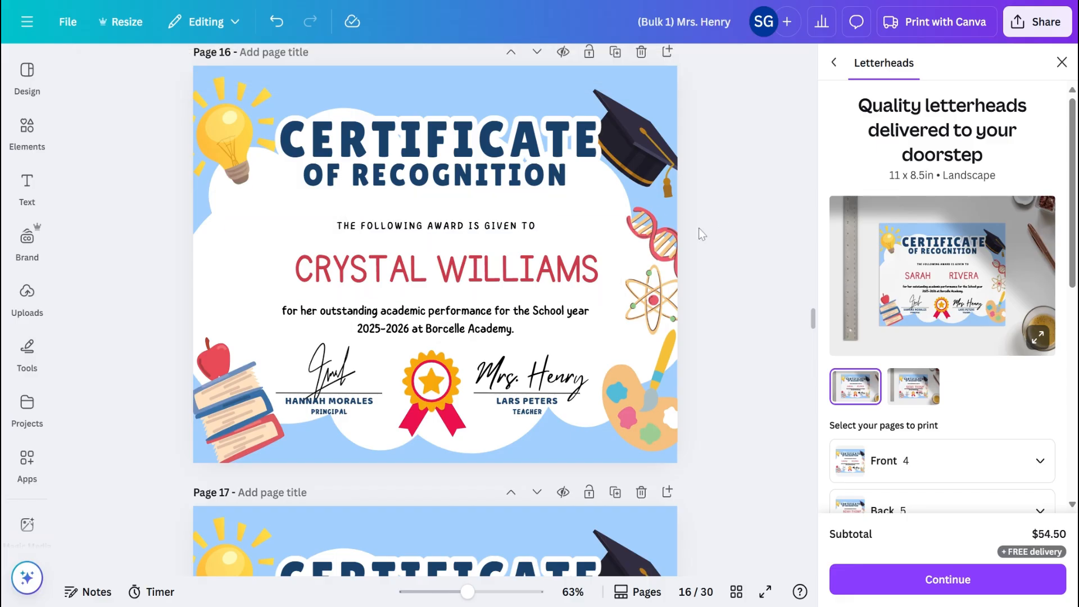
Scale the first name on page 17 down to size 54.1 and widen its box so it fits on one line.
scroll(553, 278, down, 8)
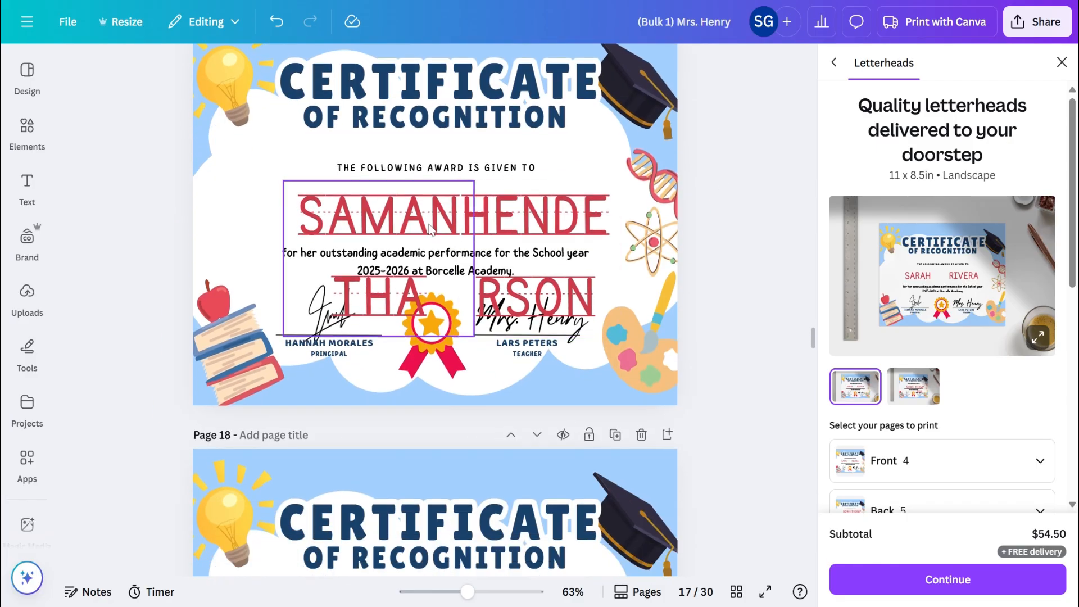
click(411, 230)
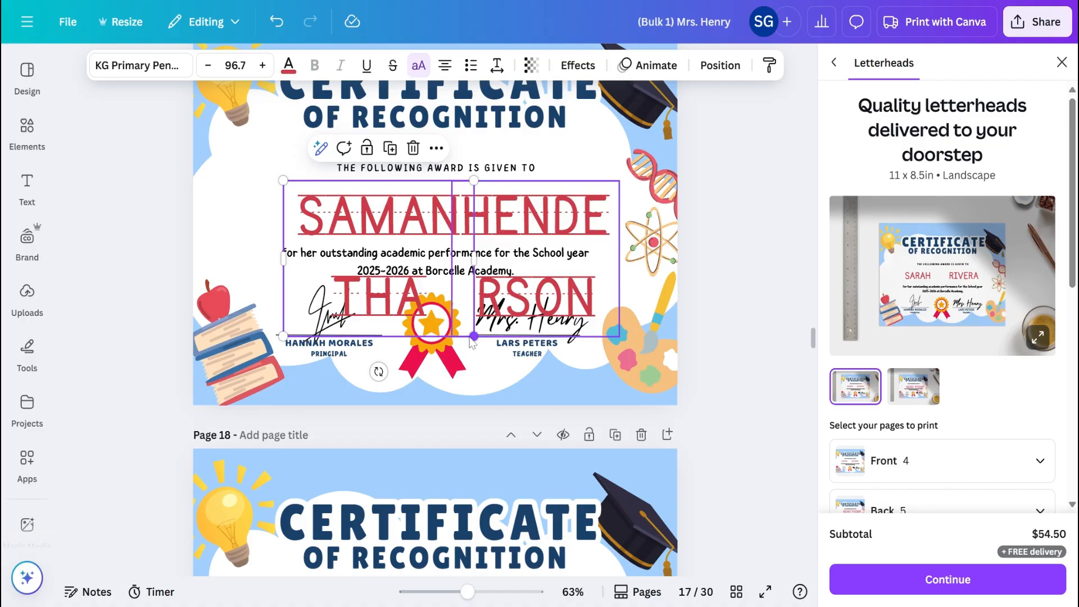
drag(474, 336, 389, 268)
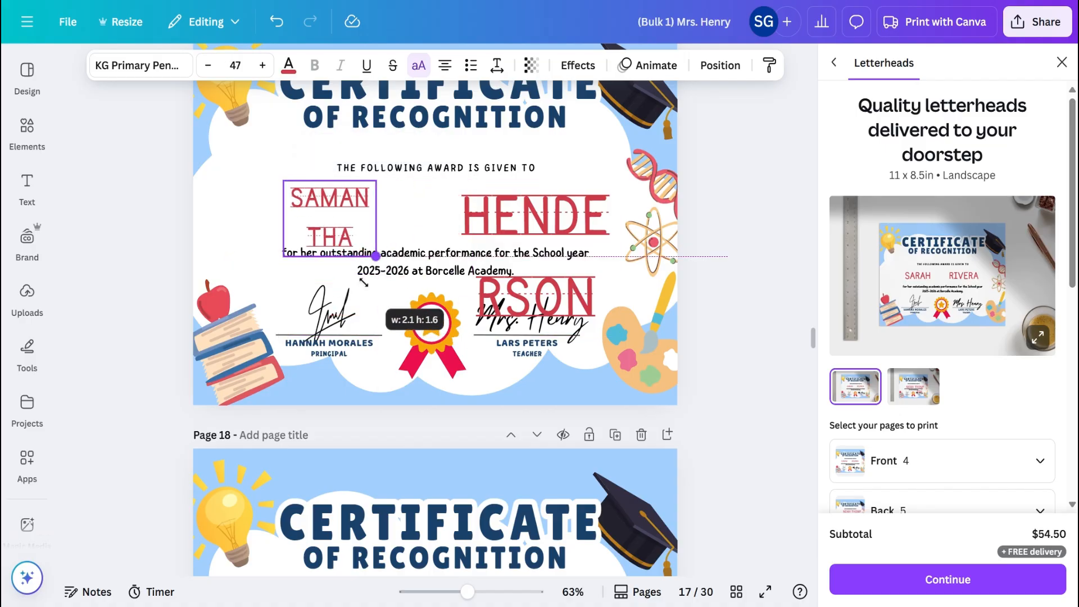
drag(396, 217, 466, 218)
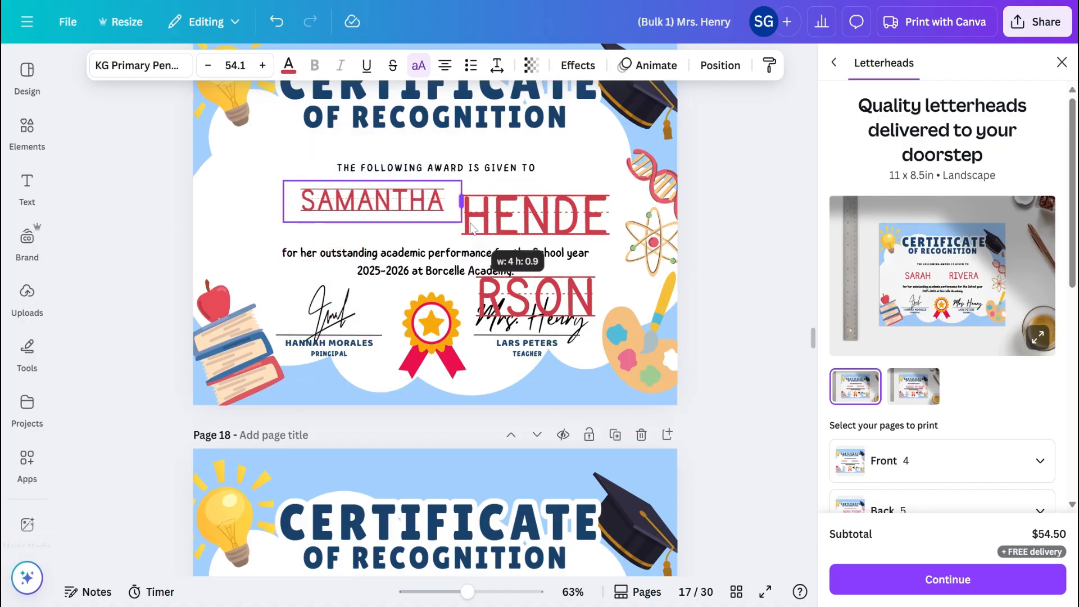
drag(377, 212, 362, 223)
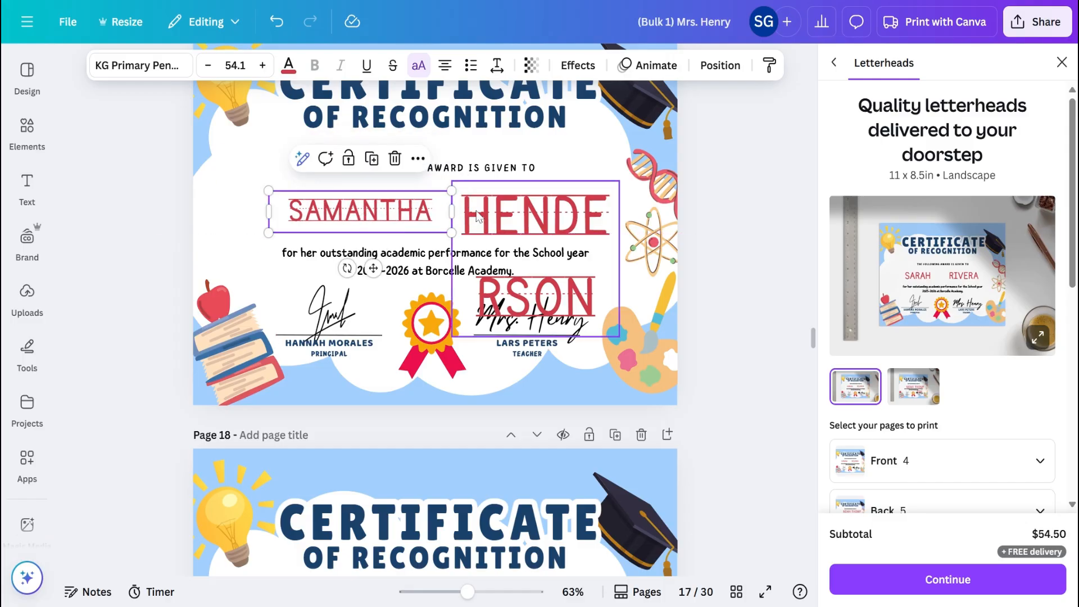
Copy the first name's style to the last name on page 17 and align the last name beside it.
right_click(349, 208)
click(409, 203)
click(515, 225)
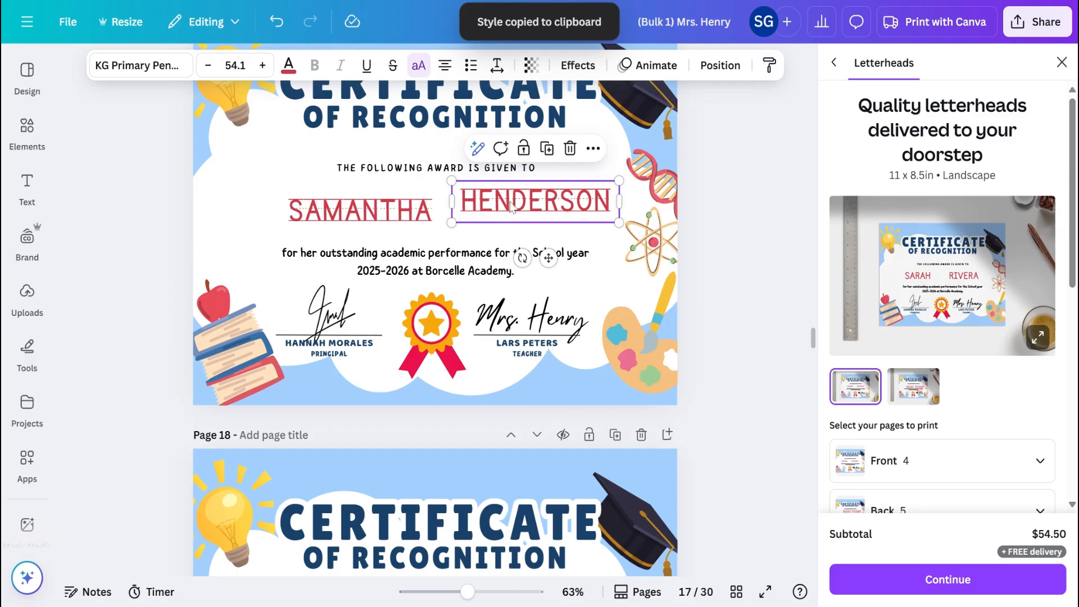
mouse_move(506, 211)
mouse_down()
mouse_move(475, 211)
mouse_move(487, 210)
mouse_up()
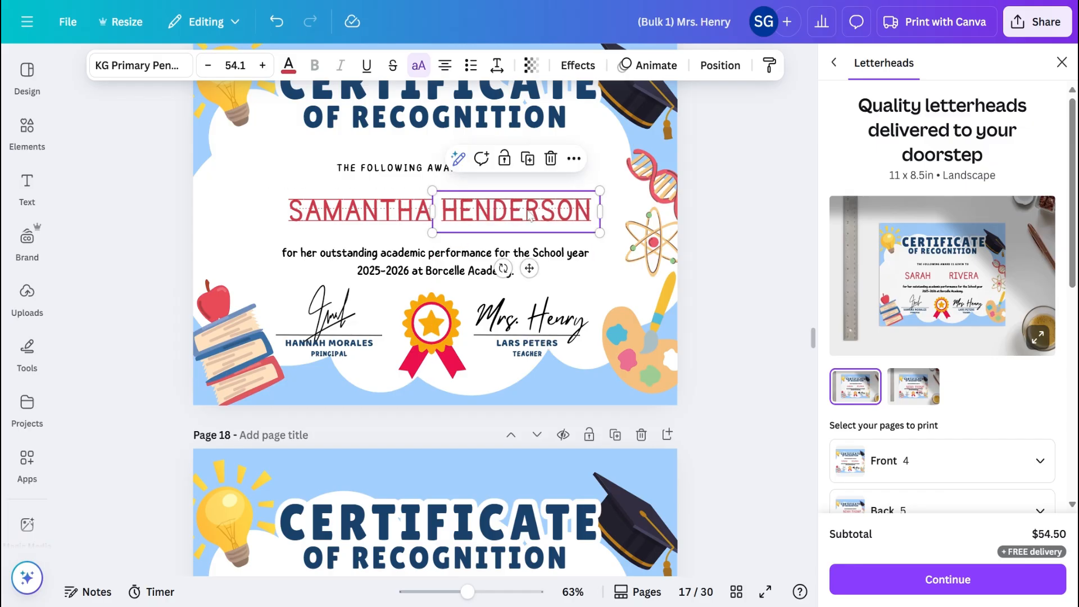
click(731, 235)
Shift the first name on page 19 away from the last name and scale it down to size 77.8.
scroll(506, 269, down, 5)
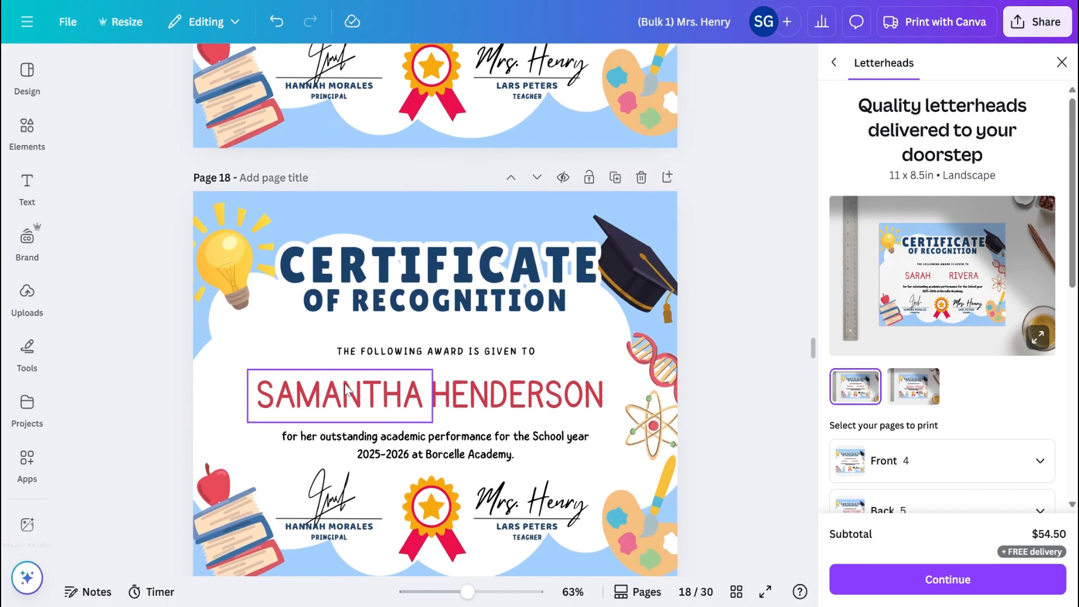
scroll(345, 389, down, 8)
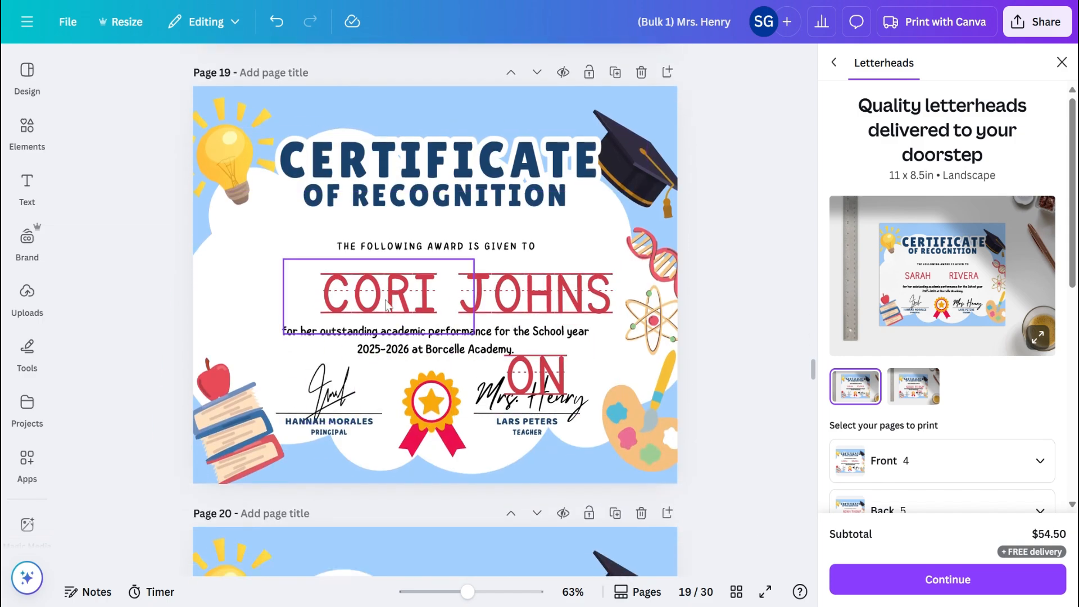
drag(386, 305, 352, 298)
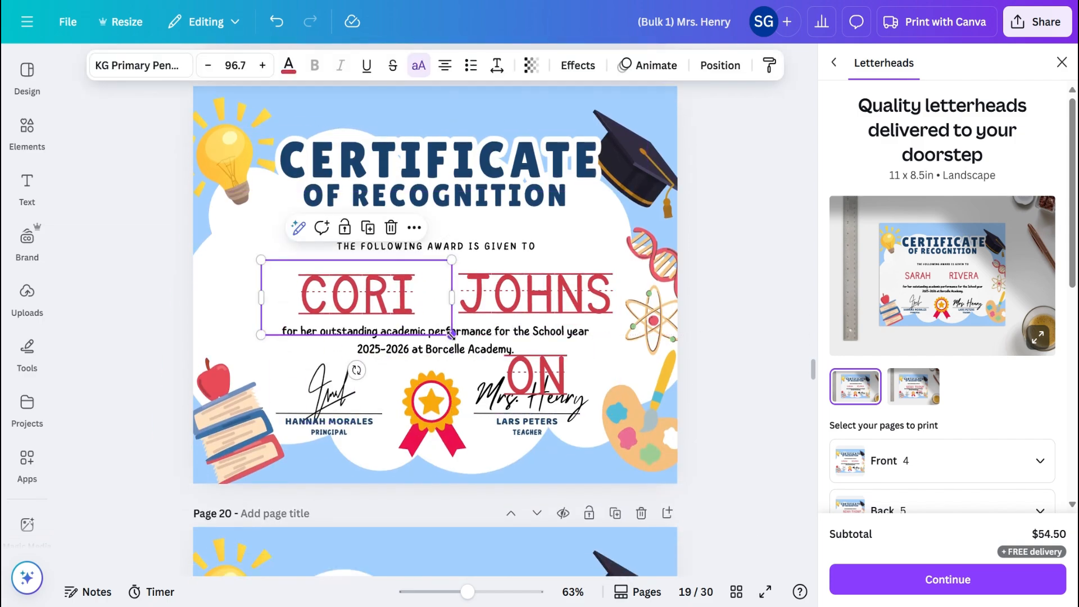
drag(452, 334, 413, 318)
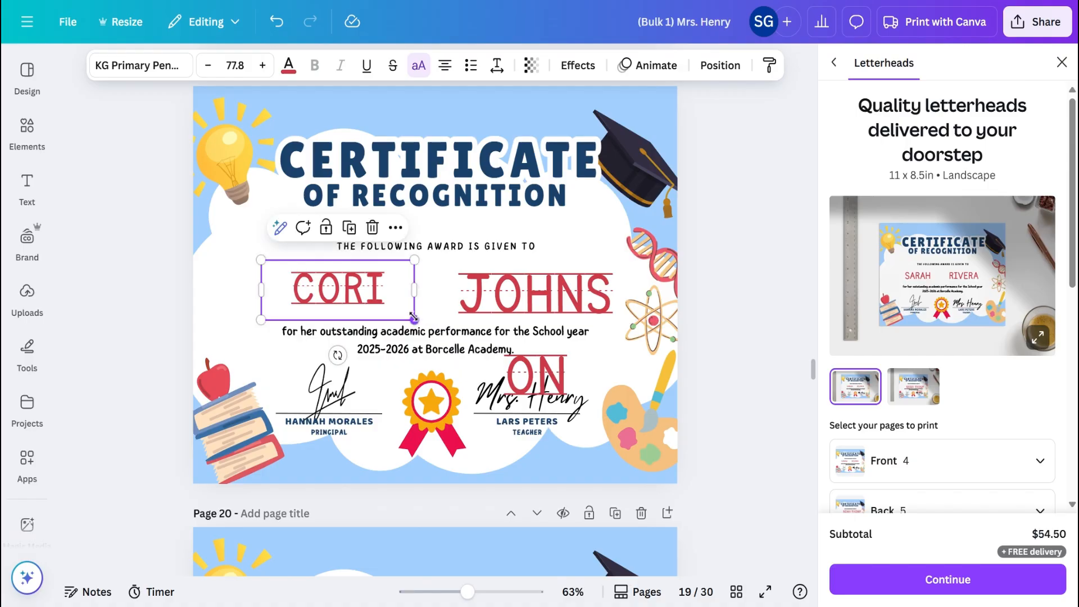
Copy the first name's style to the last name on page 19 and fit both names side by side on one line.
right_click(368, 311)
click(440, 205)
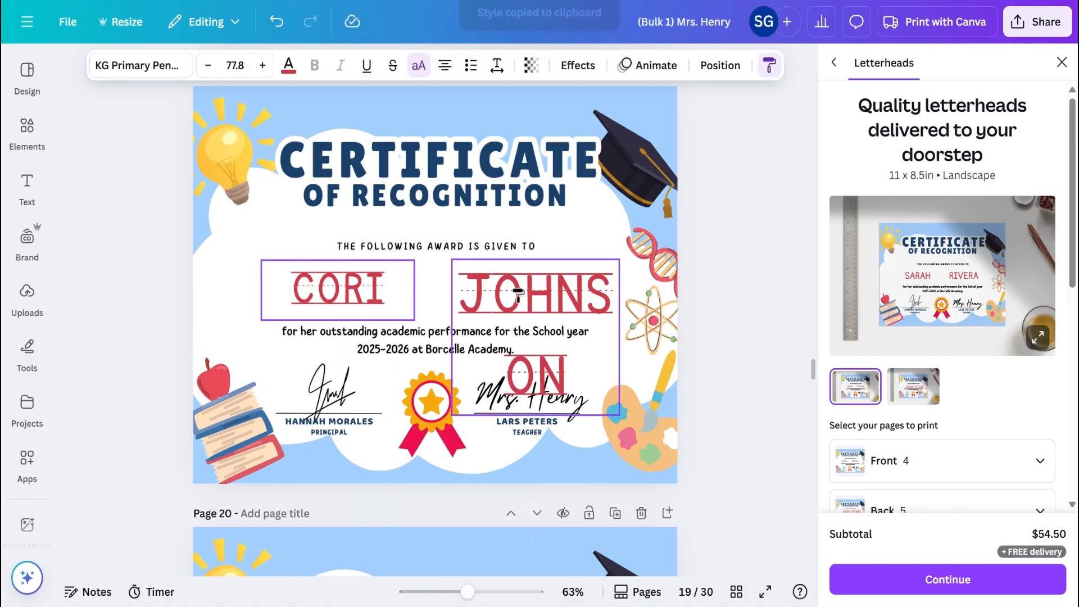
right_click(519, 295)
click(425, 303)
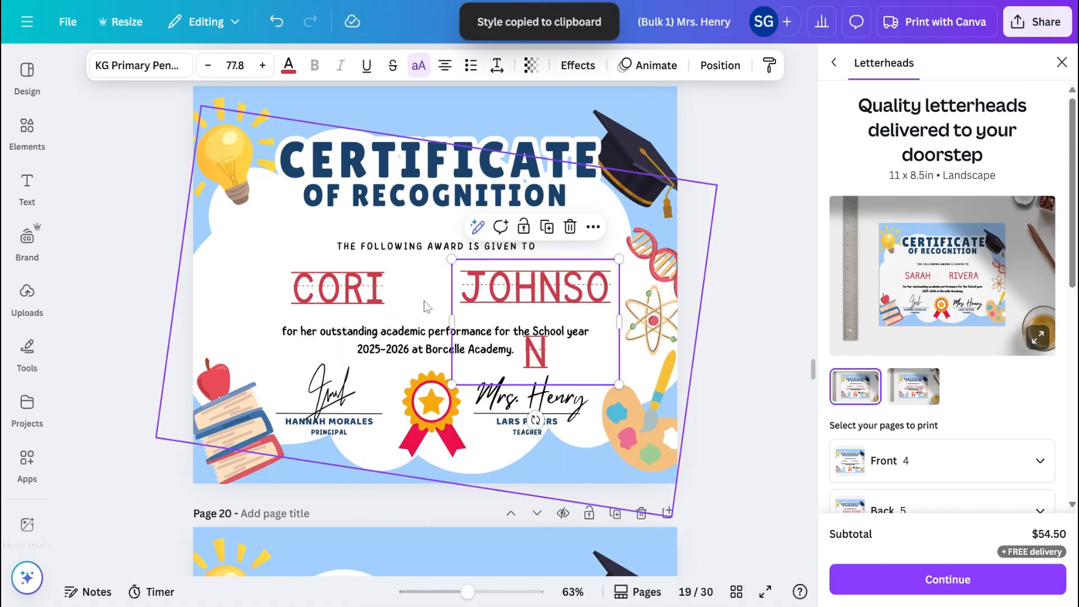
mouse_move(411, 324)
mouse_down()
mouse_move(394, 311)
mouse_move(409, 312)
mouse_up()
Move the last name and first name on page 20 closer together on the same line.
scroll(604, 353, down, 8)
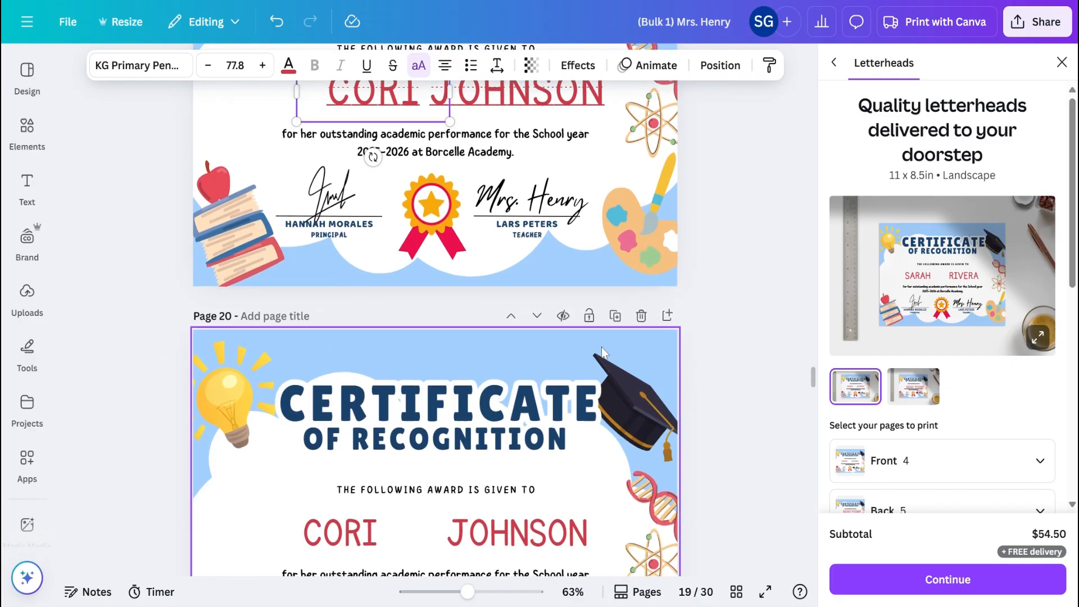
drag(515, 296, 462, 298)
drag(359, 301, 401, 289)
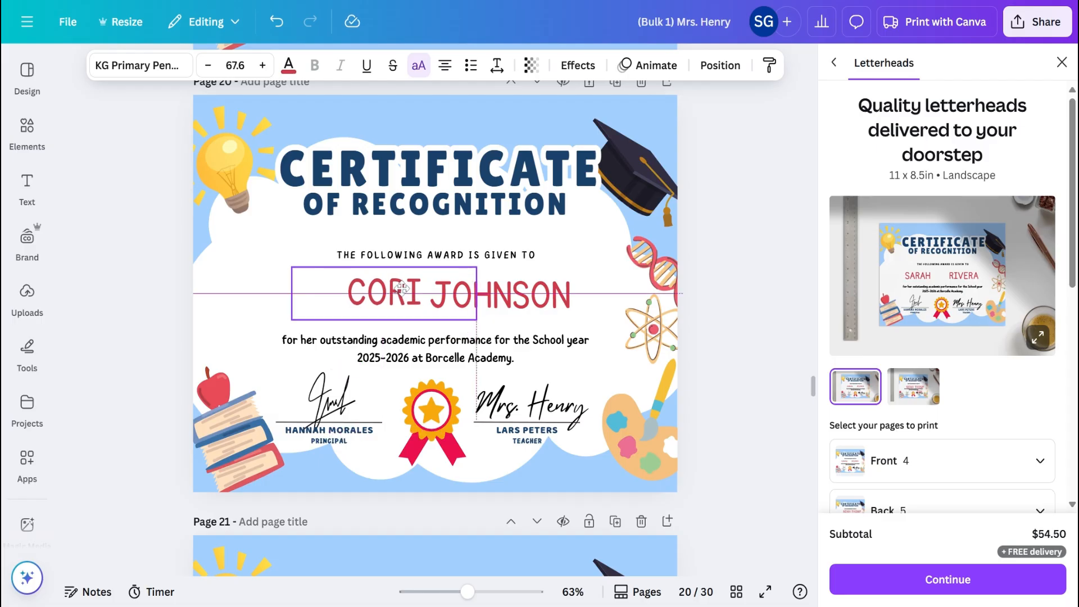
Review the certificates from page 21 to page 30, checking how the names fit in the lined and unlined font versions.
scroll(401, 288, down, 10)
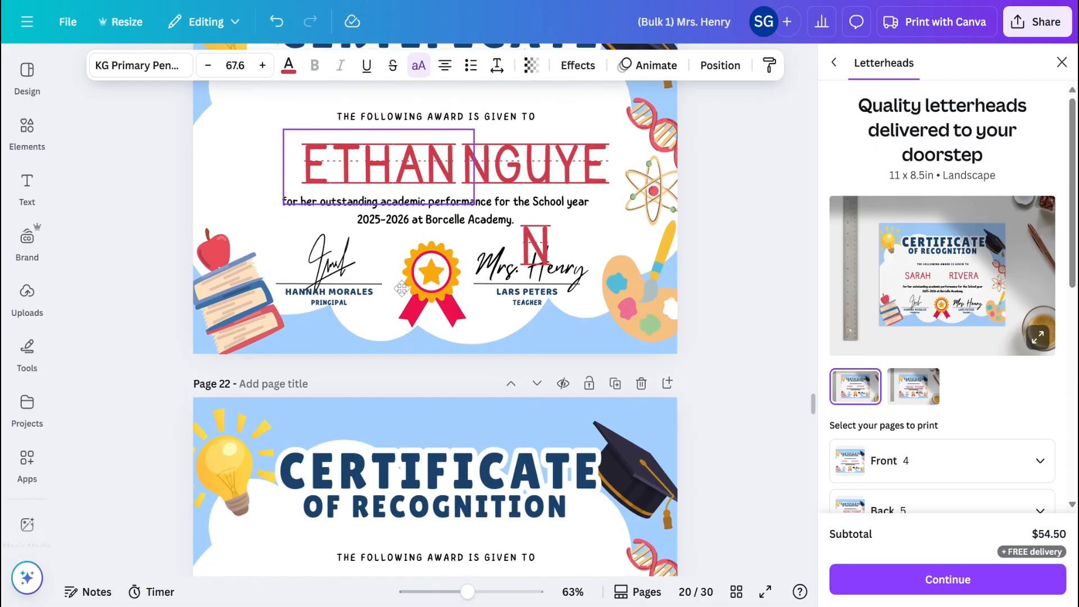
scroll(401, 289, down, 5)
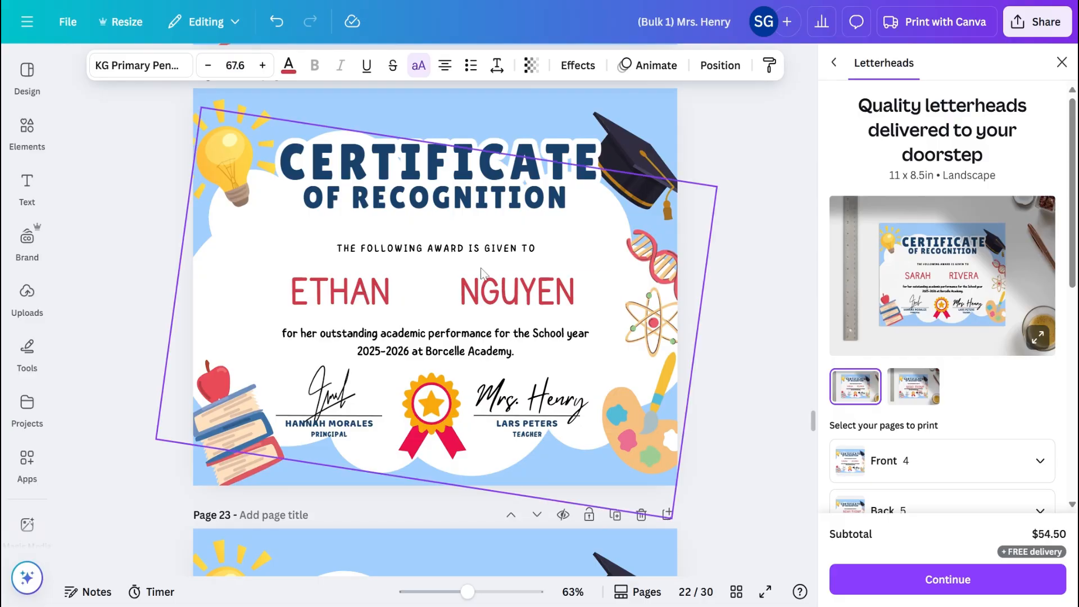
scroll(483, 274, down, 15)
scroll(483, 274, down, 15)
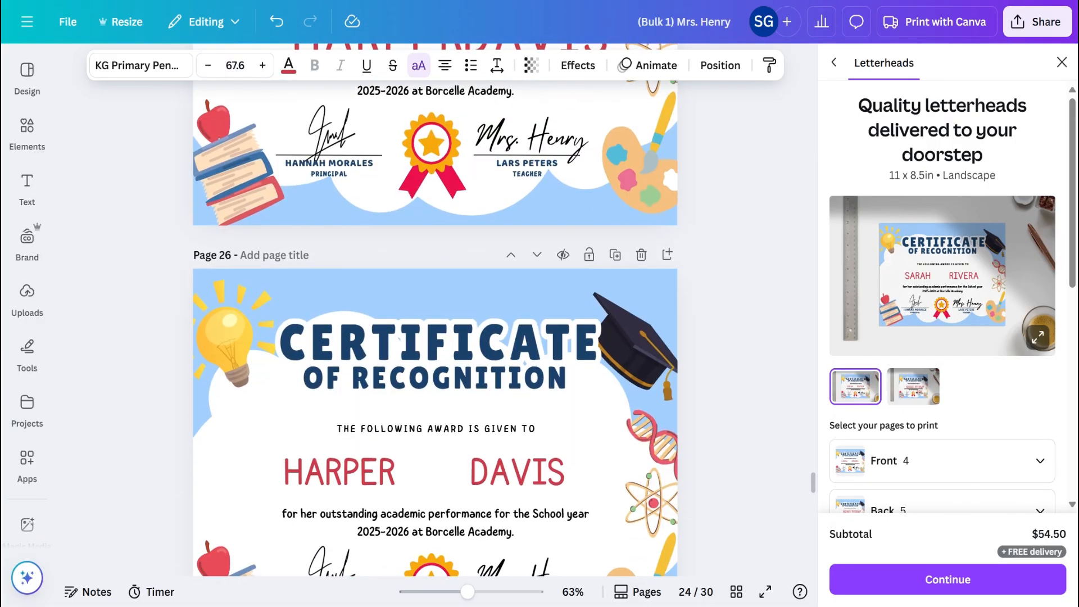
scroll(435, 326, down, 10)
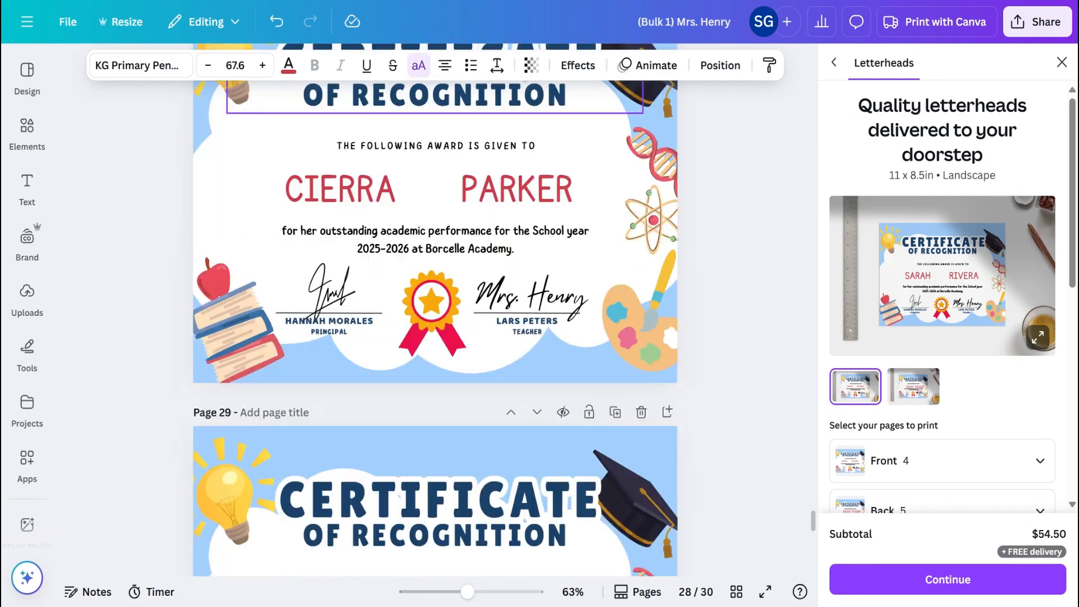
scroll(435, 326, down, 3)
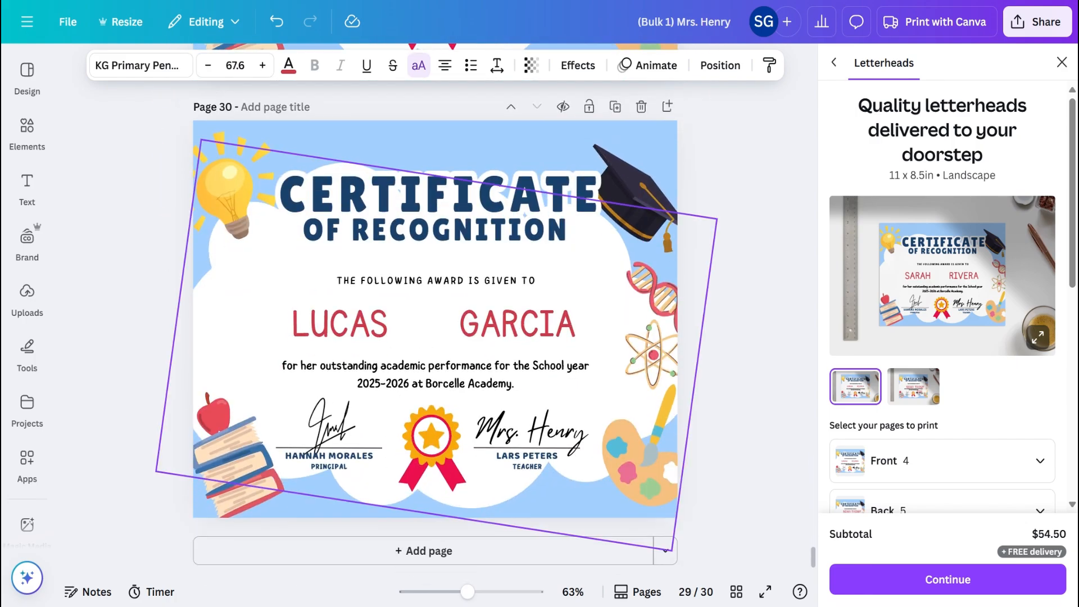
scroll(486, 254, up, 8)
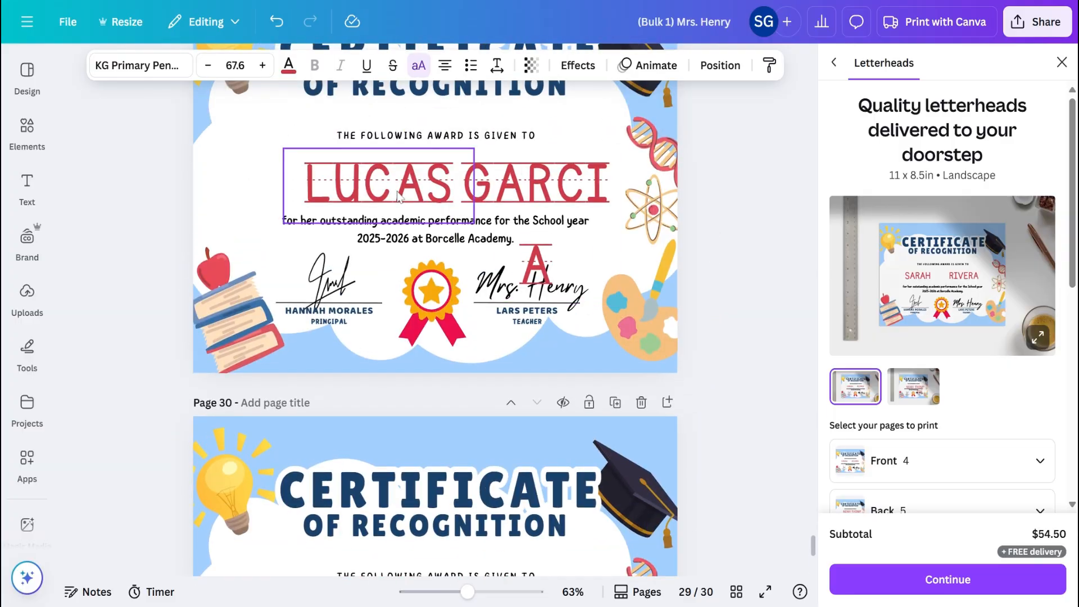
scroll(396, 195, up, 15)
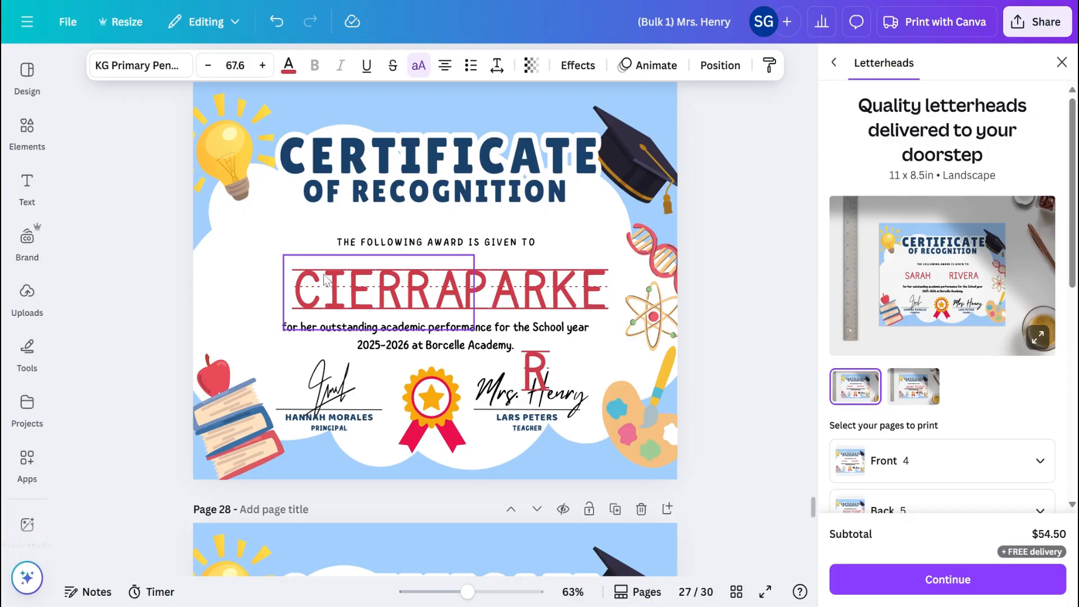
scroll(324, 279, down, 5)
scroll(322, 275, up, 15)
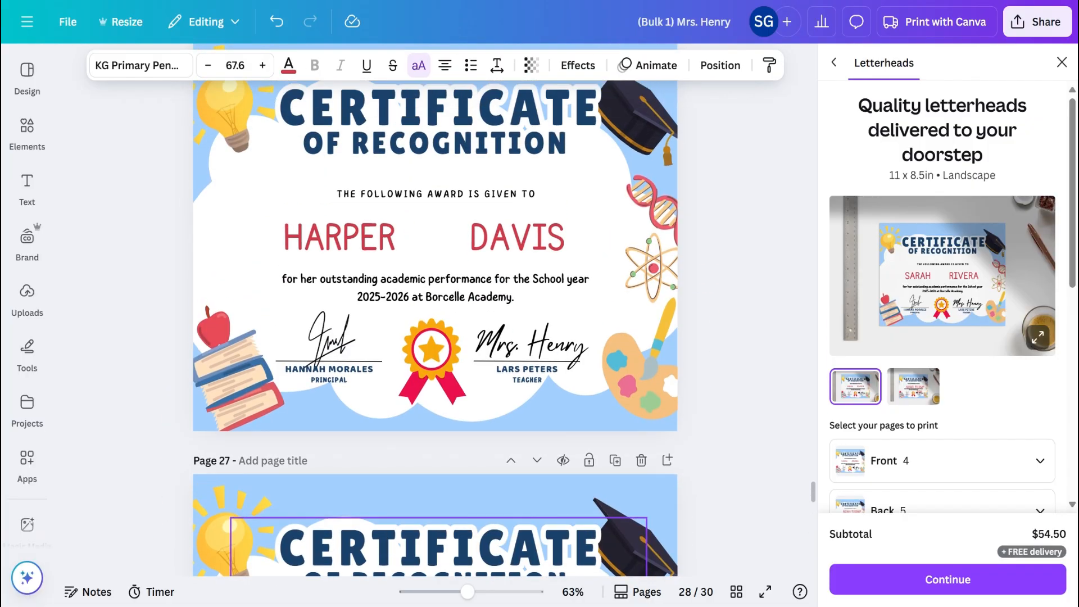